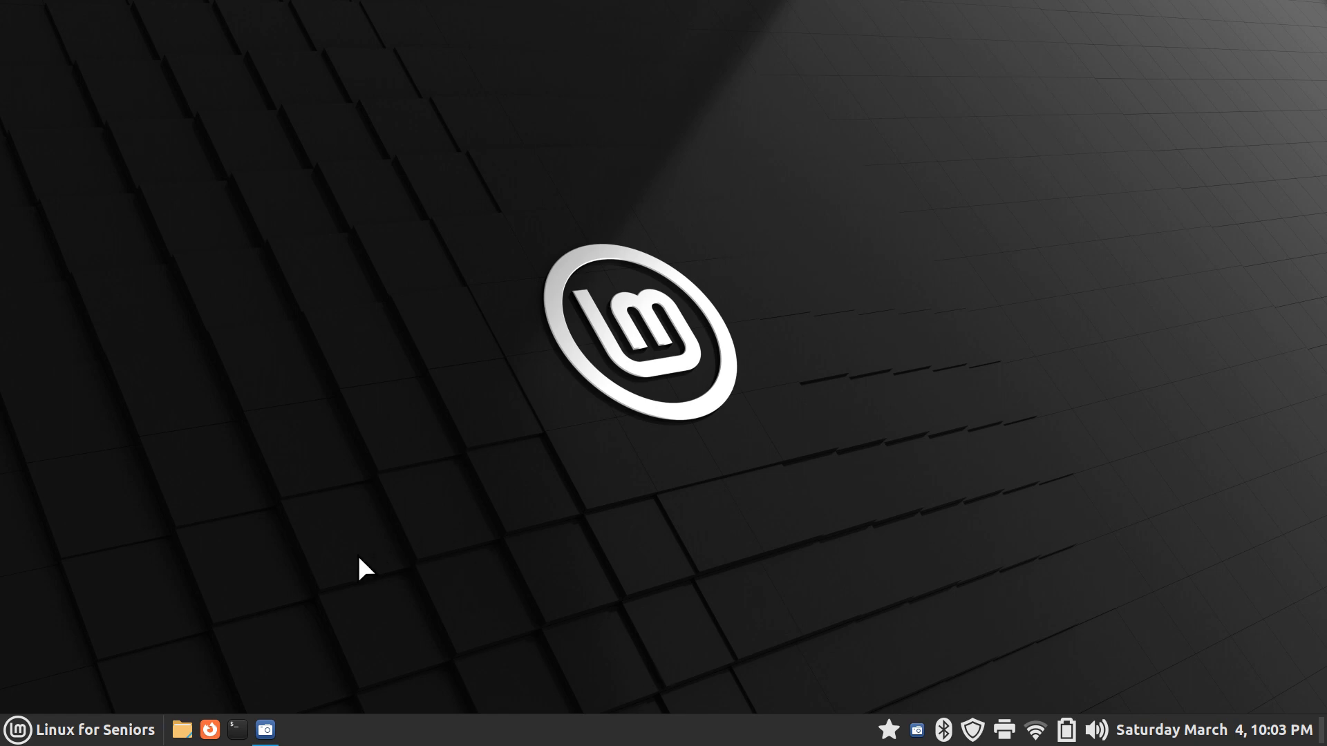
Launch GNOME Boxes by searching 'bo' in the applications menu
click(17, 733)
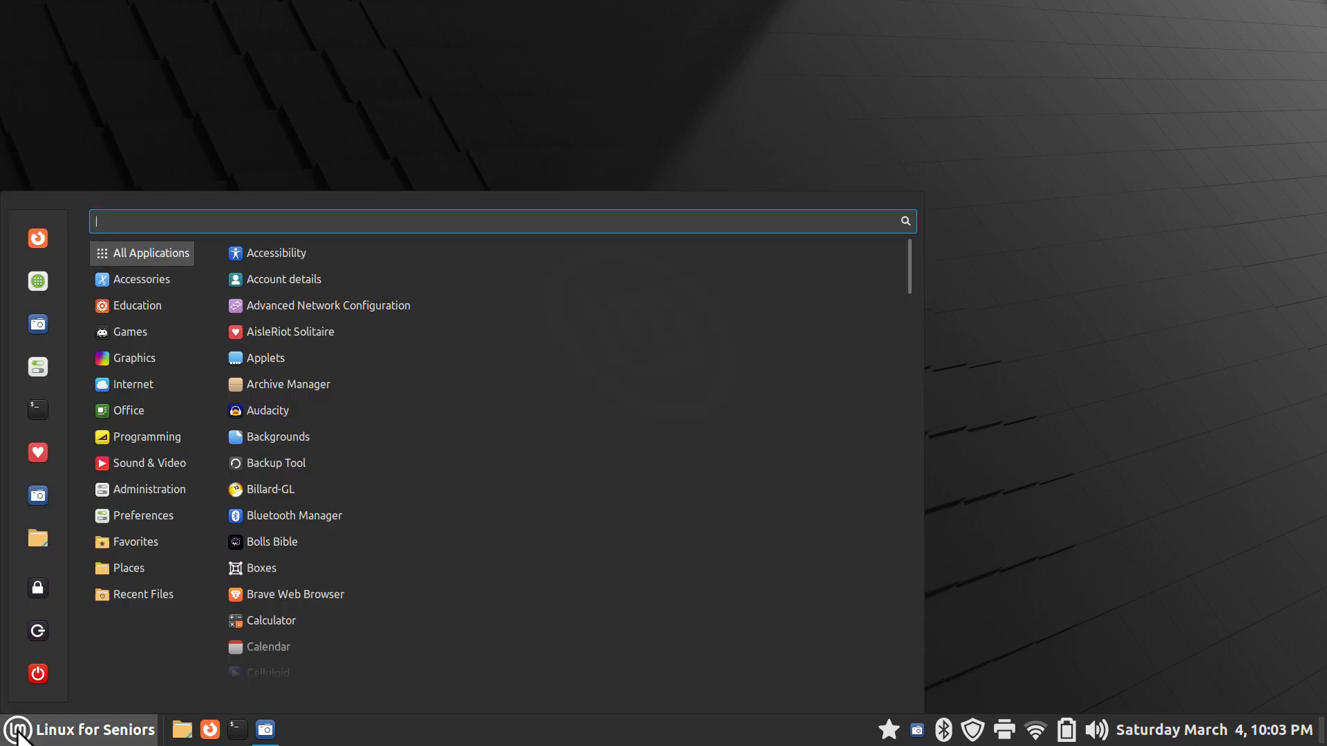
text(b)
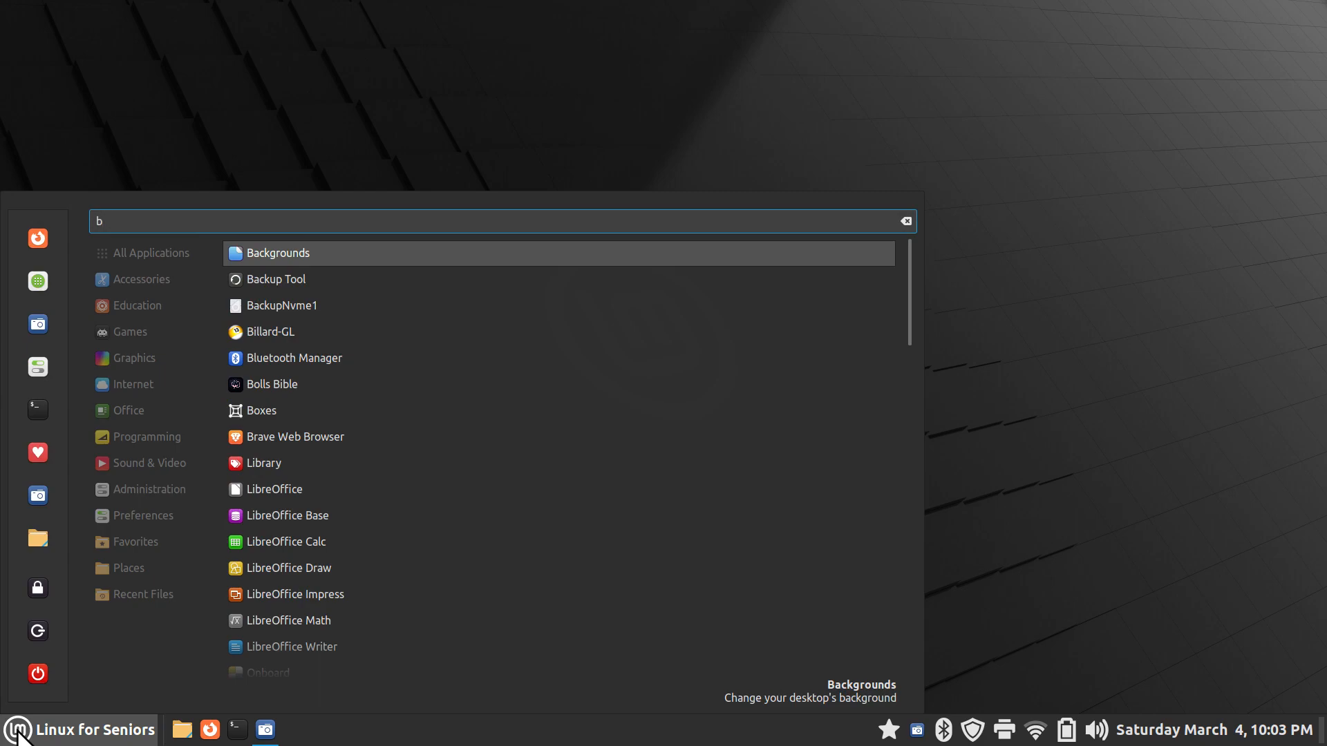
text(o)
click(255, 279)
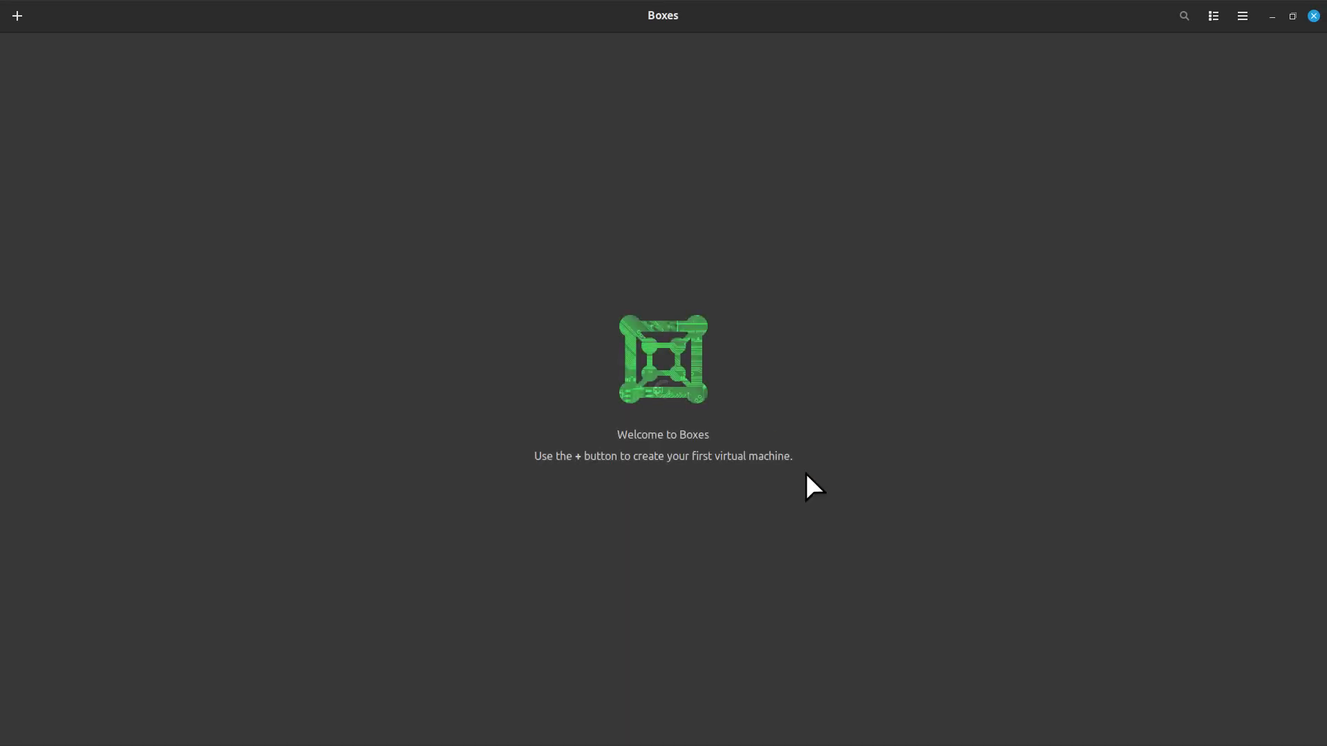
Create a new virtual machine from linuxmint-21.1-cinnamon-64bit.iso in Downloads
click(17, 16)
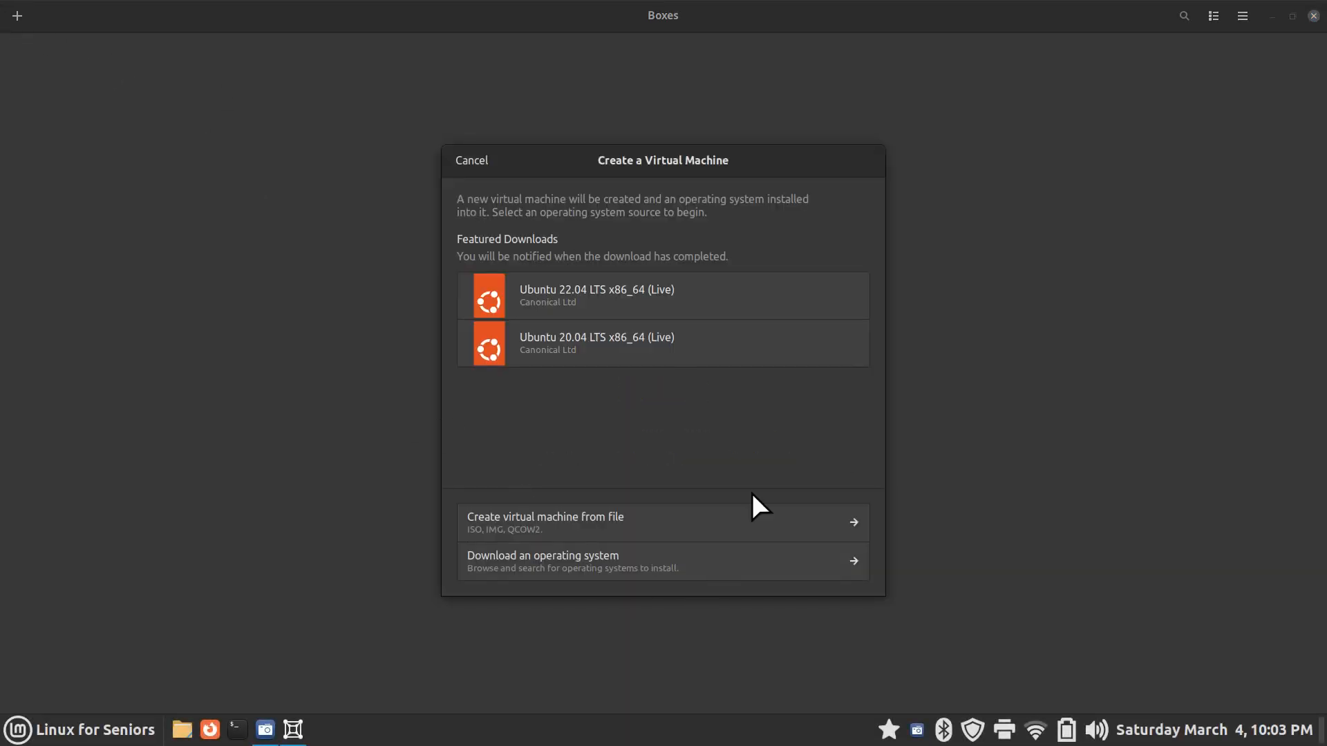
click(767, 518)
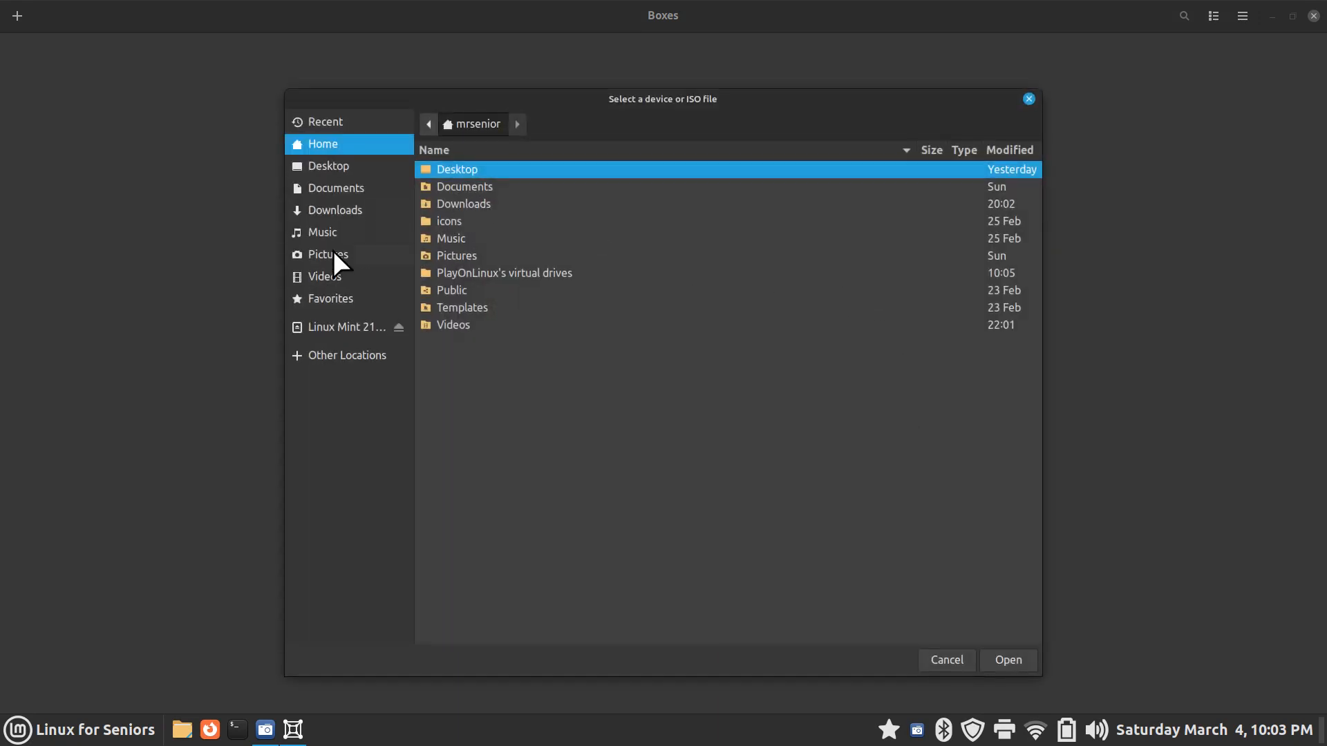
click(317, 210)
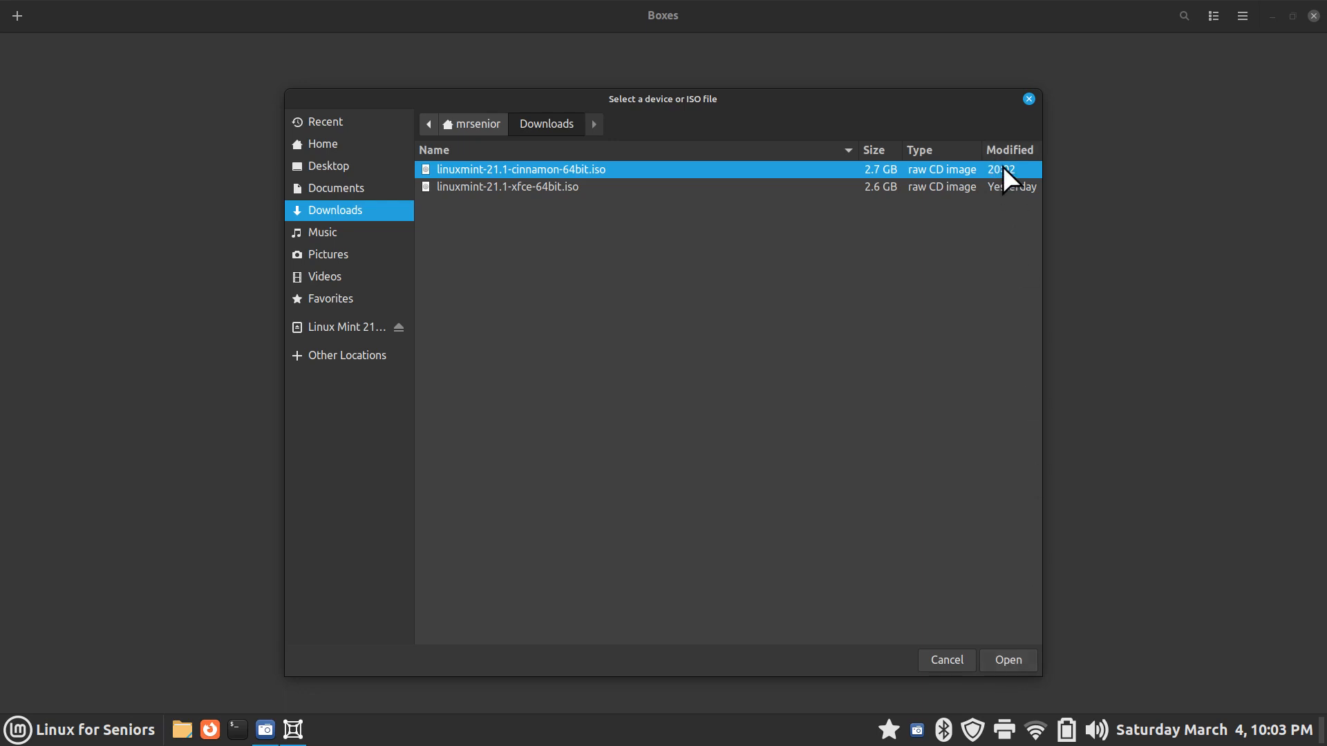
click(1009, 660)
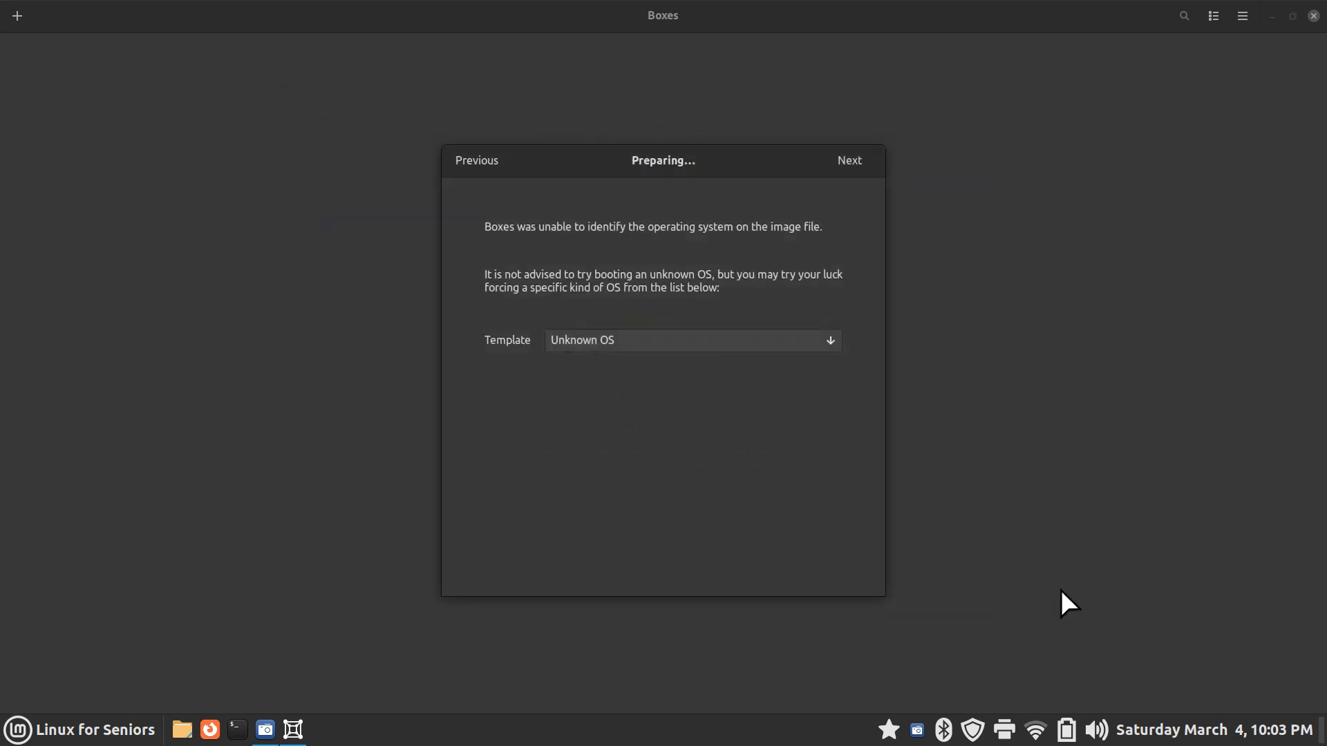
Give the new box 4 GiB of memory and a 40 GiB storage limit, then create it
click(852, 161)
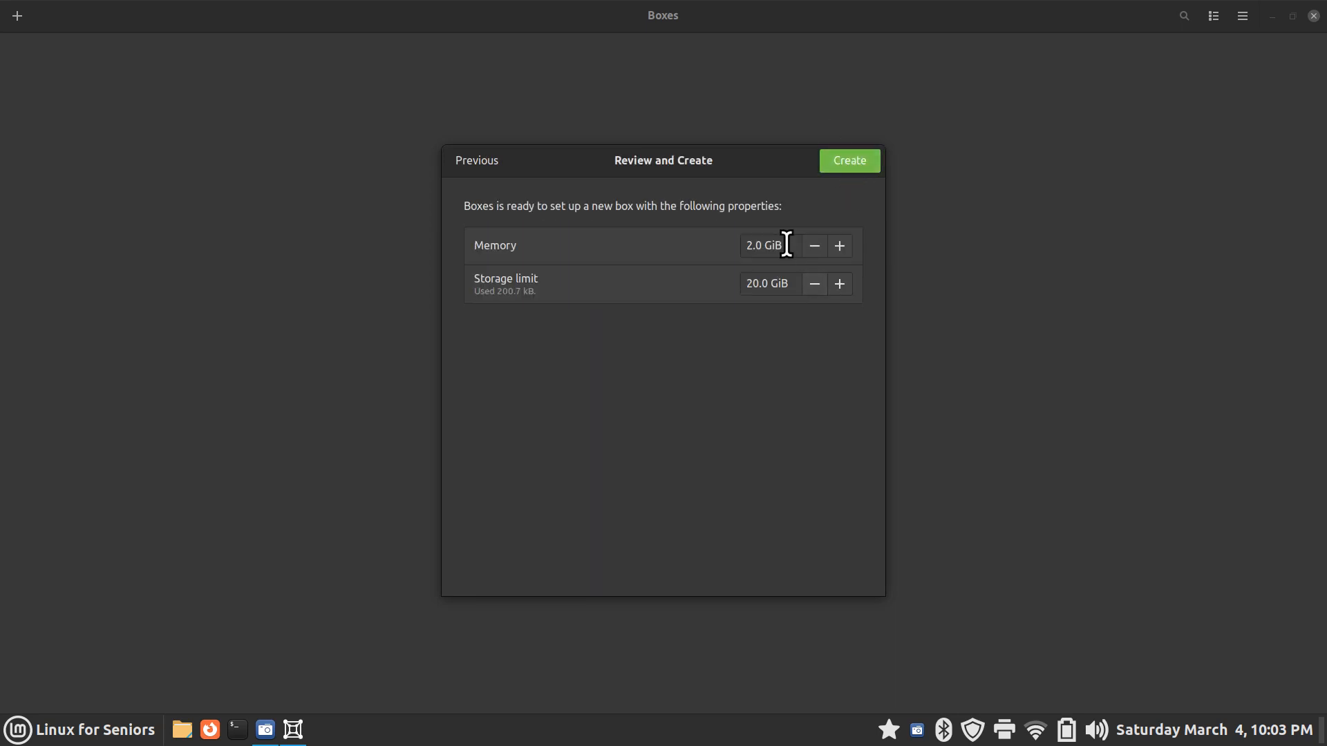
drag(788, 243, 706, 248)
text(4)
key(Return)
drag(788, 284, 723, 284)
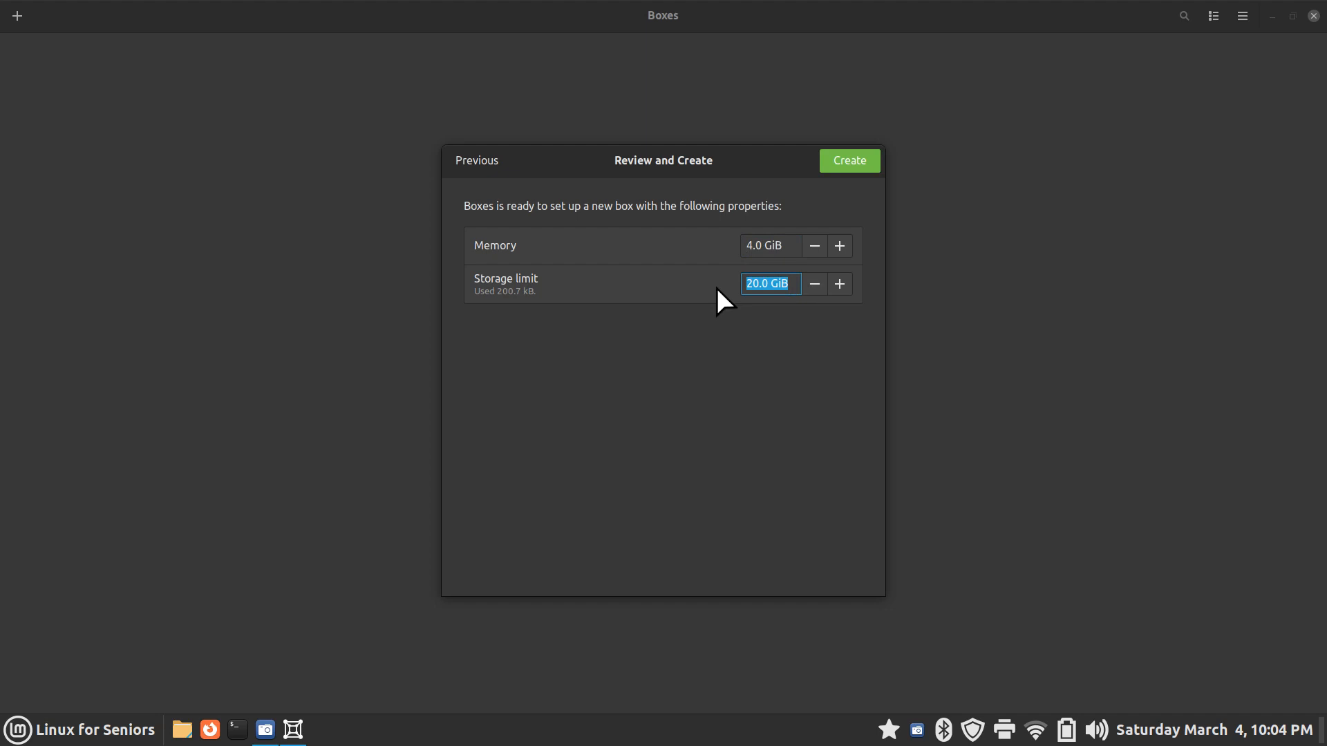
text(40)
key(Return)
click(850, 166)
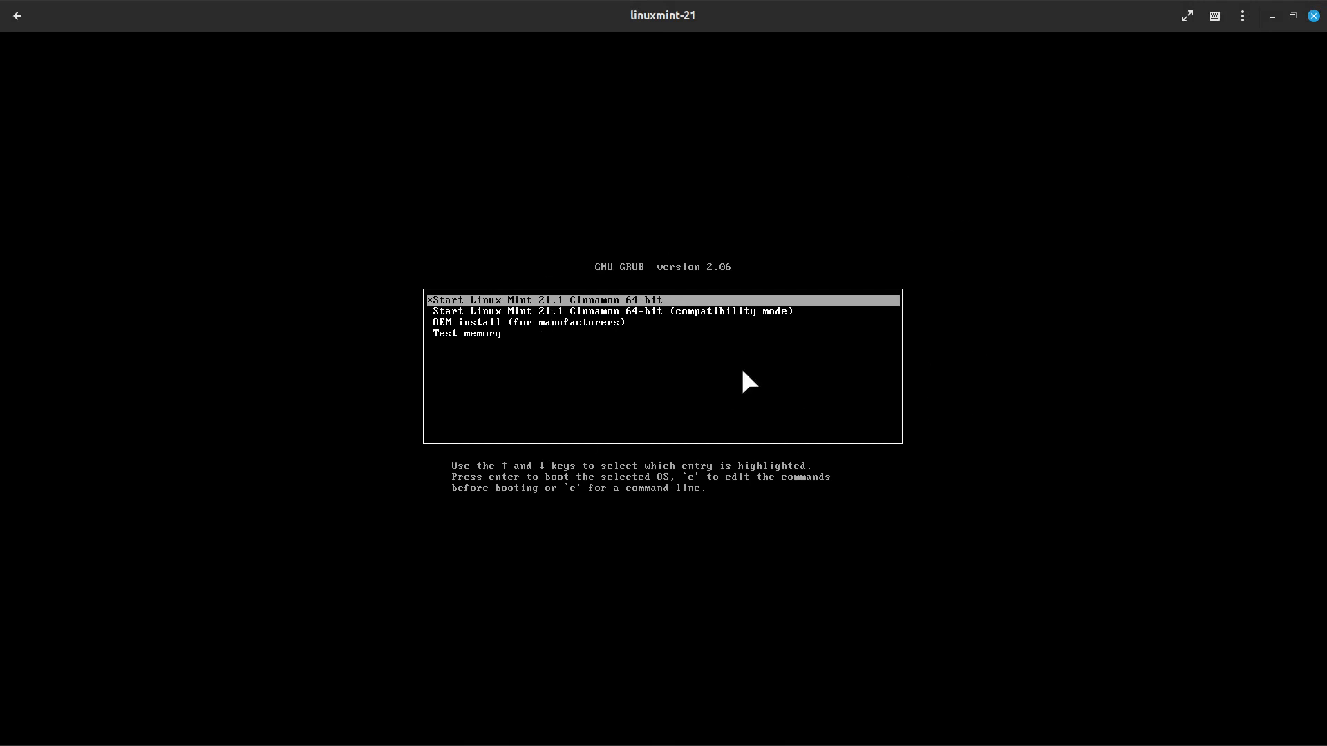
Boot the default Linux Mint 21.1 Cinnamon 64-bit entry from the GRUB menu
key(Return)
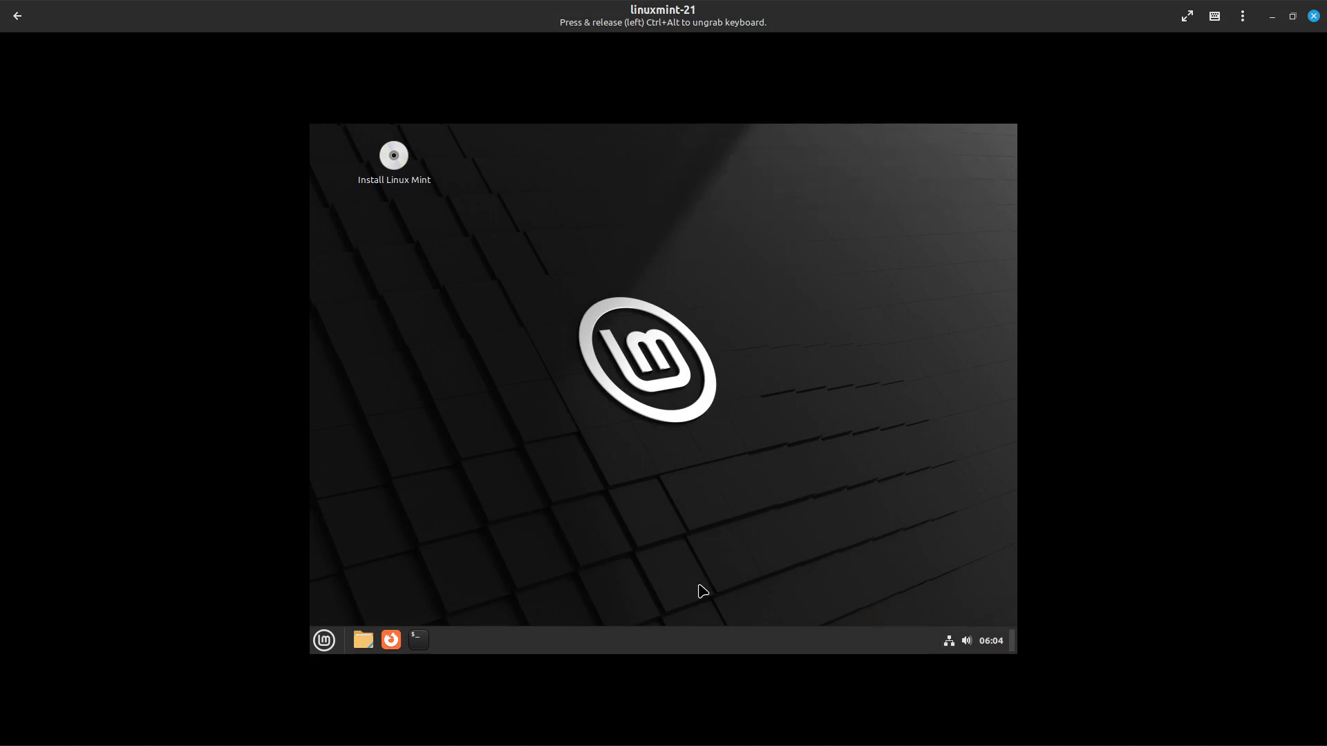
Set the guest's display resolution to 1920 × 1080 (16:9) in System Settings and keep it
right_click(660, 646)
click(676, 610)
scroll(734, 523, down, 3)
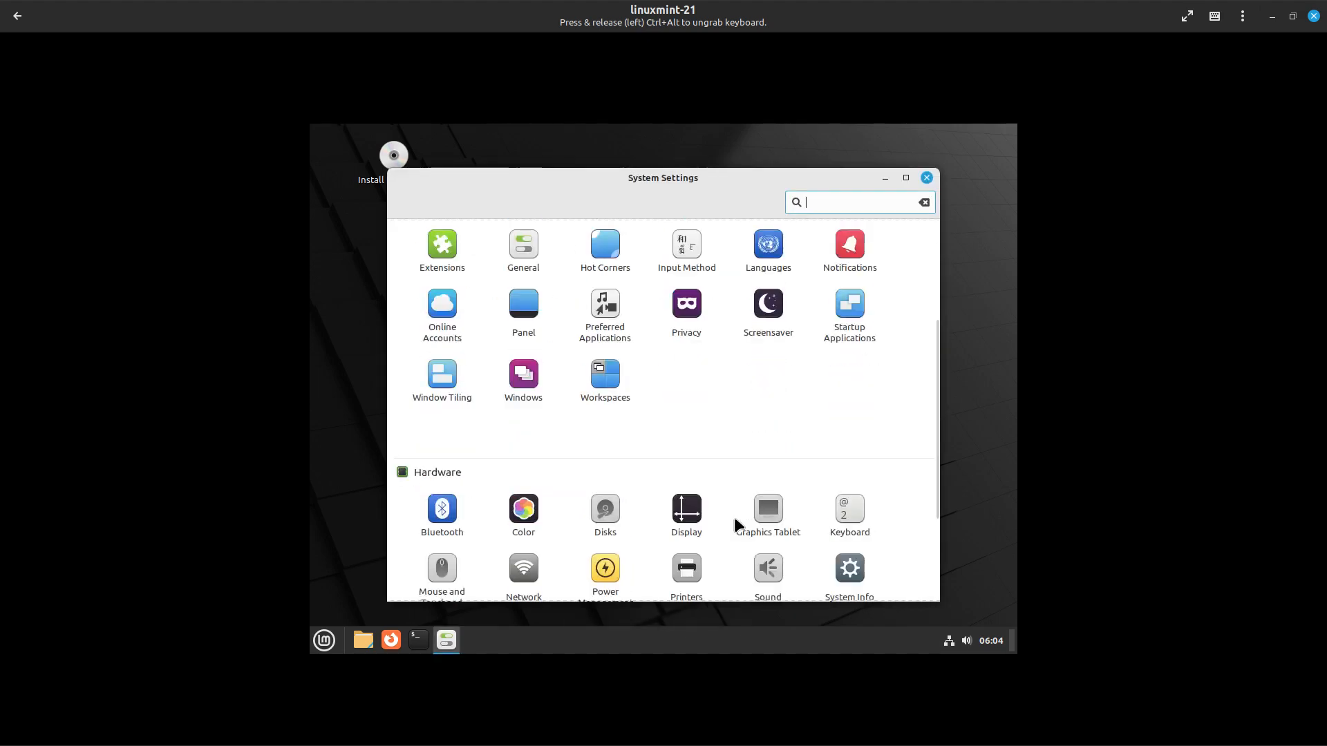
scroll(734, 524, down, 1)
click(683, 469)
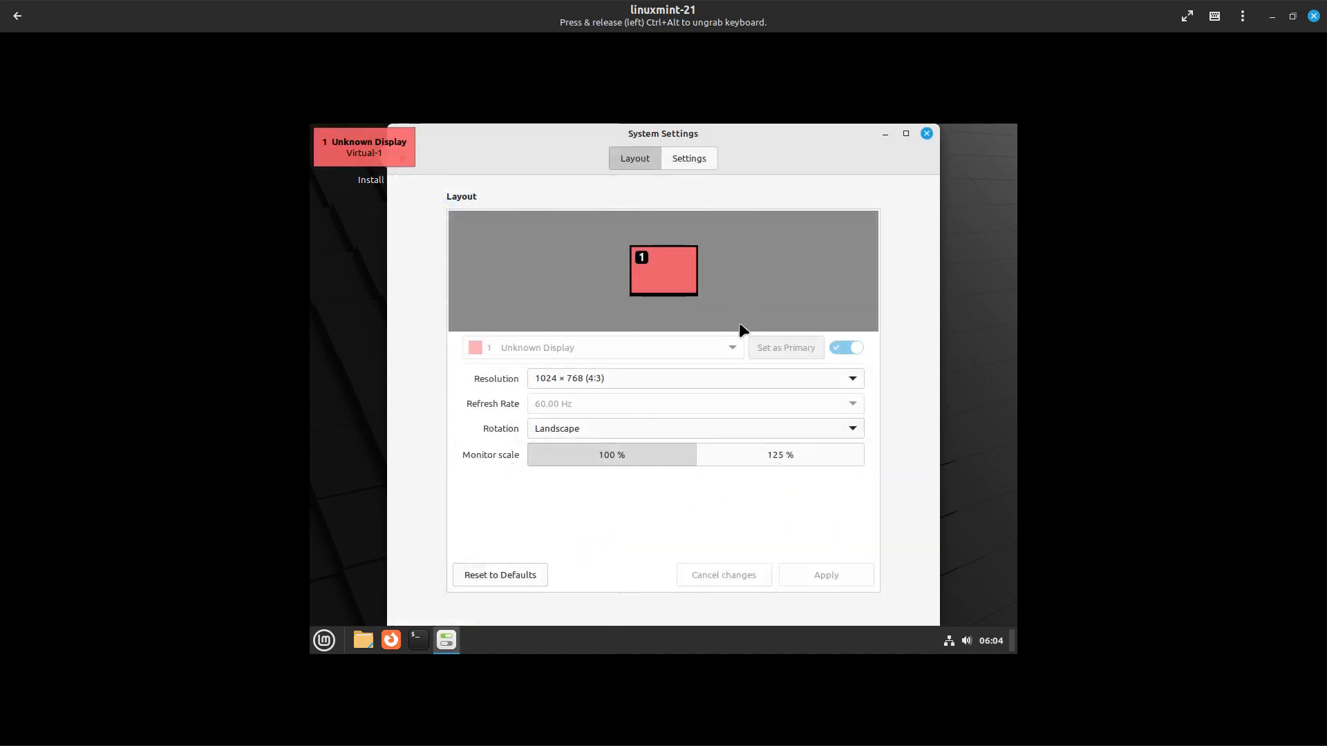
click(633, 378)
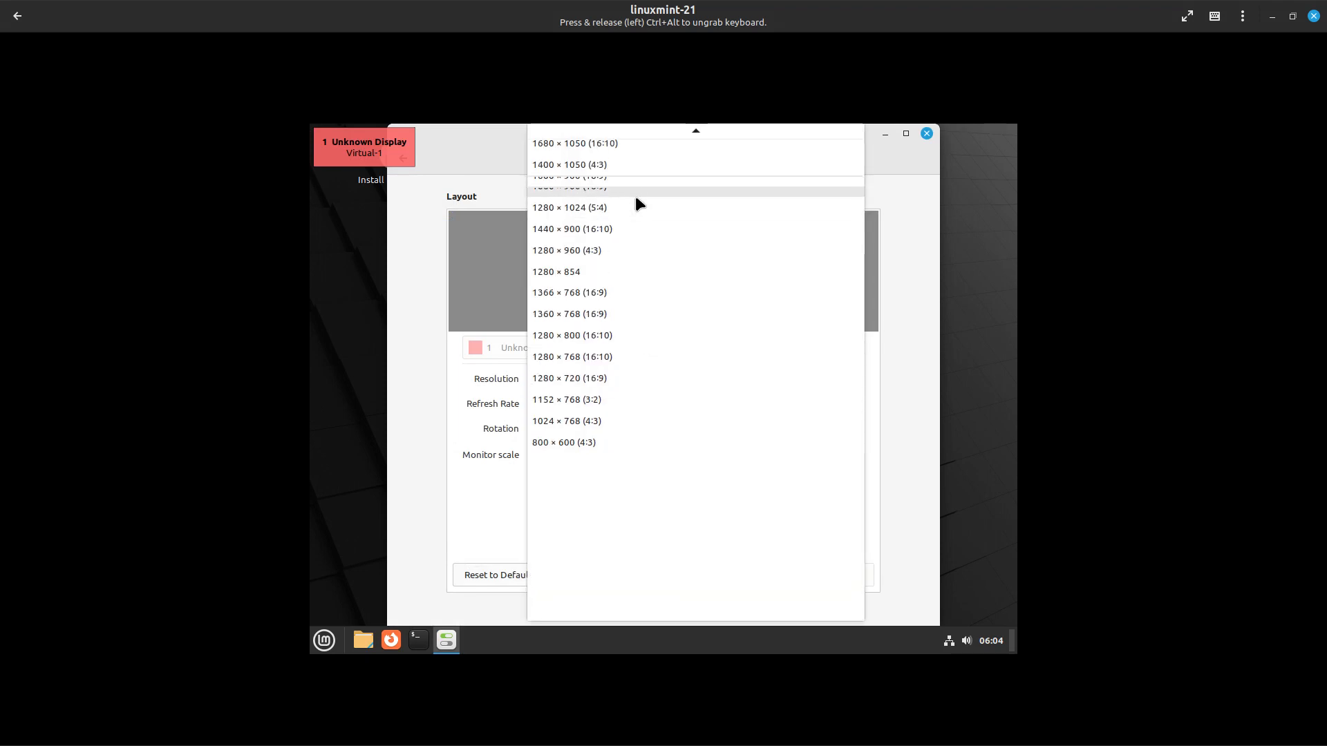
scroll(636, 200, up, 4)
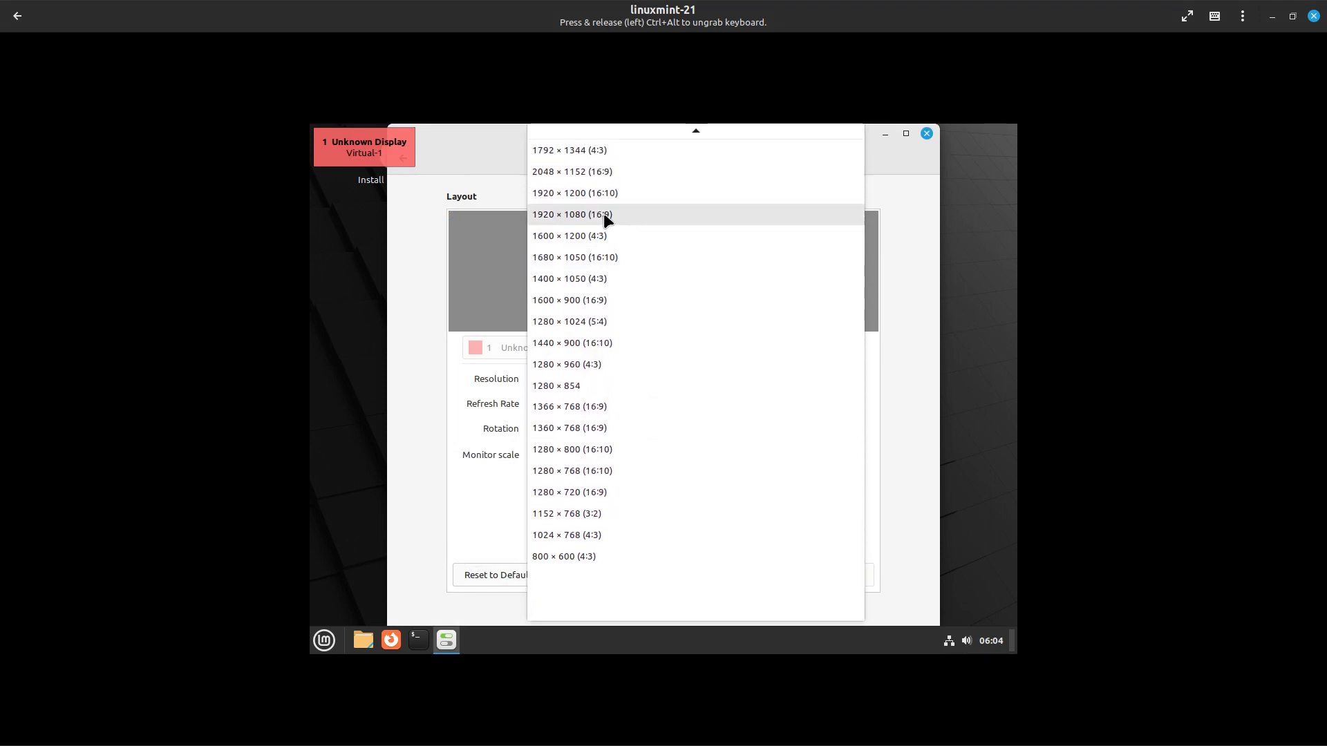
click(604, 214)
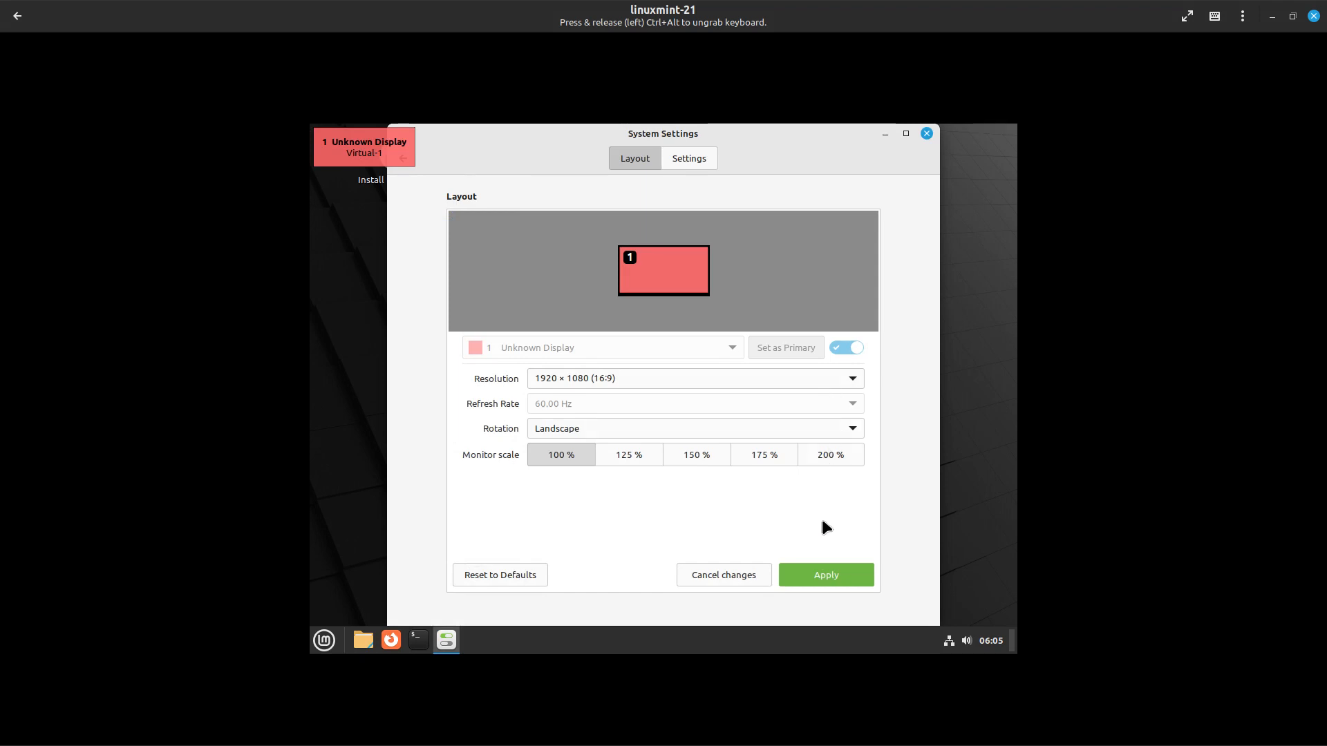
click(832, 575)
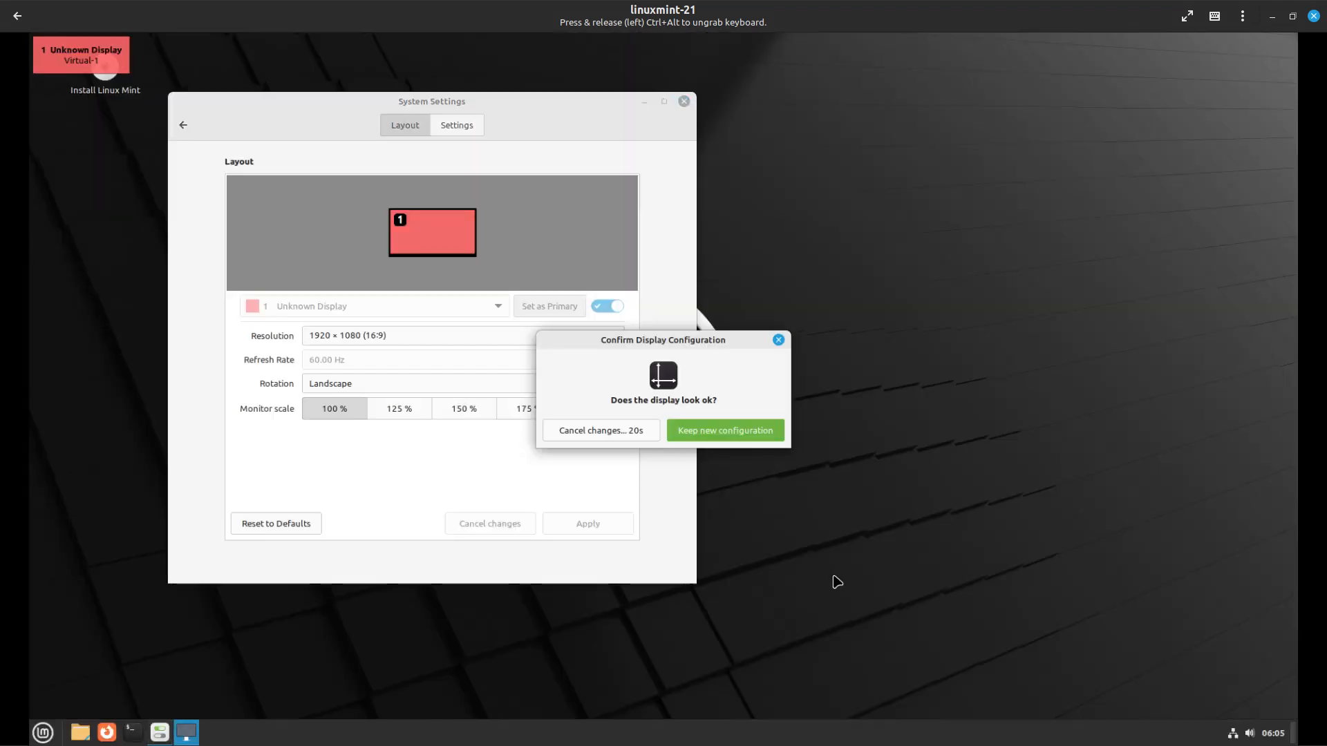
click(761, 432)
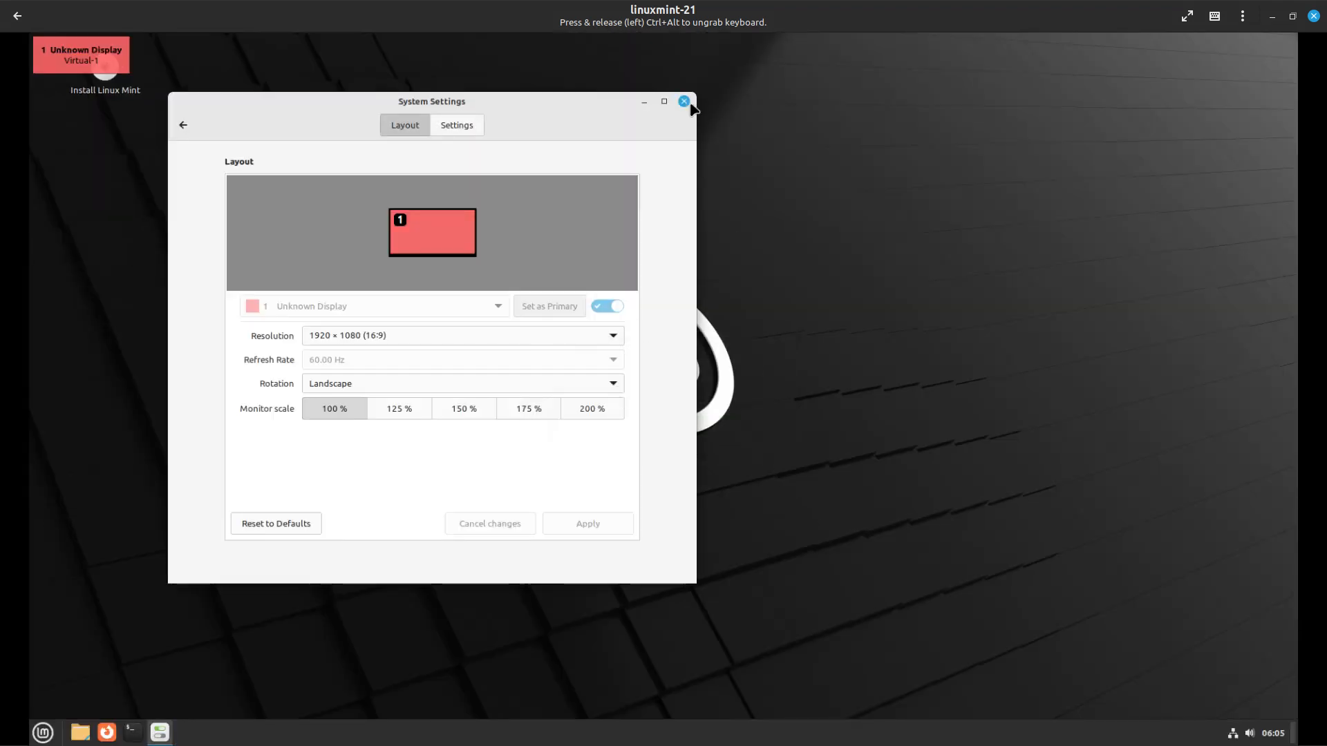
click(684, 102)
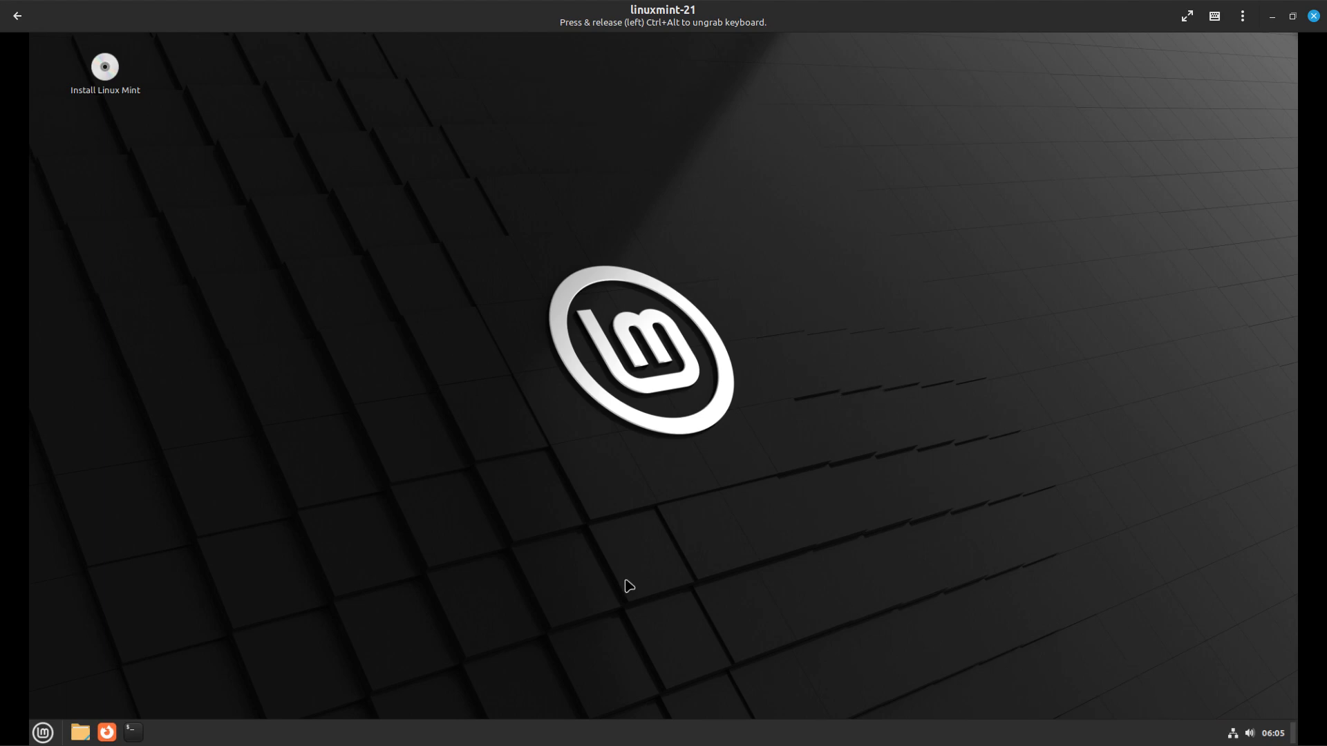
Launch the Install Linux Mint installer from the guest desktop icon
click(44, 733)
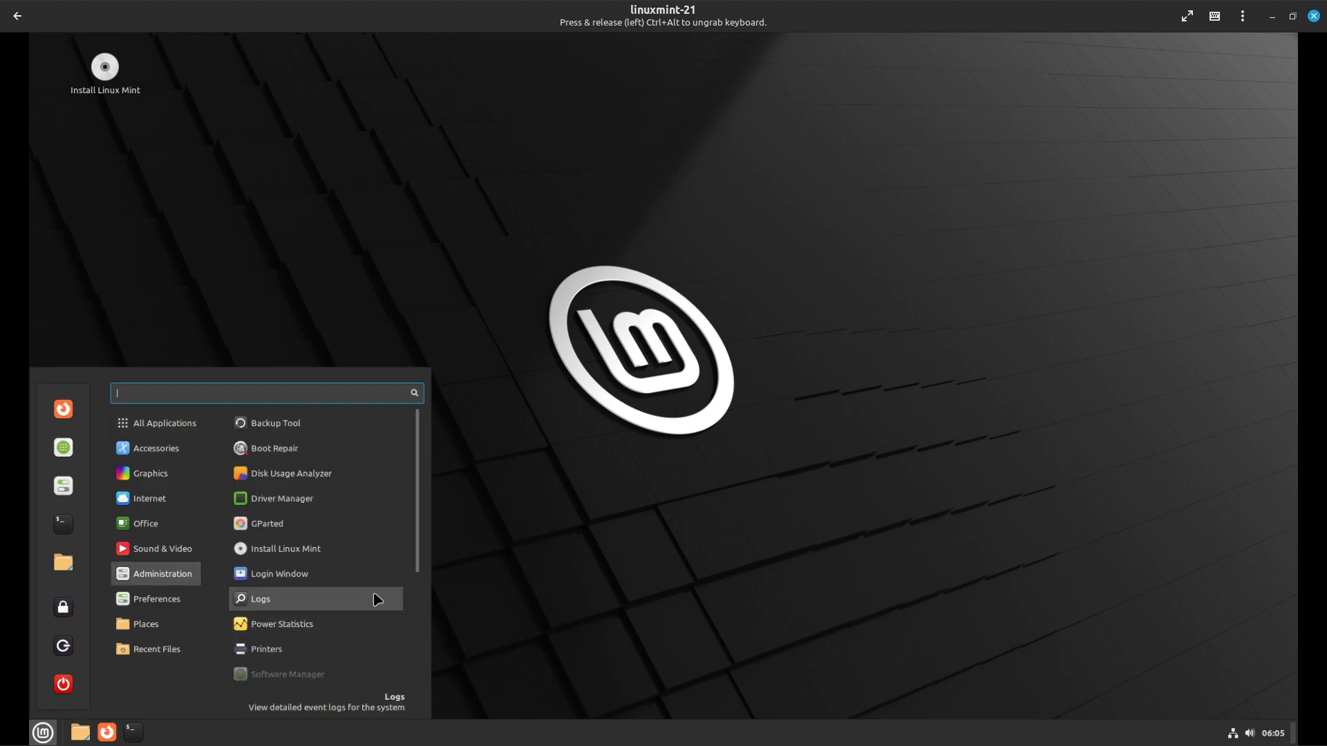
click(574, 596)
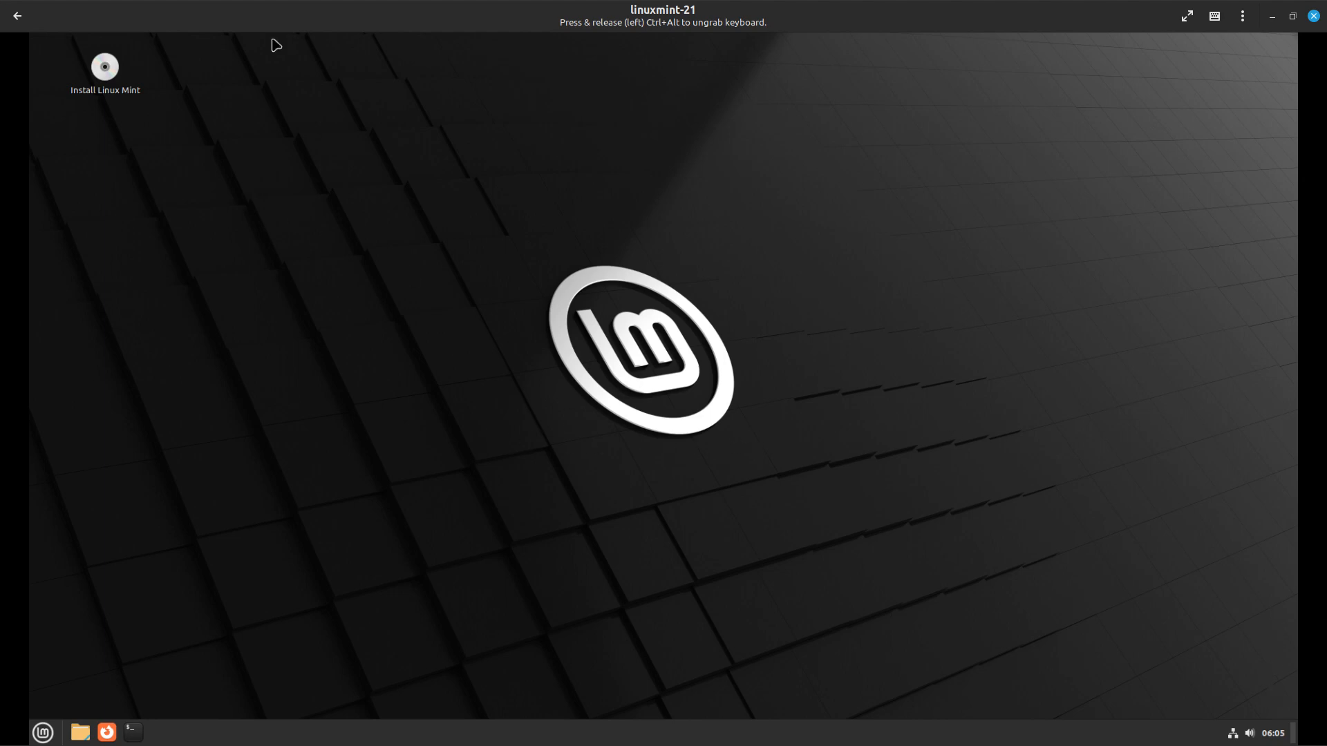
double_click(105, 69)
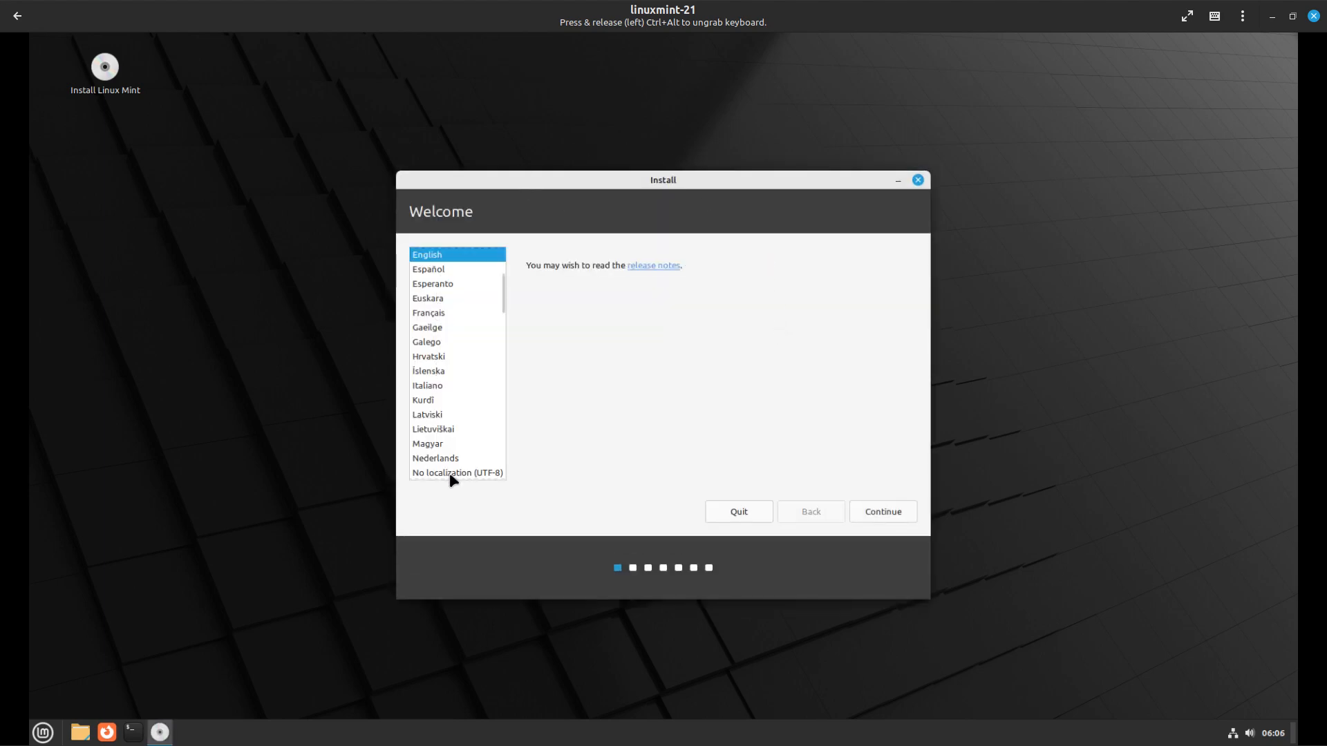
Keep English language and English (US) keyboard layout, and skip installing multimedia codecs
click(886, 512)
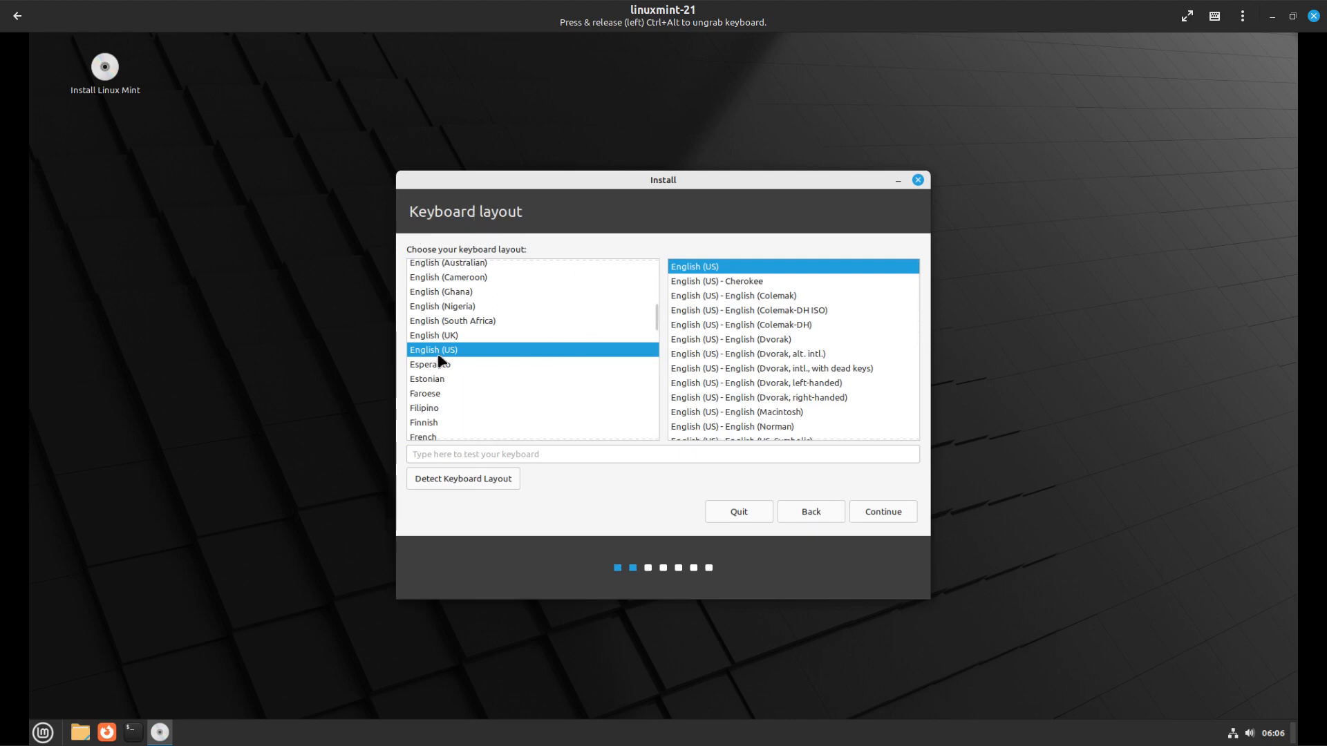
click(696, 280)
click(695, 269)
click(886, 512)
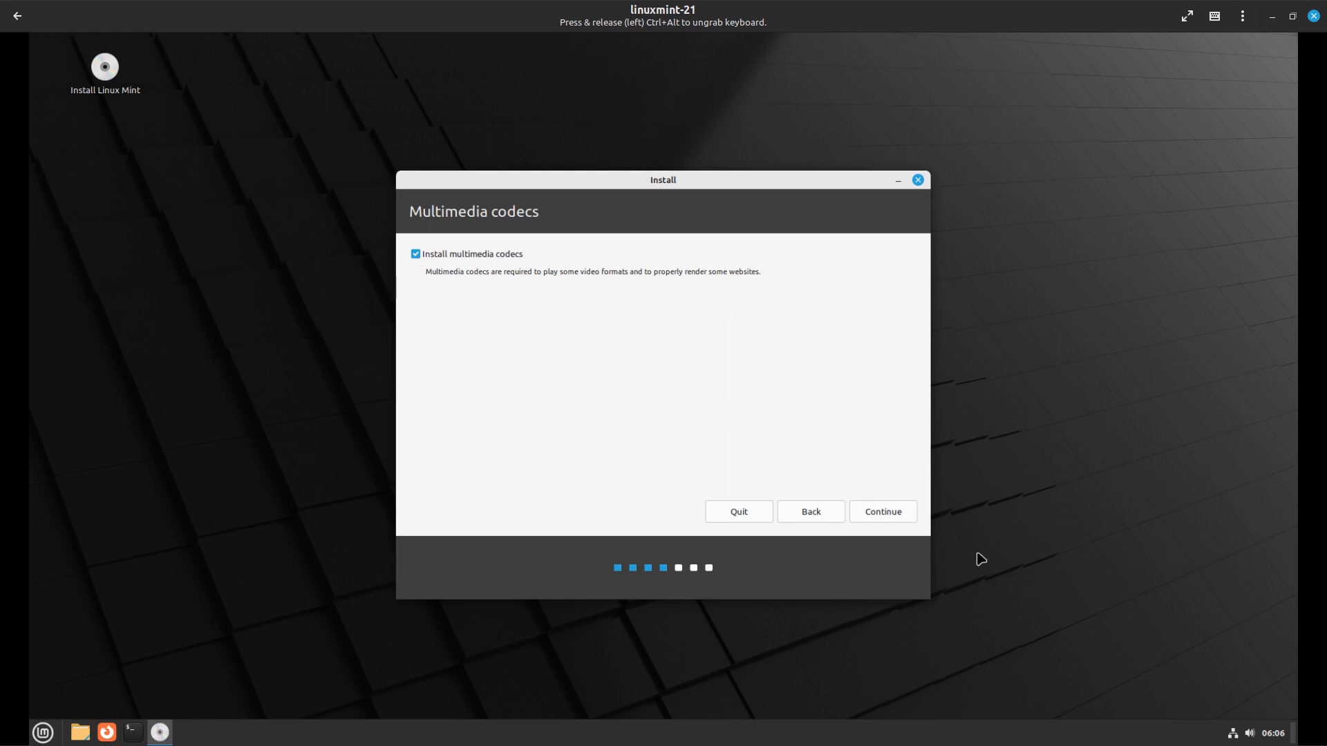
click(417, 255)
click(884, 514)
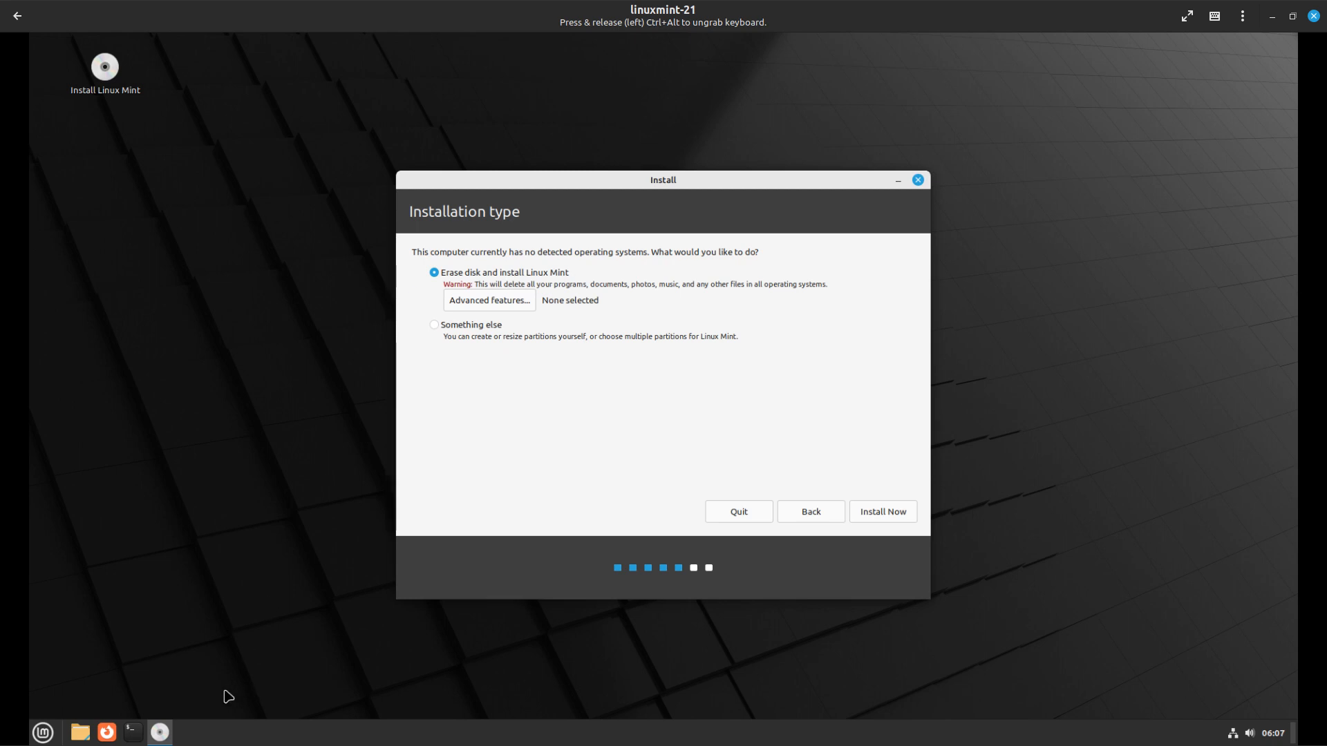
click(41, 732)
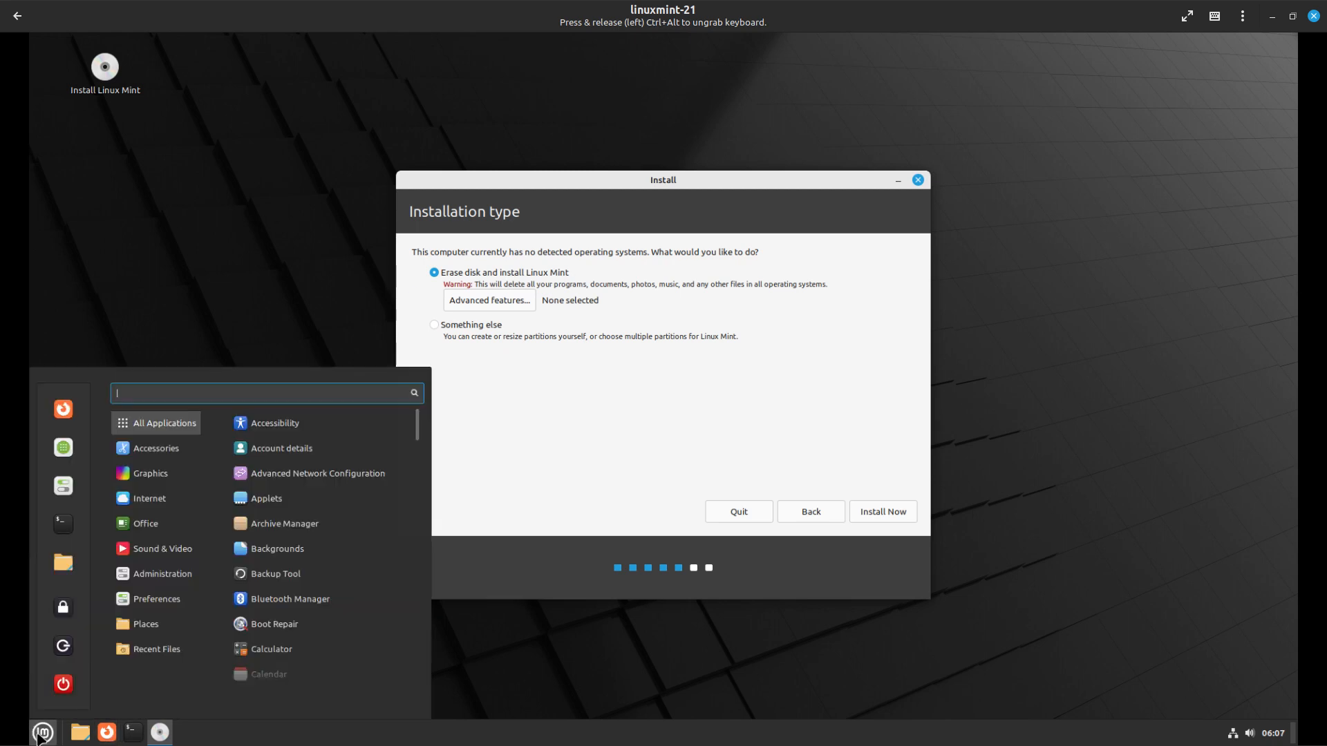
text(gpl)
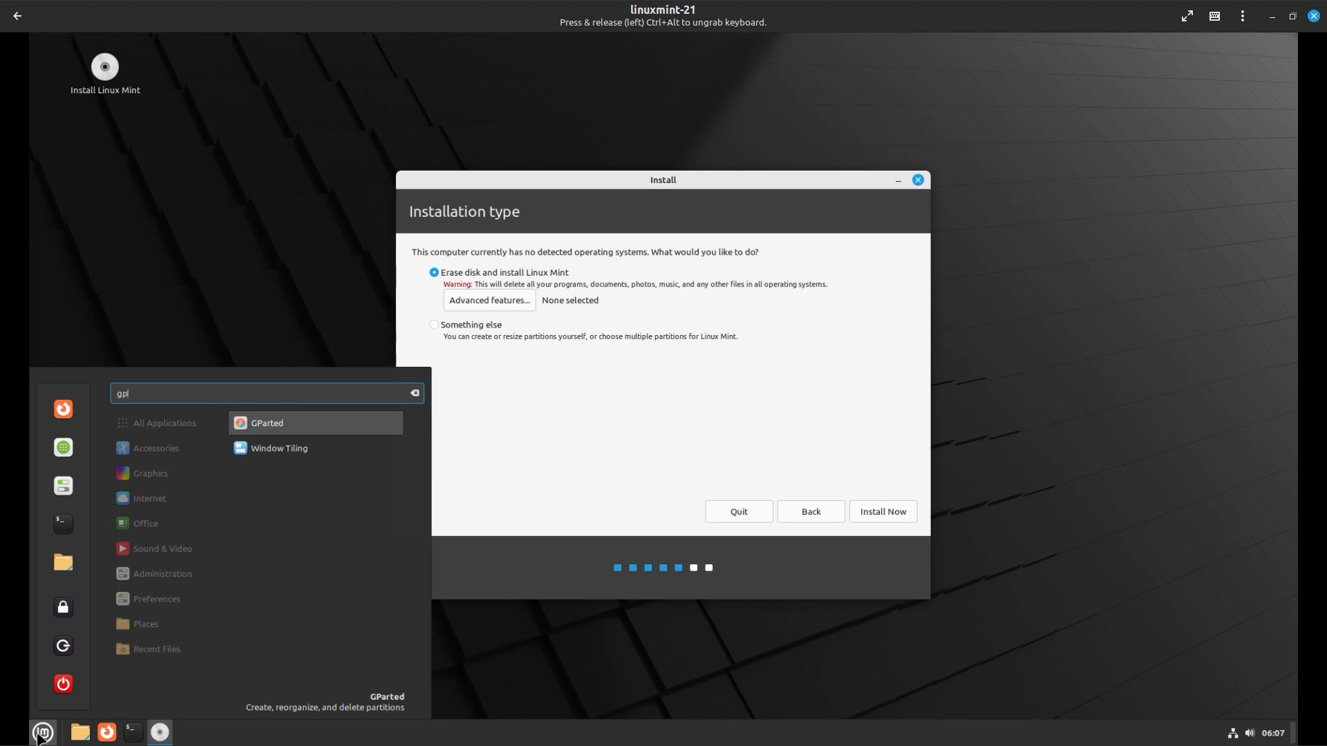
key(BackSpace)
key(BackSpace)
key(BackSpace)
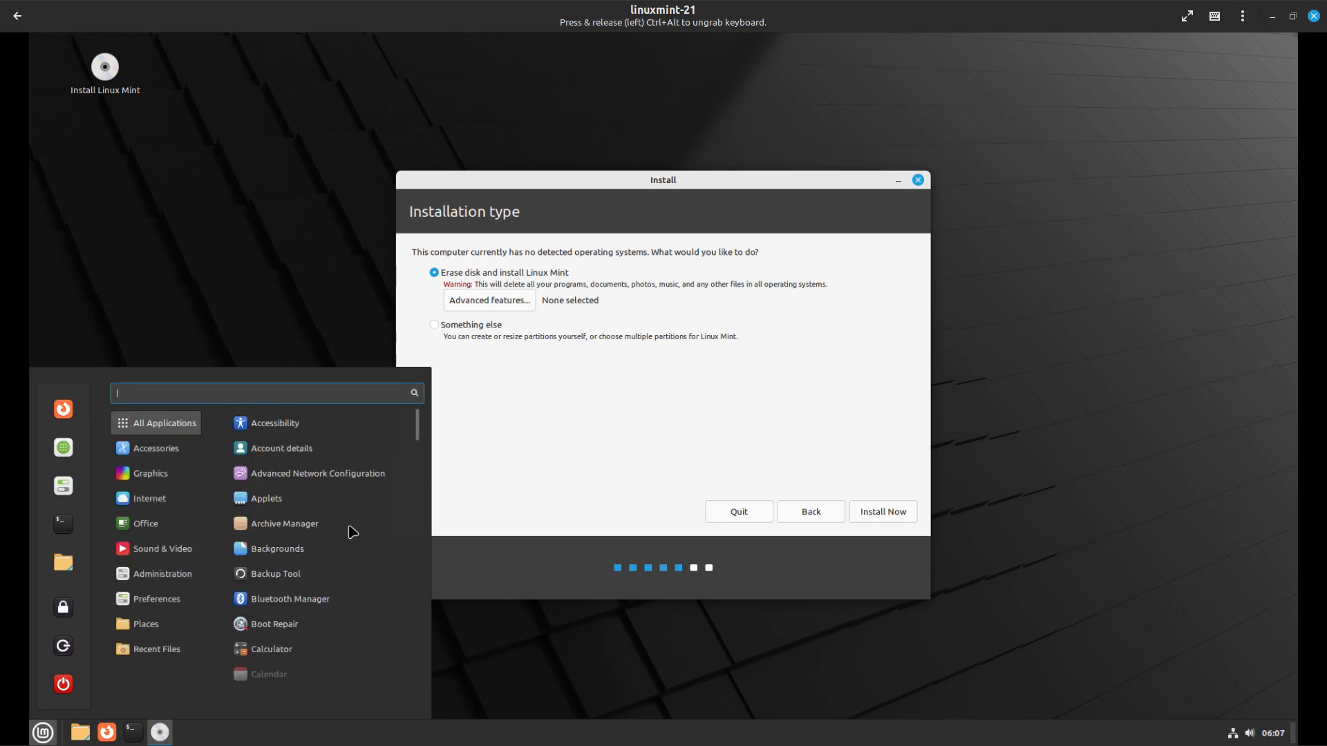
text(di)
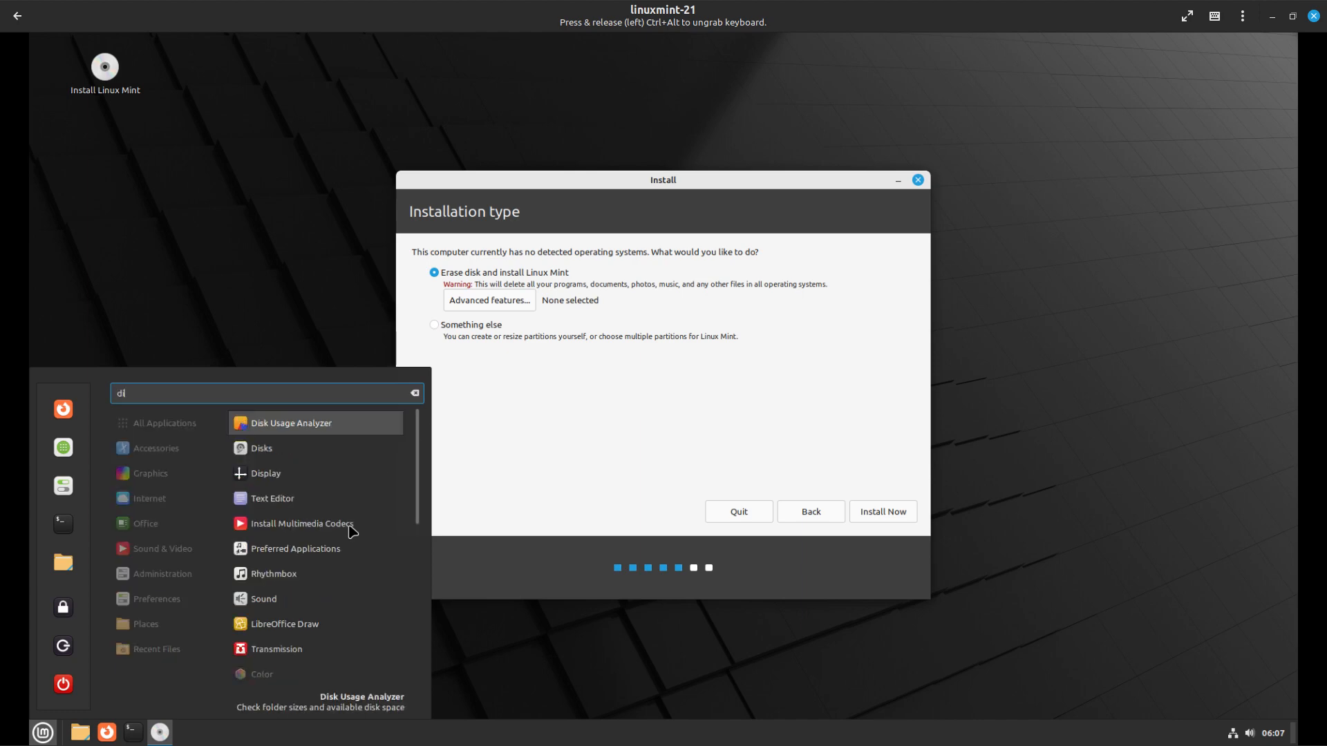
click(282, 453)
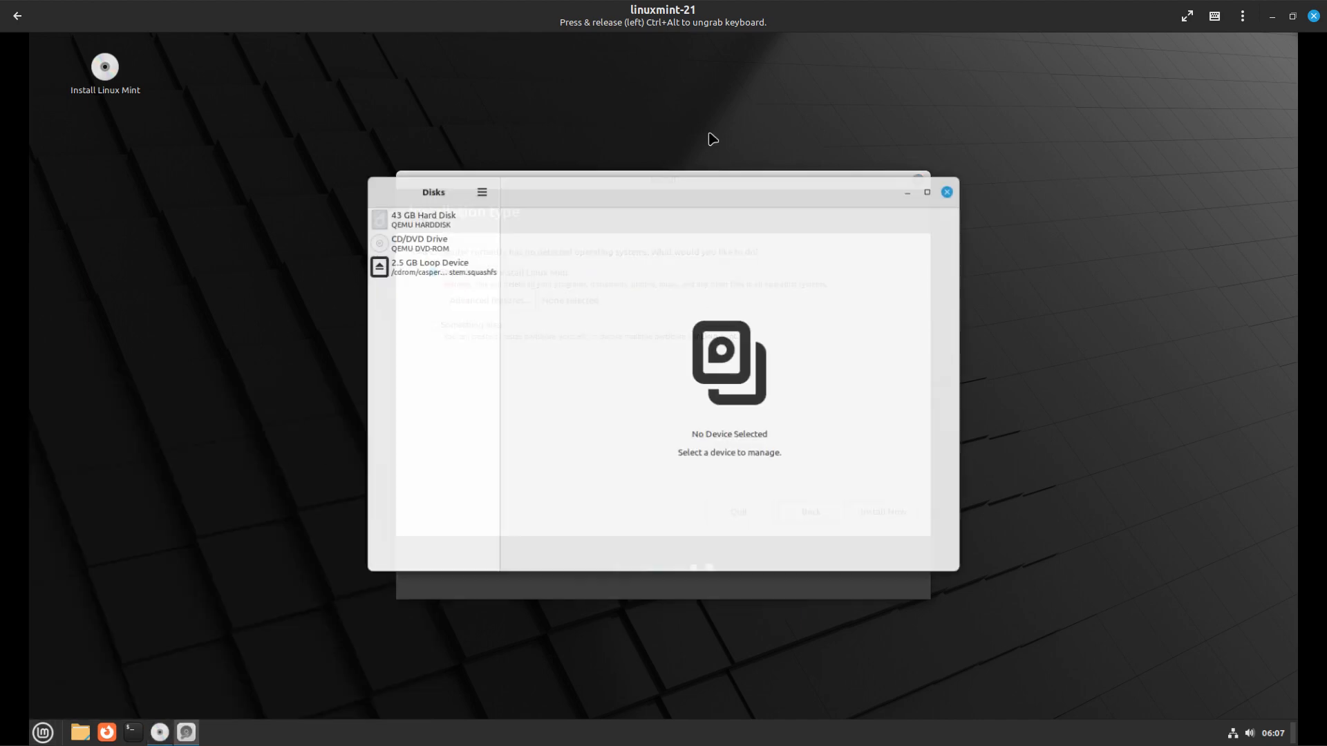
click(484, 194)
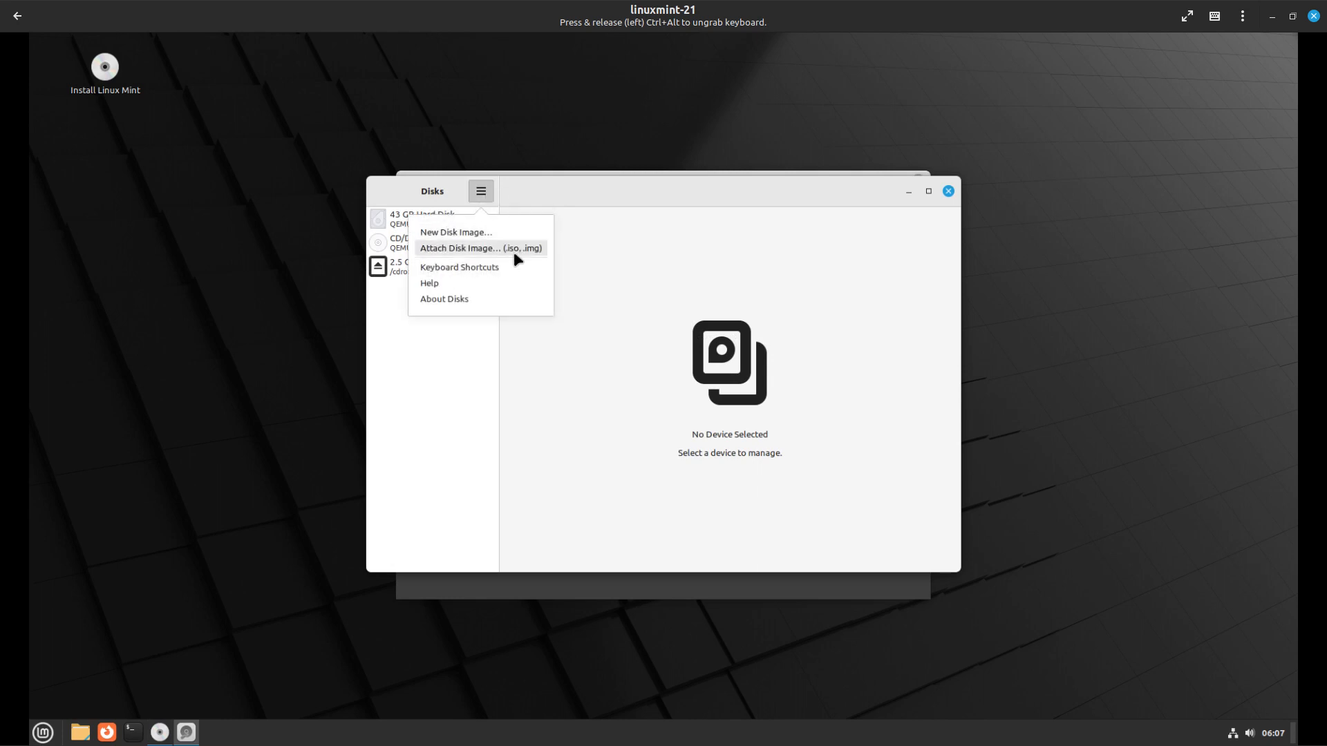
click(501, 304)
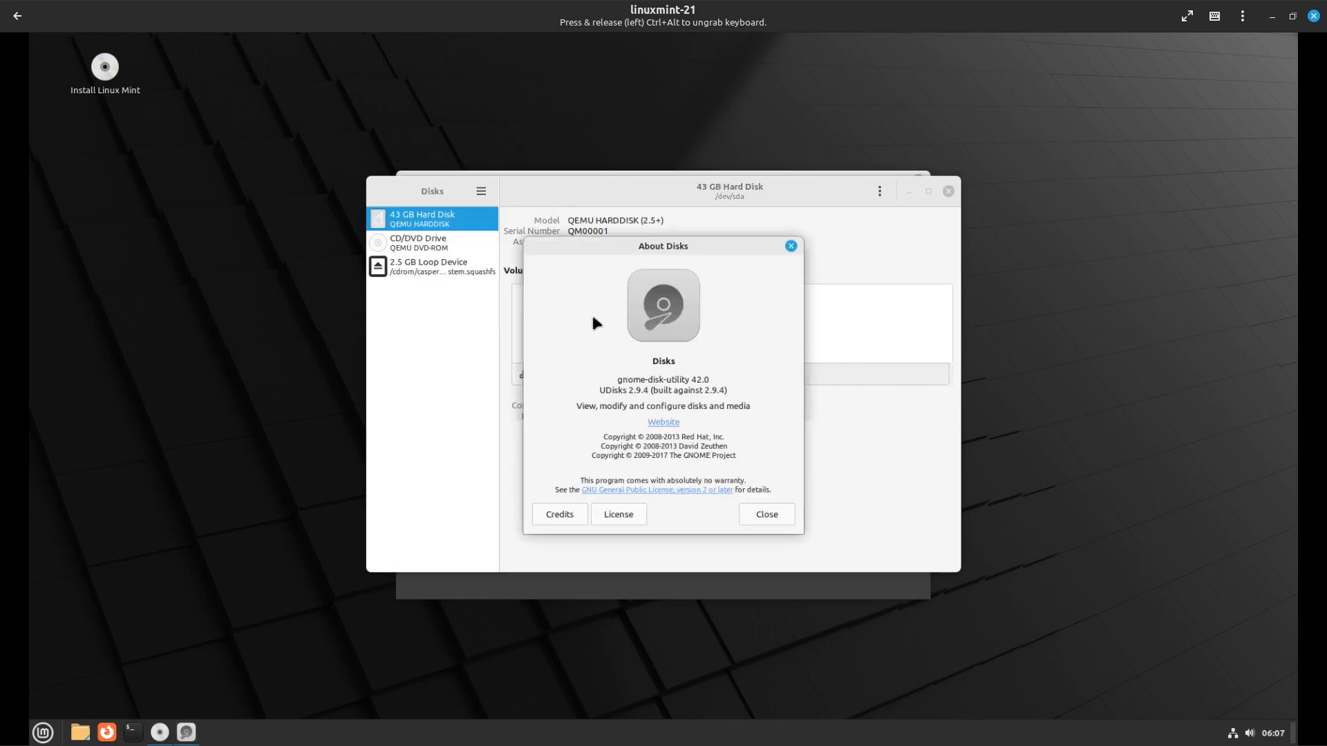
click(791, 246)
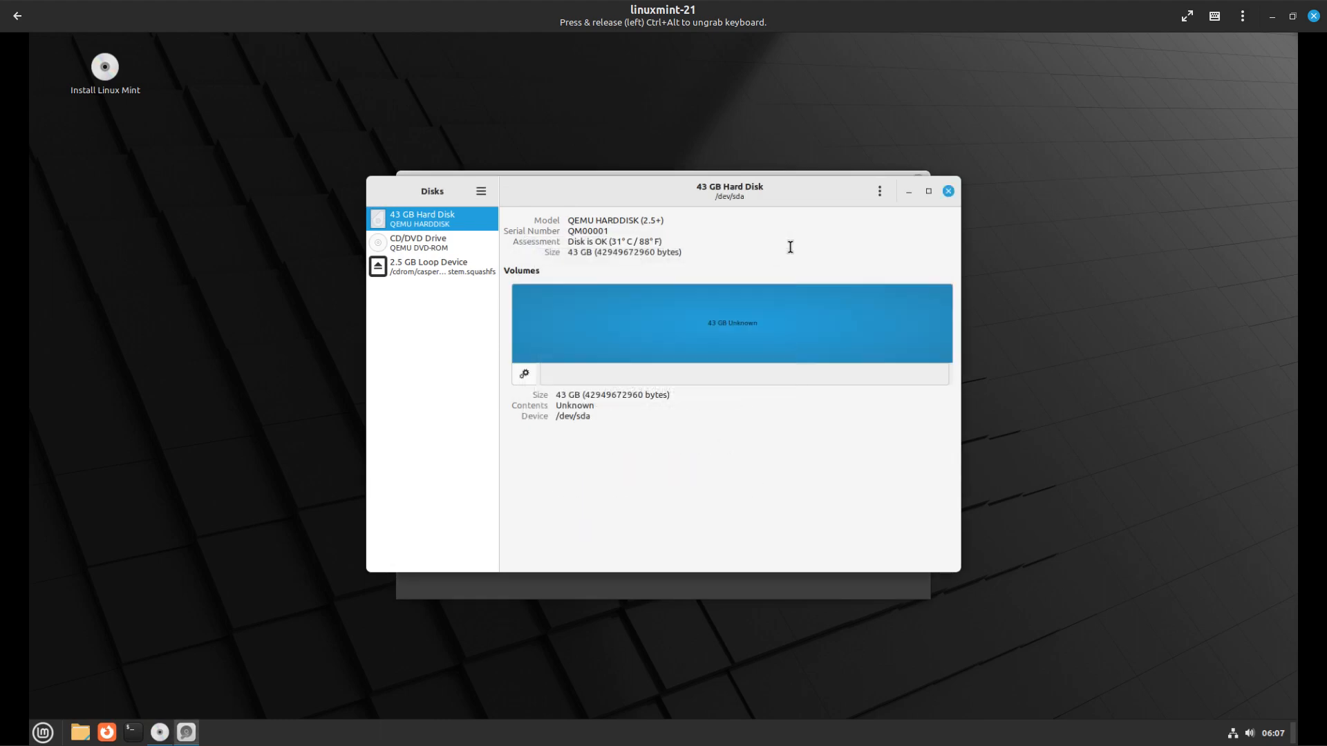
click(948, 192)
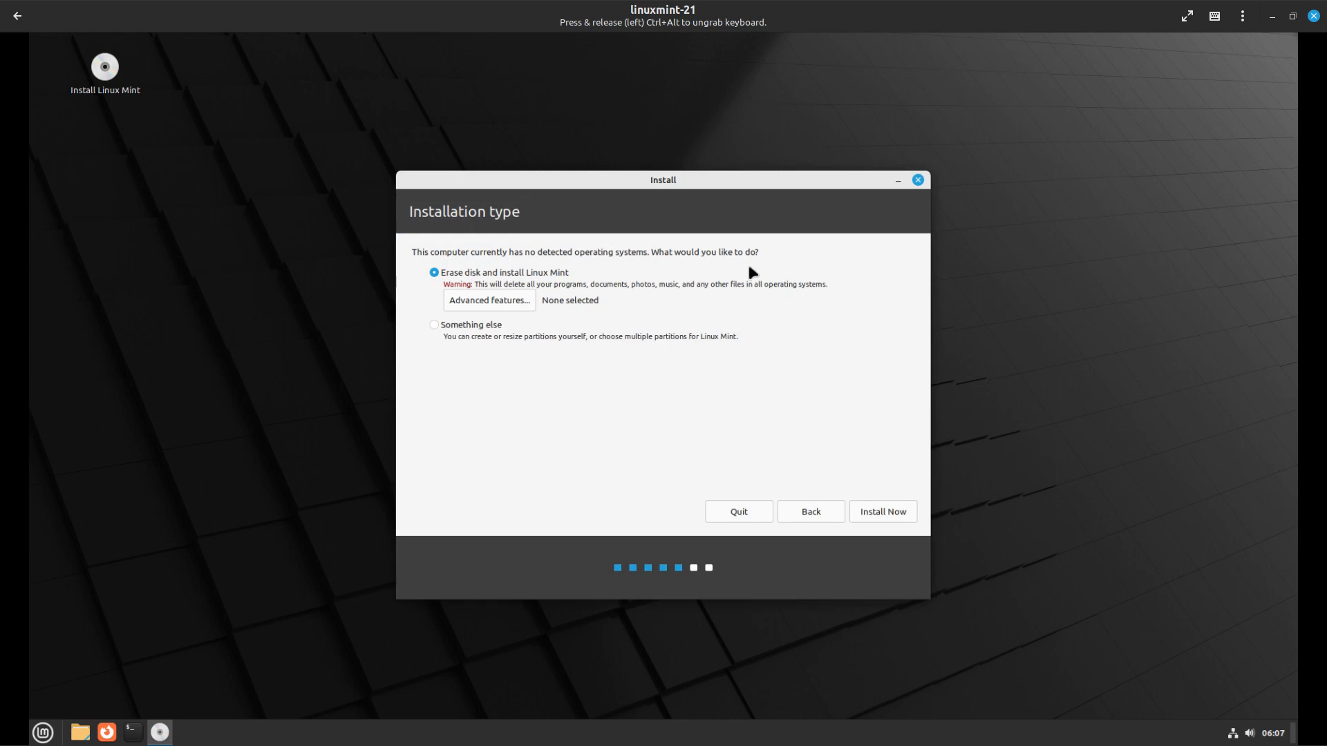
click(479, 299)
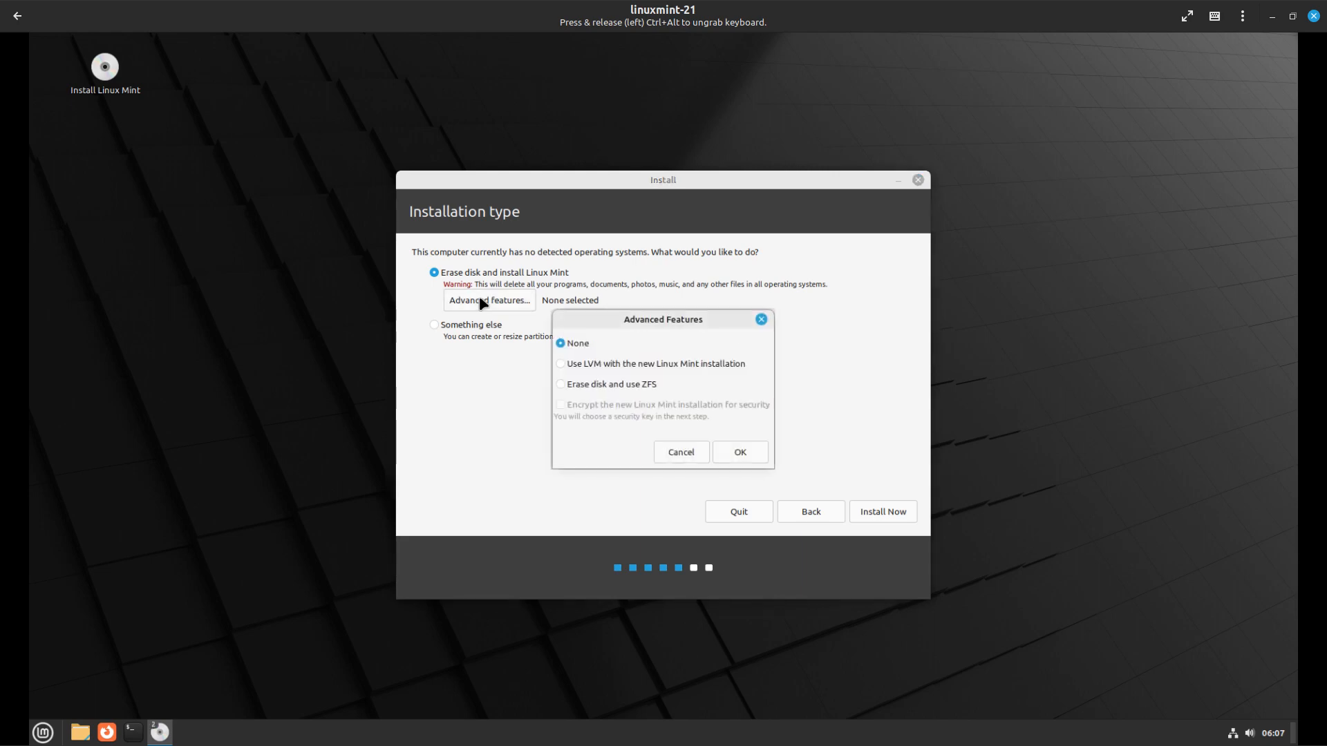
click(562, 365)
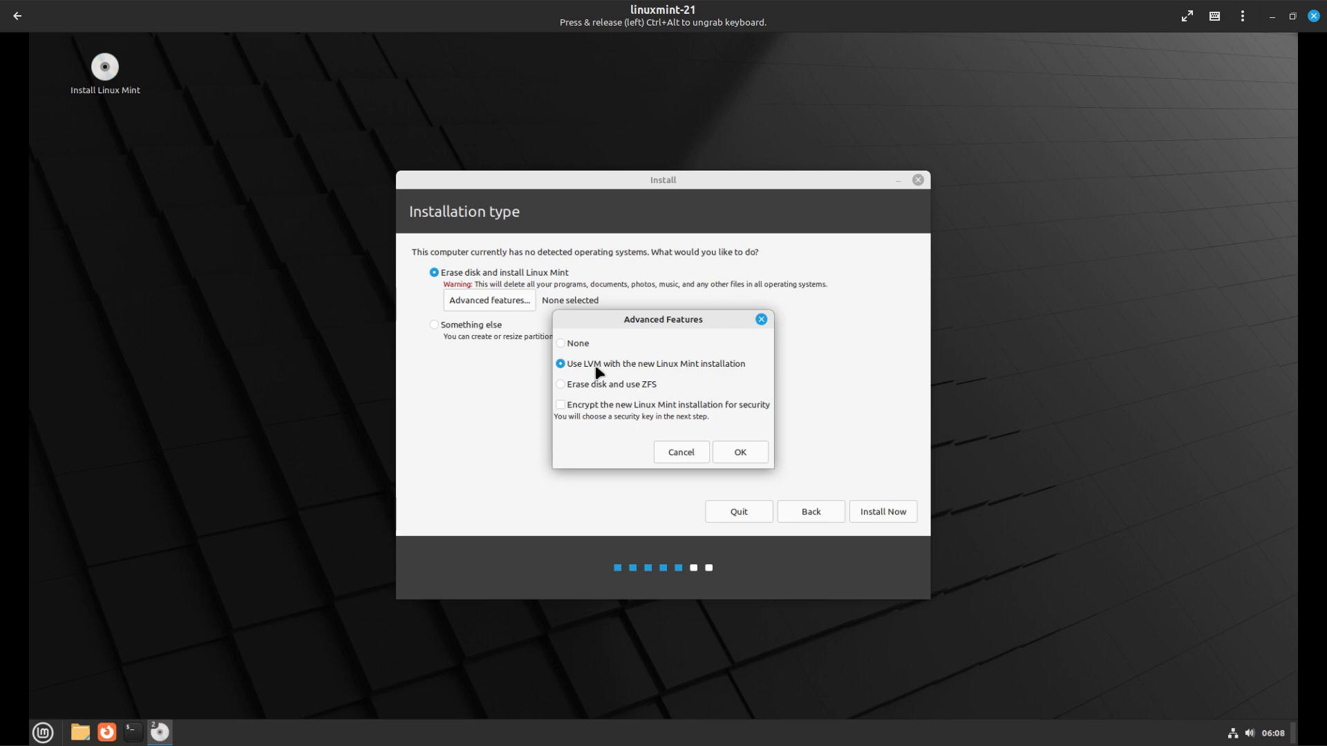
click(561, 382)
click(560, 408)
click(561, 409)
click(561, 365)
click(561, 406)
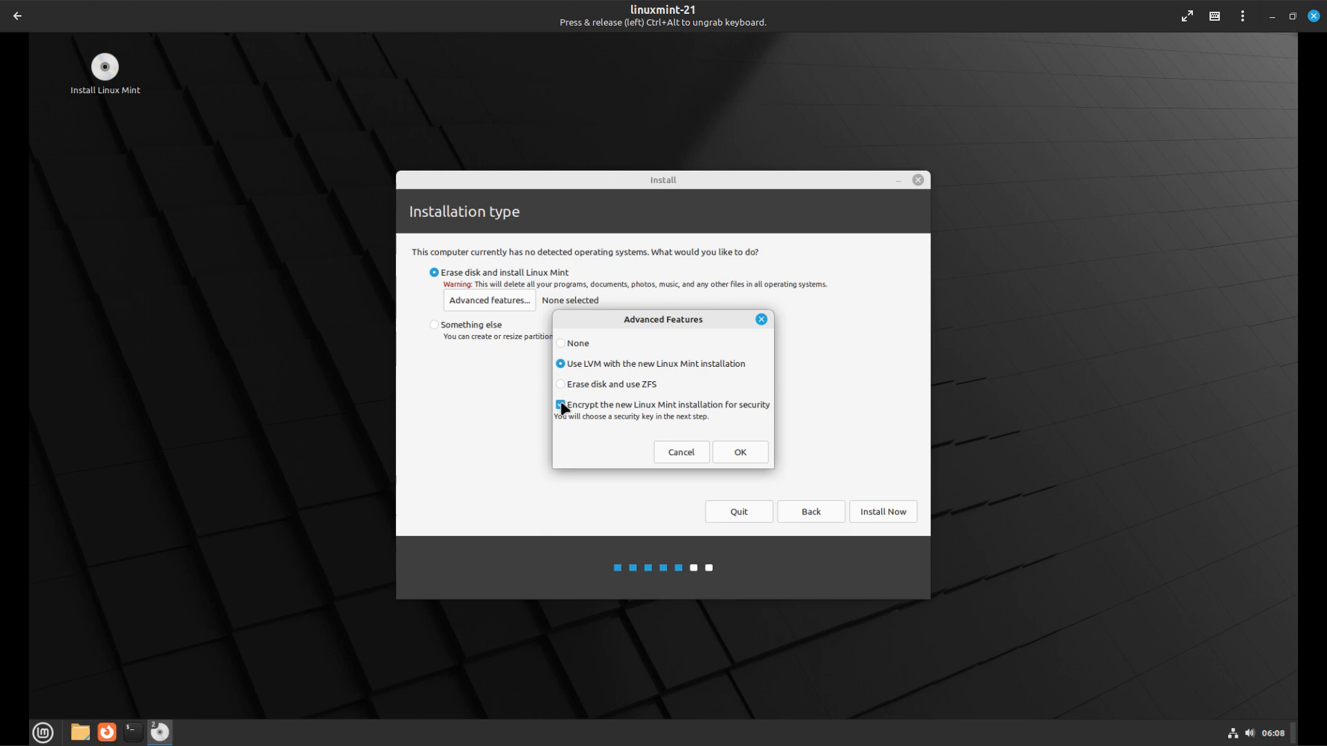
click(560, 343)
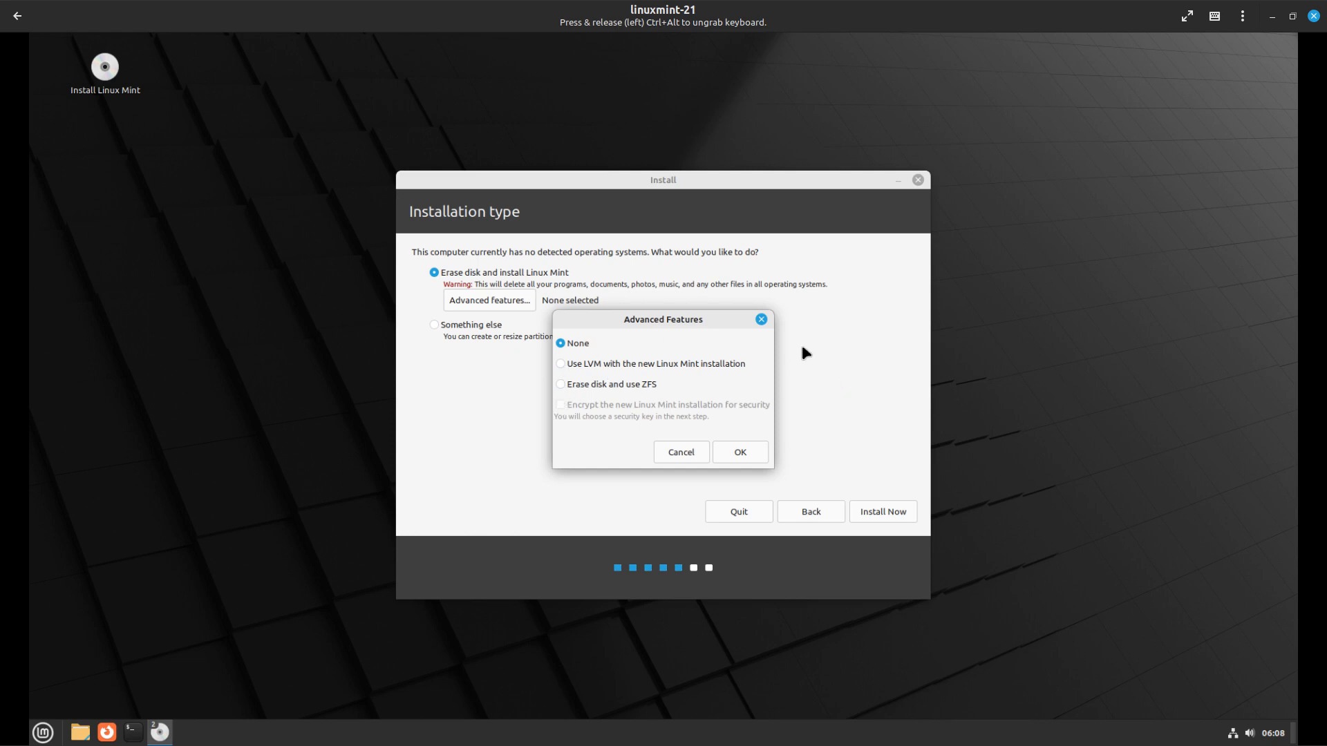
click(761, 319)
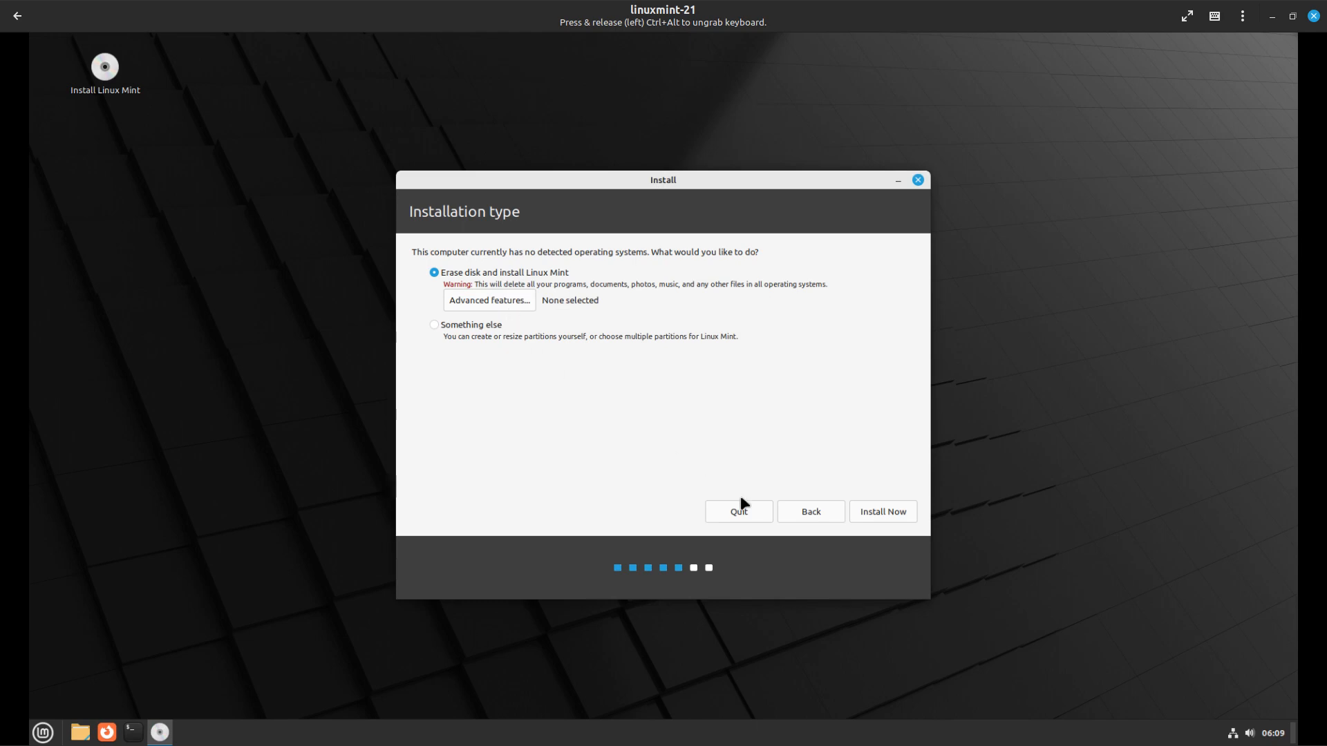
Install with 'Erase disk and install Linux Mint' and confirm writing the changes to disk
click(436, 329)
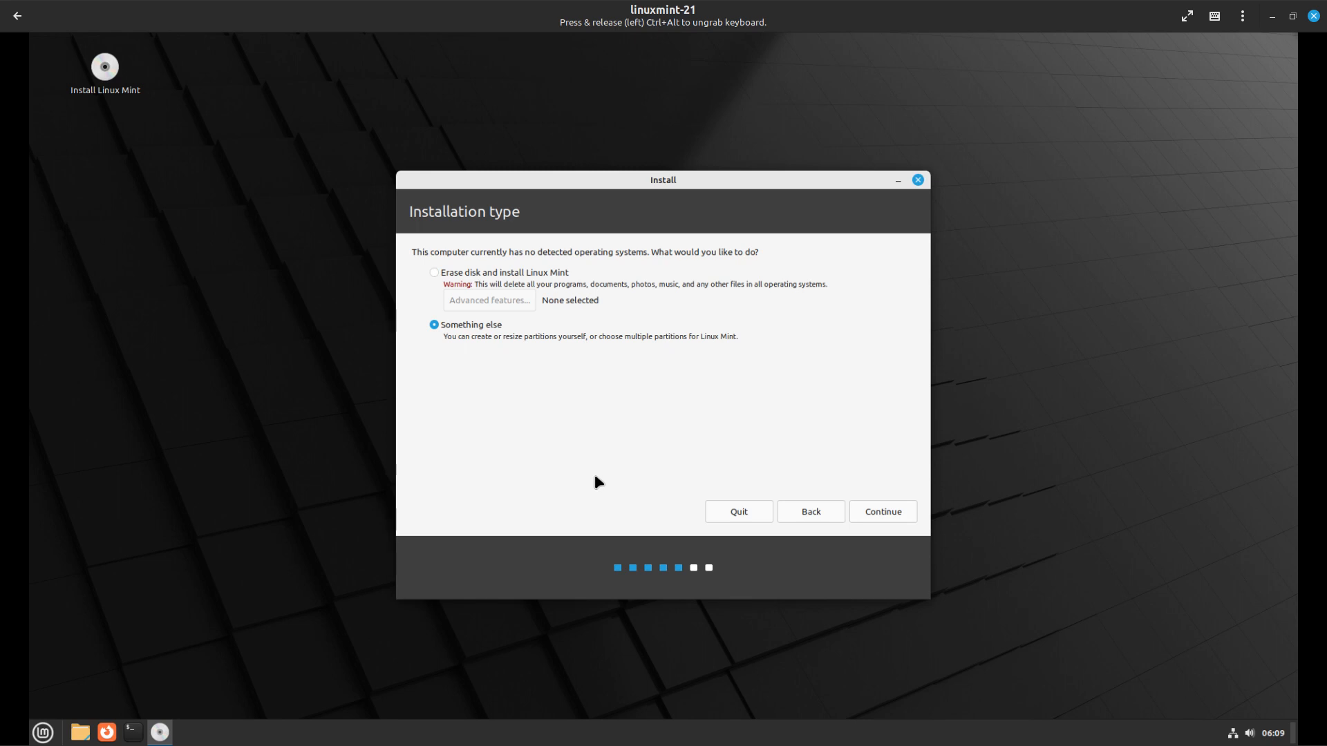
click(434, 273)
click(882, 515)
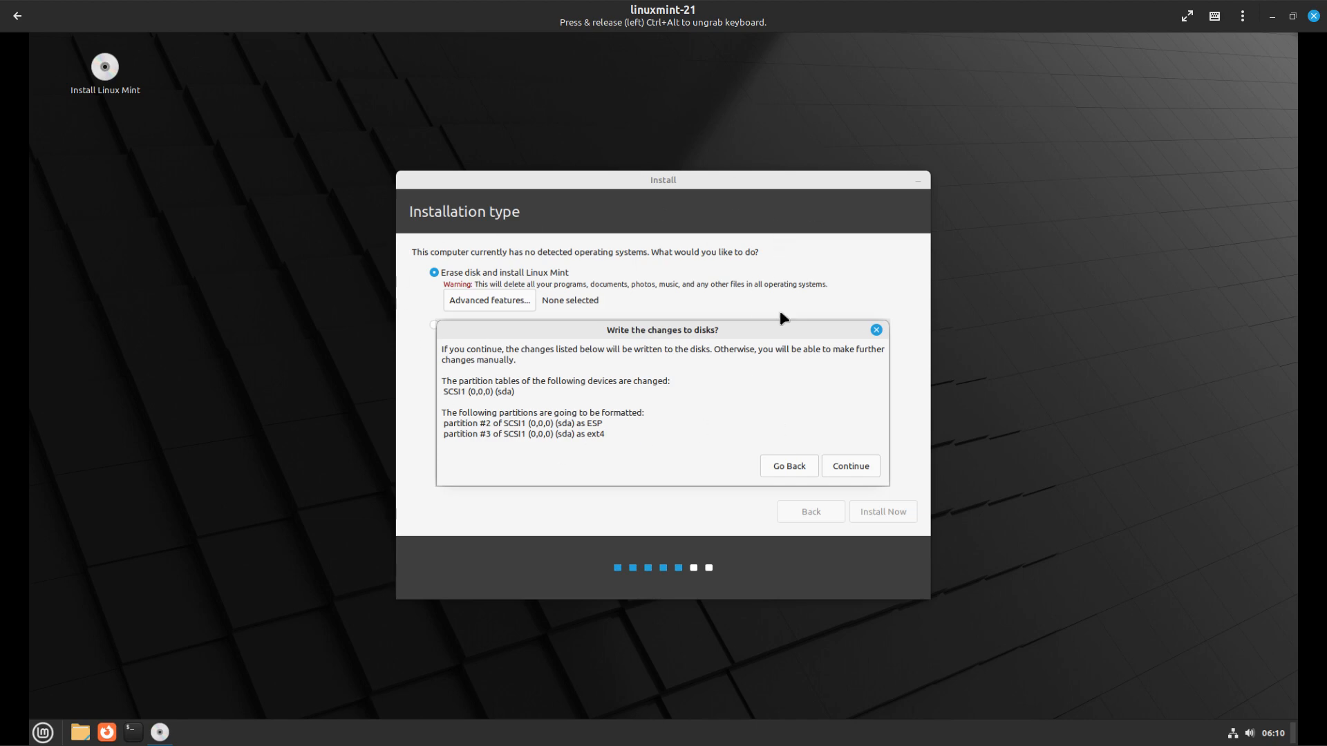
click(854, 466)
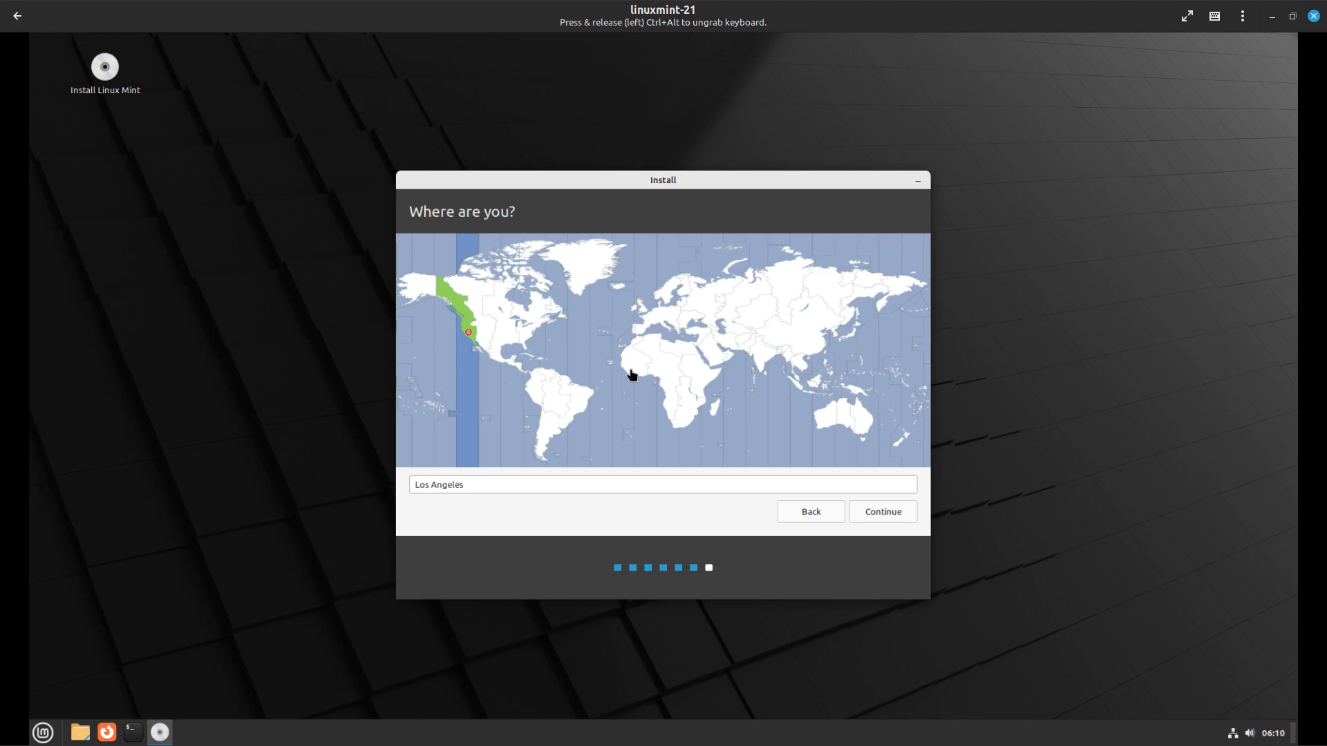
Pick Los Angeles as the location on the time zone map and continue
click(663, 319)
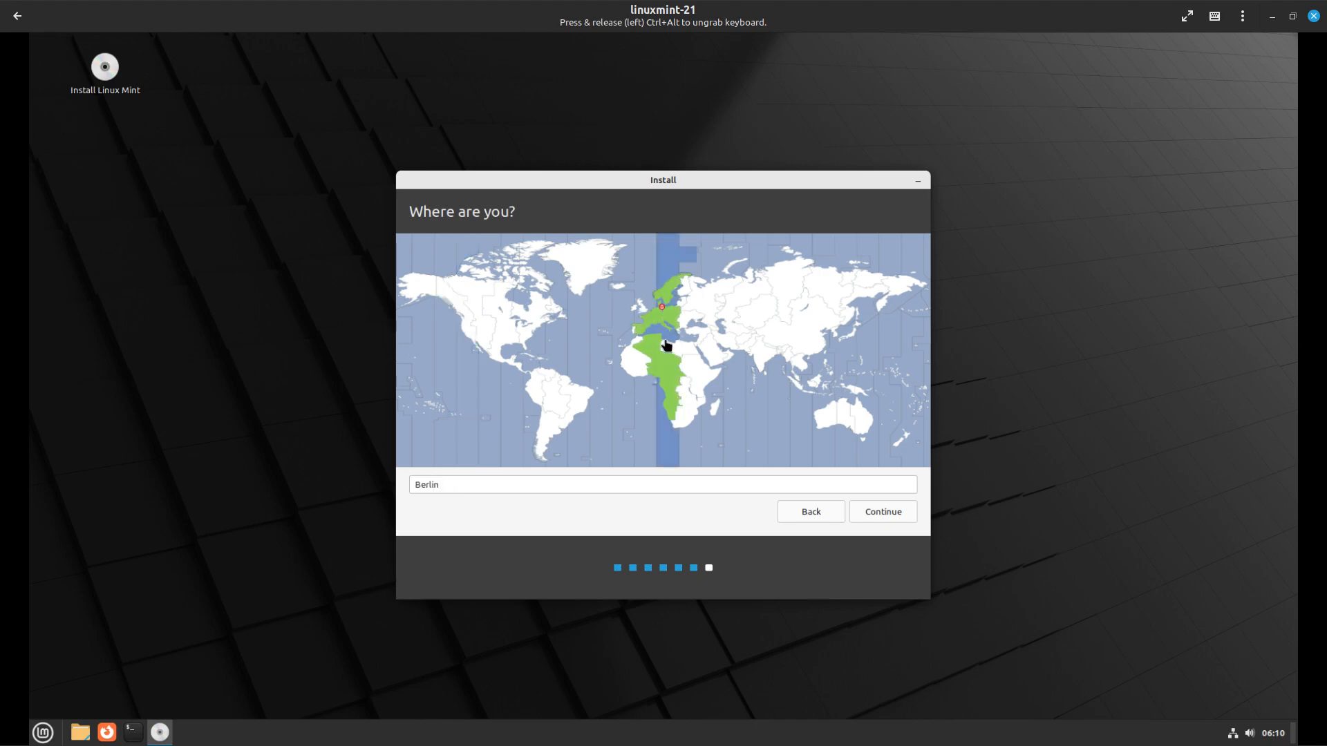
click(654, 316)
click(656, 325)
click(652, 324)
click(486, 331)
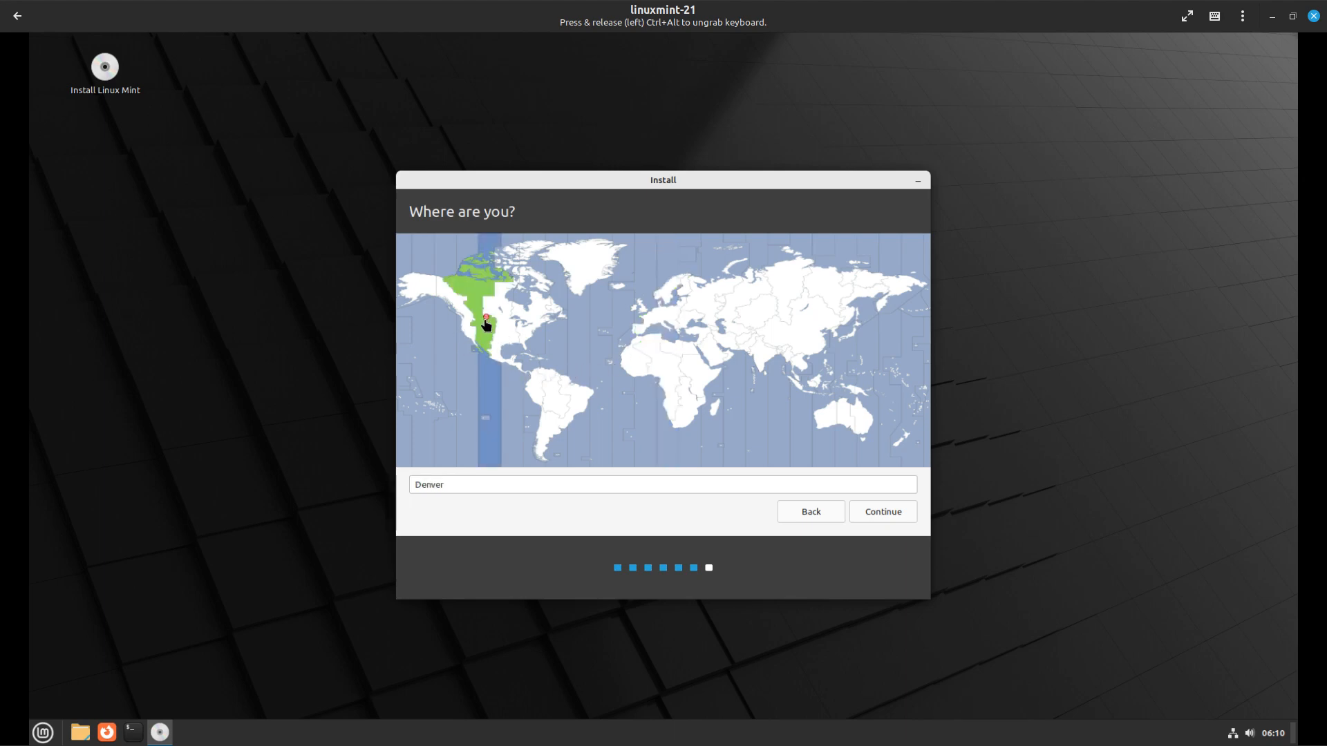
click(468, 330)
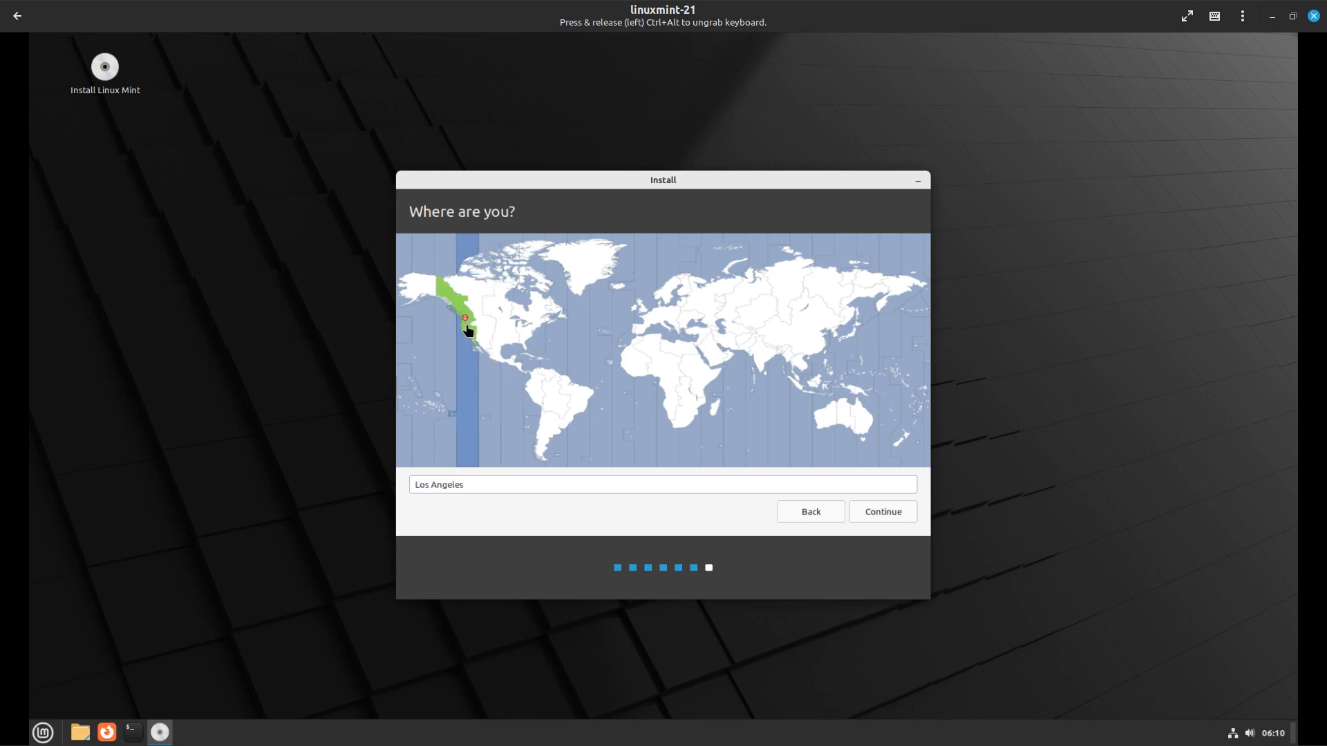
click(450, 303)
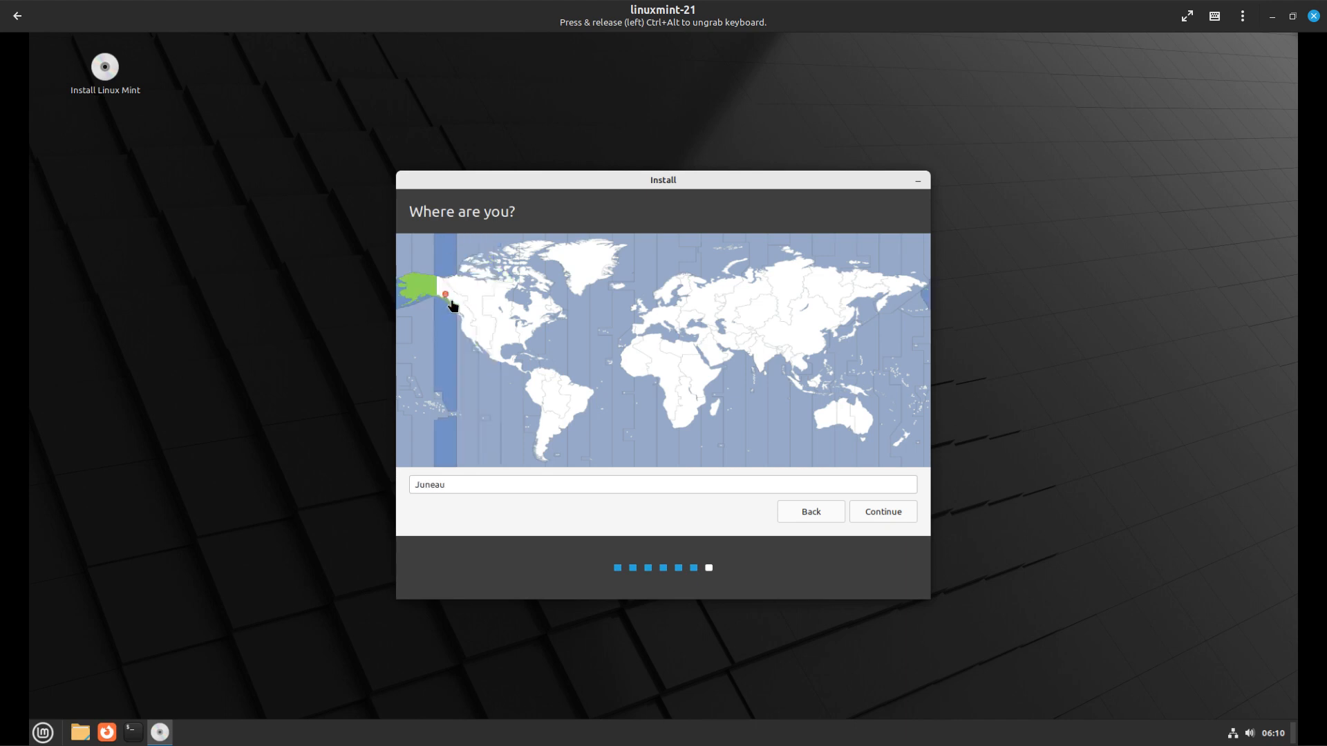
click(458, 310)
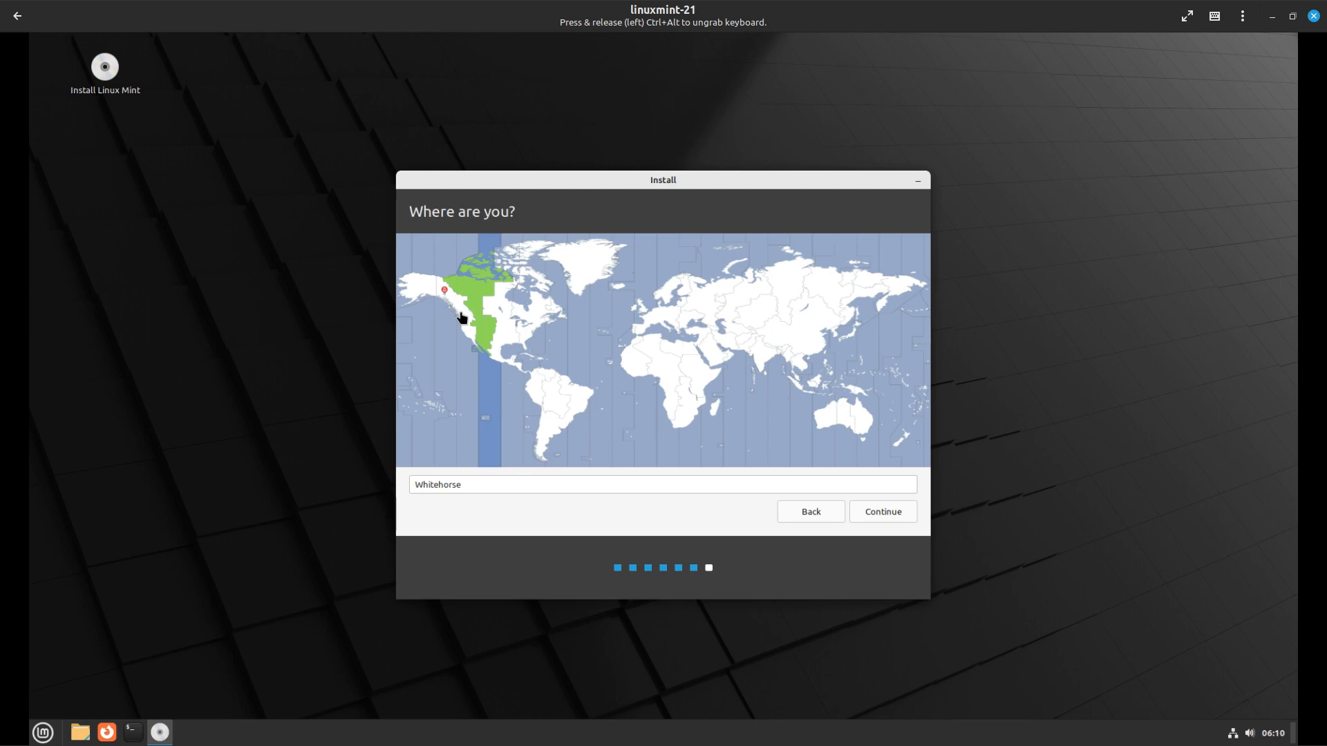
click(458, 312)
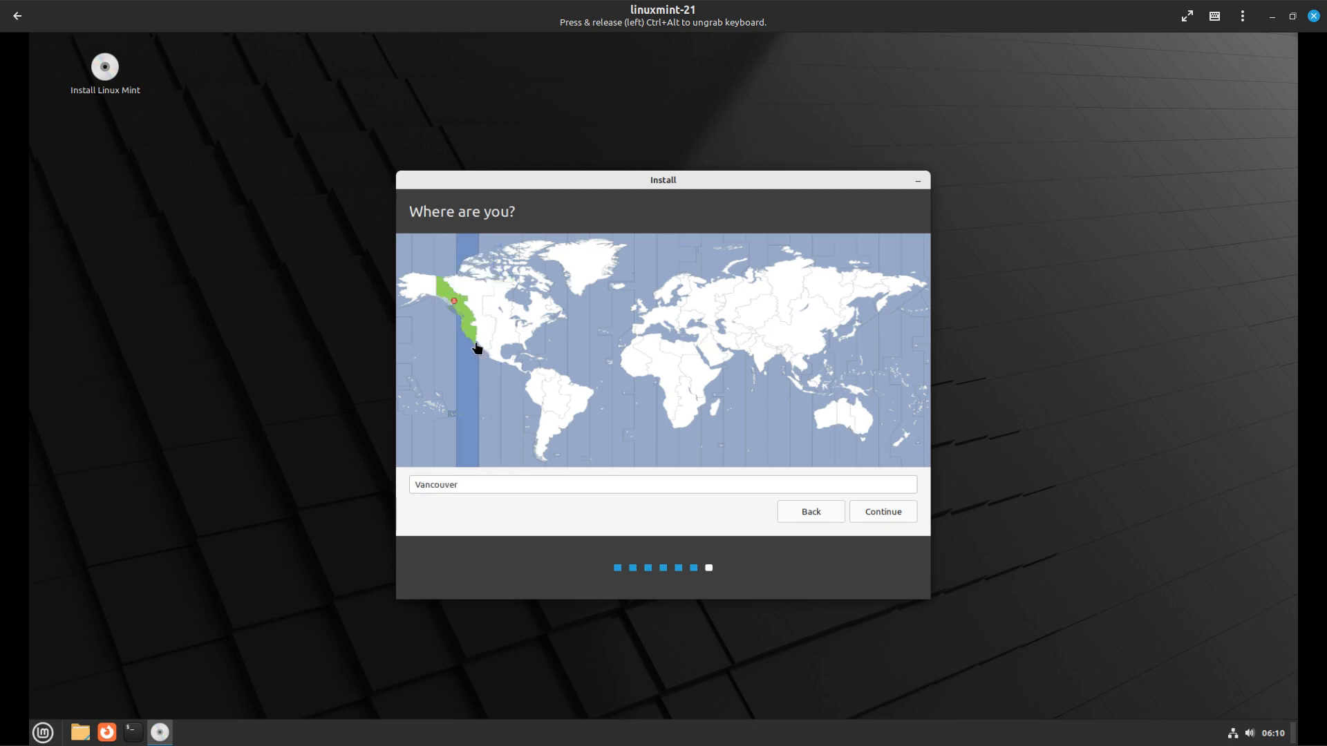
click(466, 331)
click(885, 513)
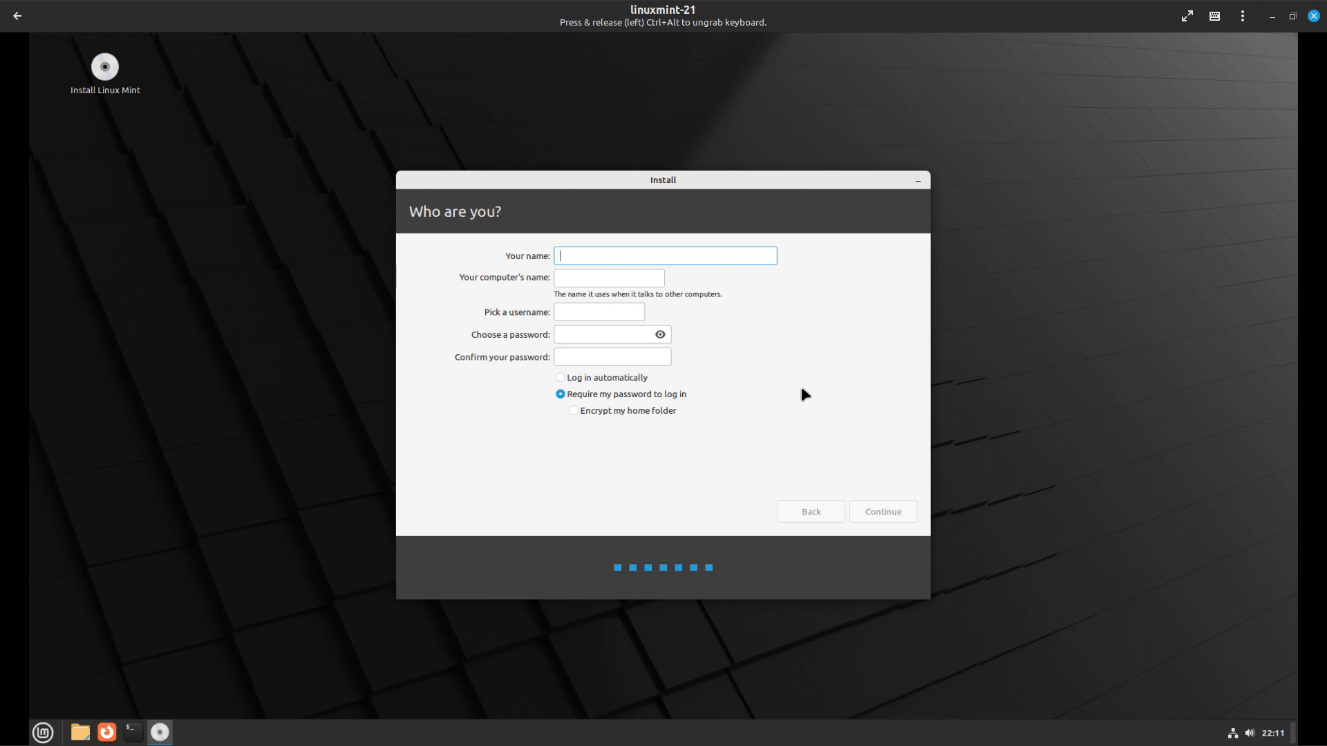
Enter the user's full name, set the computer name to 'test', and adjust the username
text(Mr Senior)
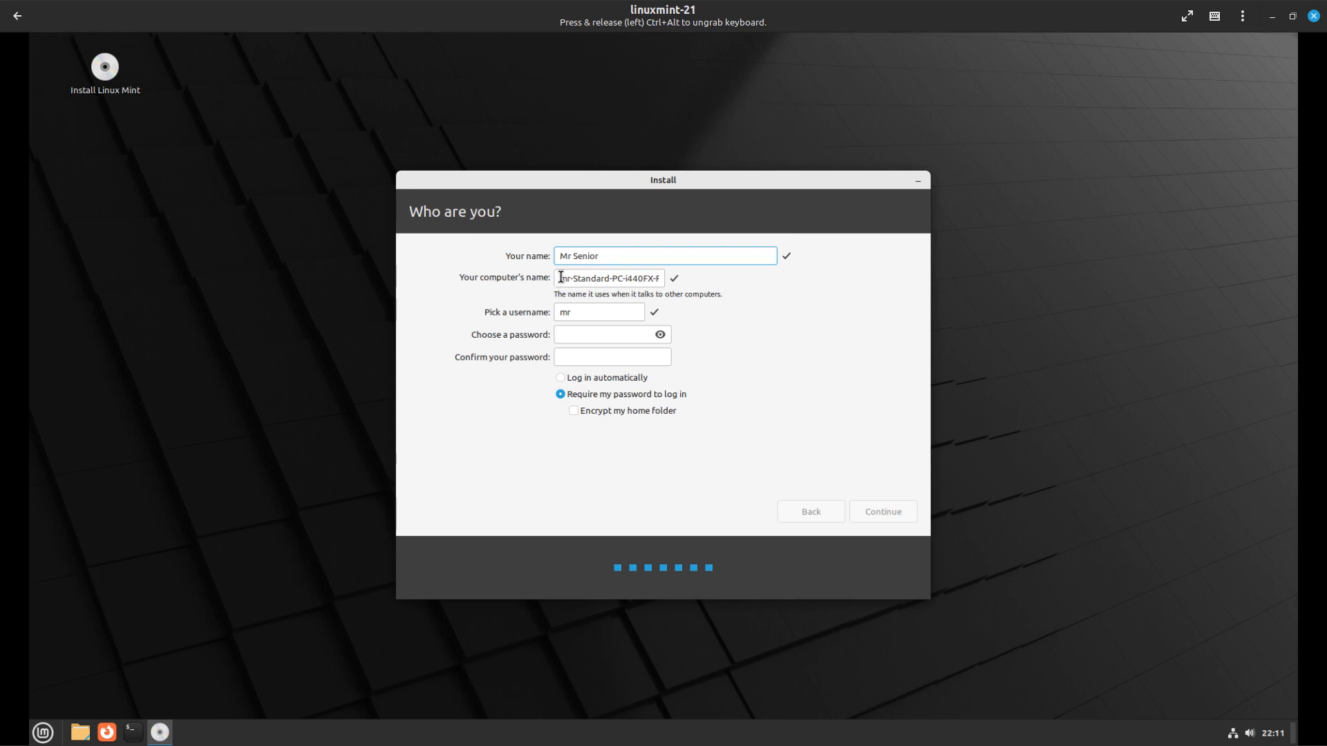
drag(561, 278, 674, 284)
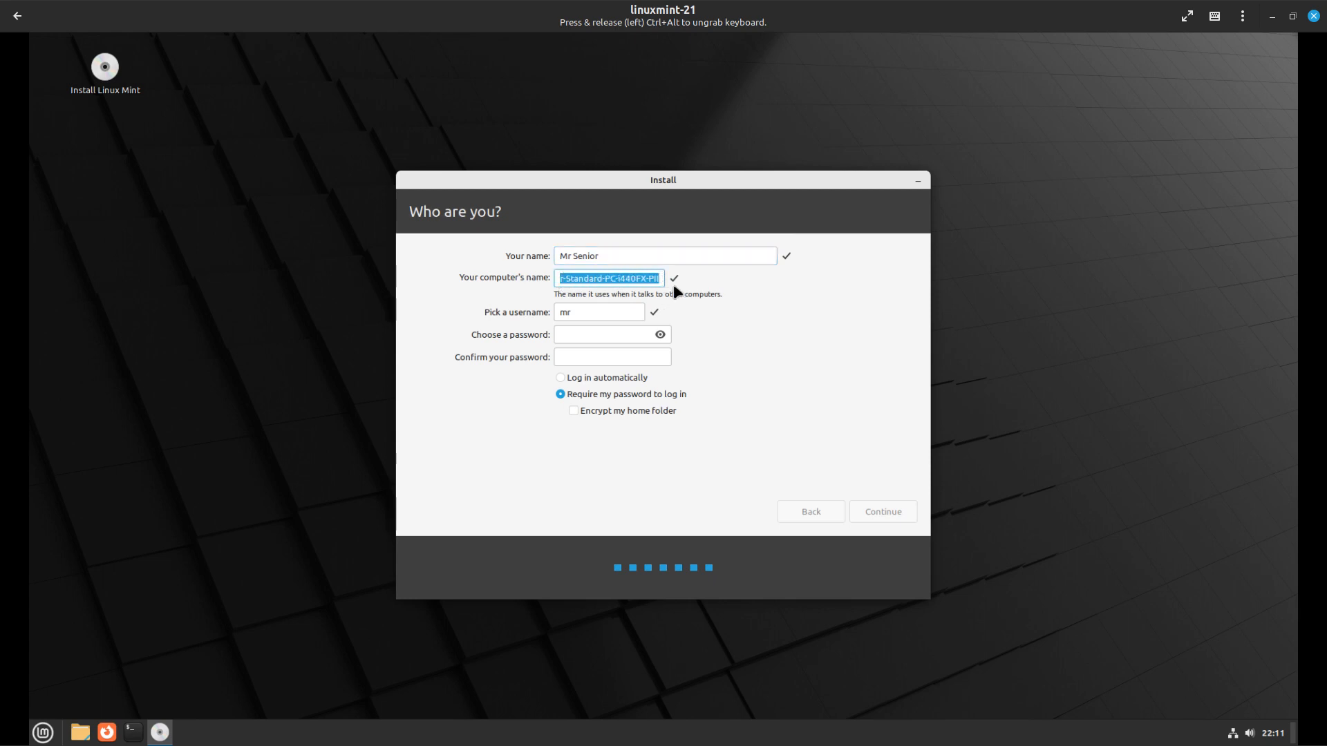
key(BackSpace)
key(Delete)
key(Delete)
key(Delete)
key(Delete)
key(Delete)
key(Delete)
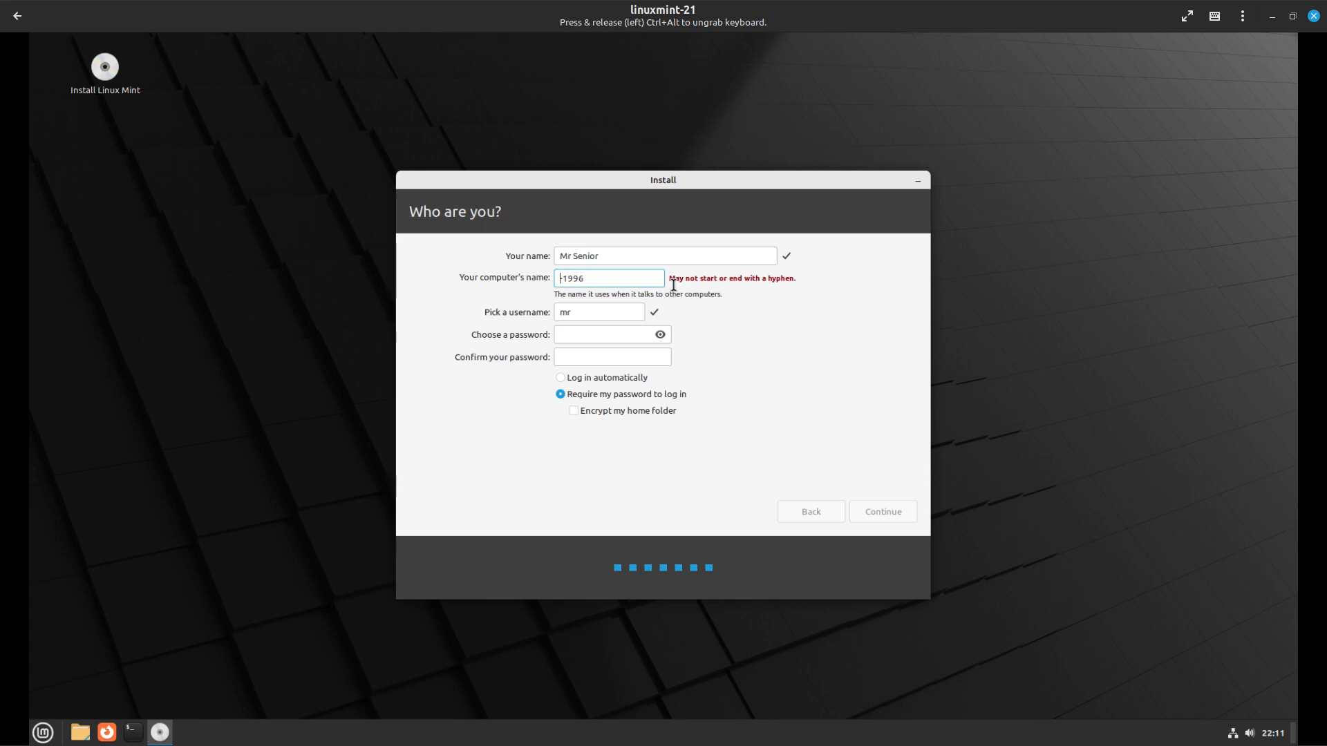
text(test)
click(576, 312)
text(senior)
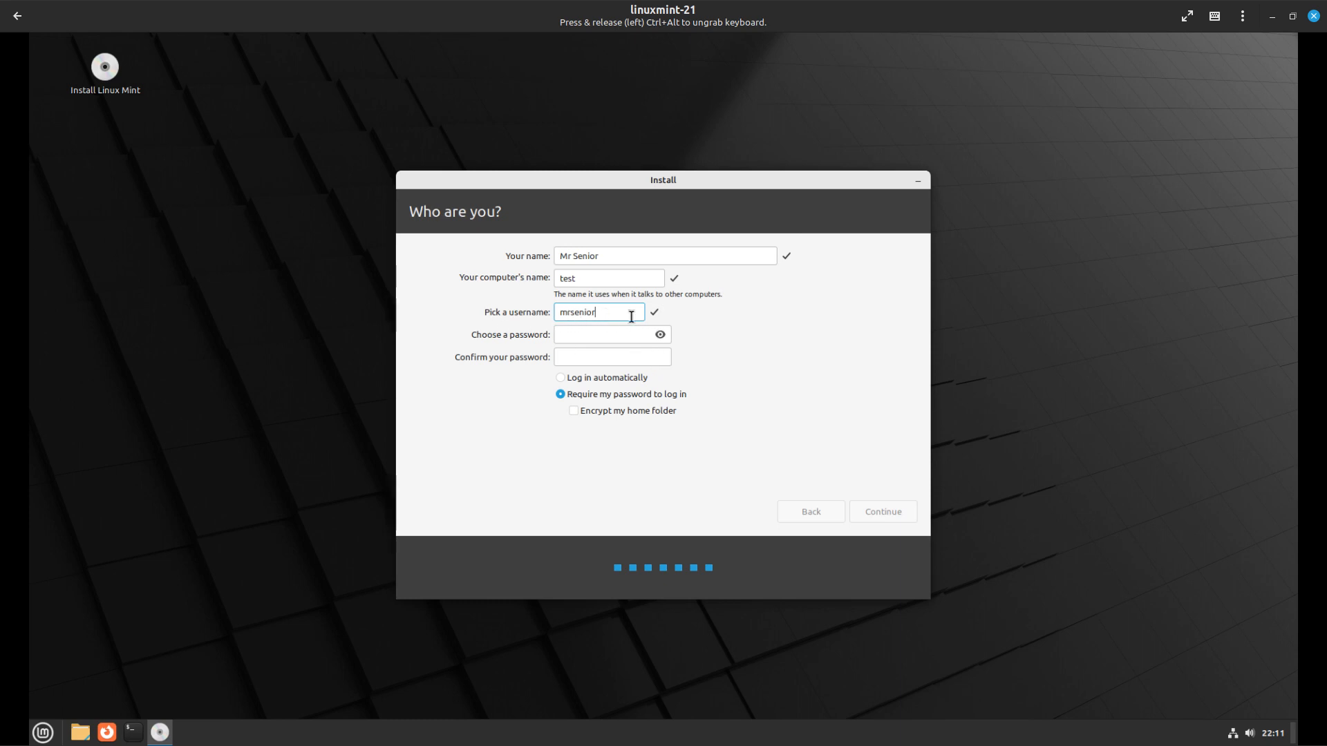
Enter and confirm the account password, leaving home-folder encryption off
click(586, 334)
text(12345)
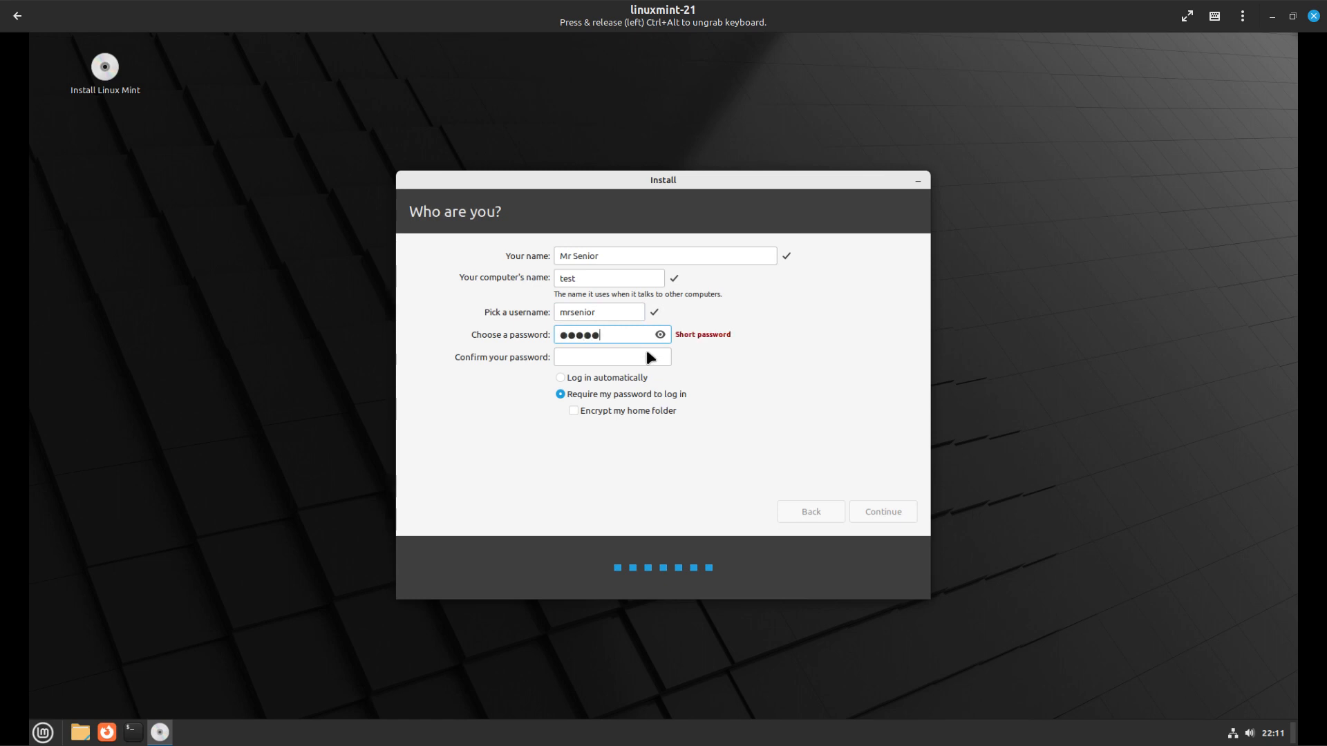
click(573, 361)
text(123)
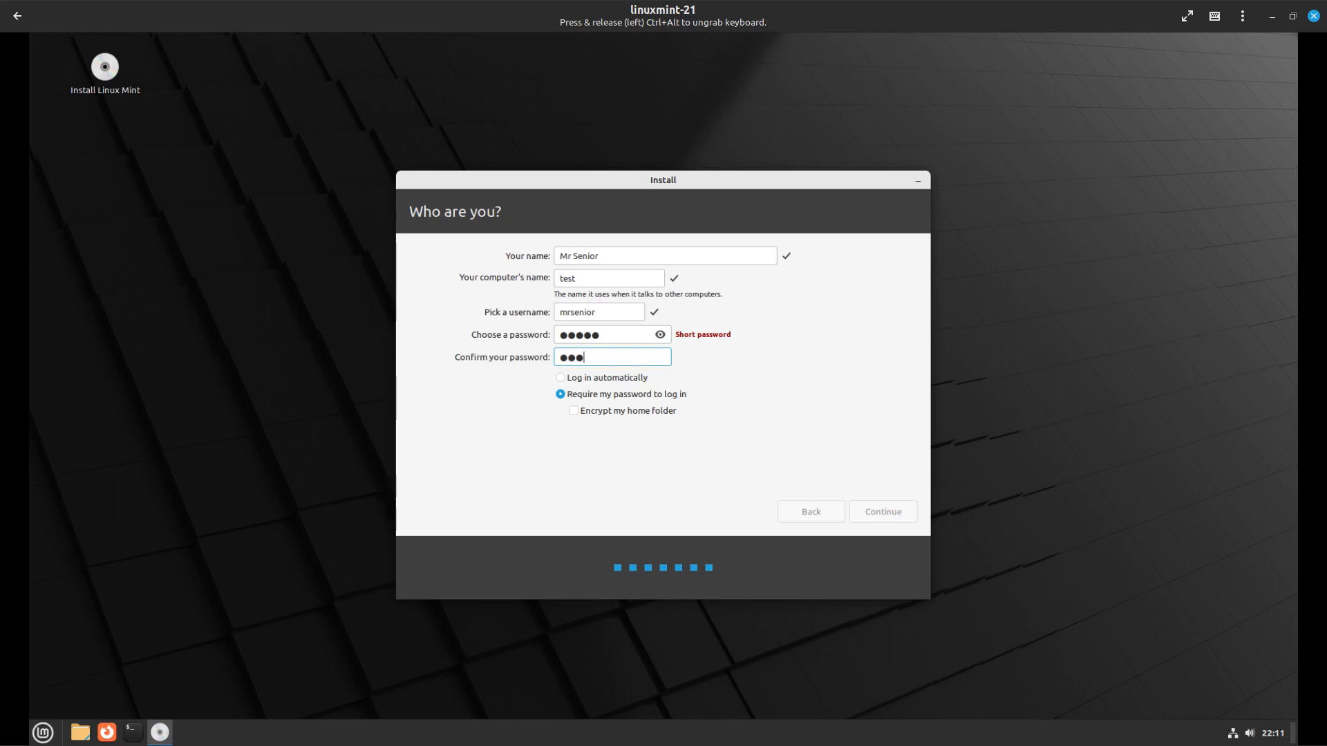
text(45)
click(574, 411)
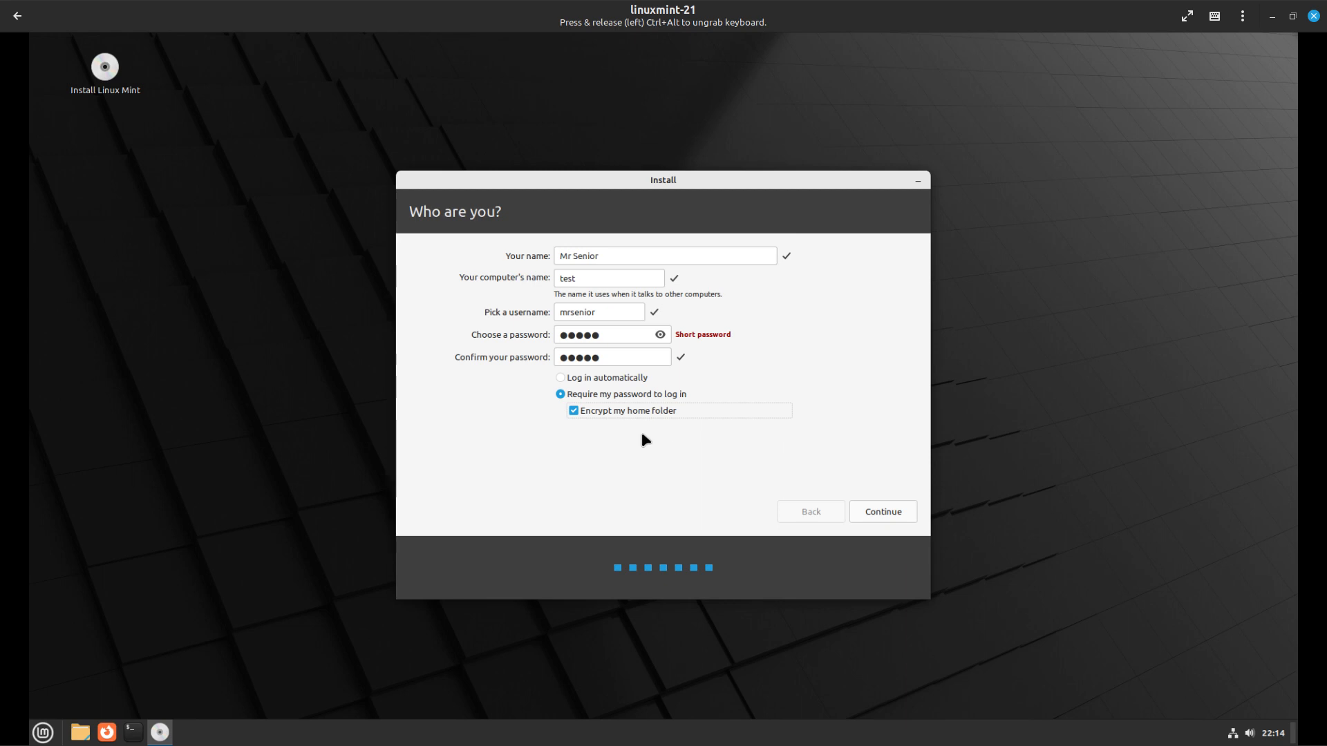
click(575, 412)
Begin the Linux Mint installation and advance the slideshow through to the Be productive slide
click(899, 510)
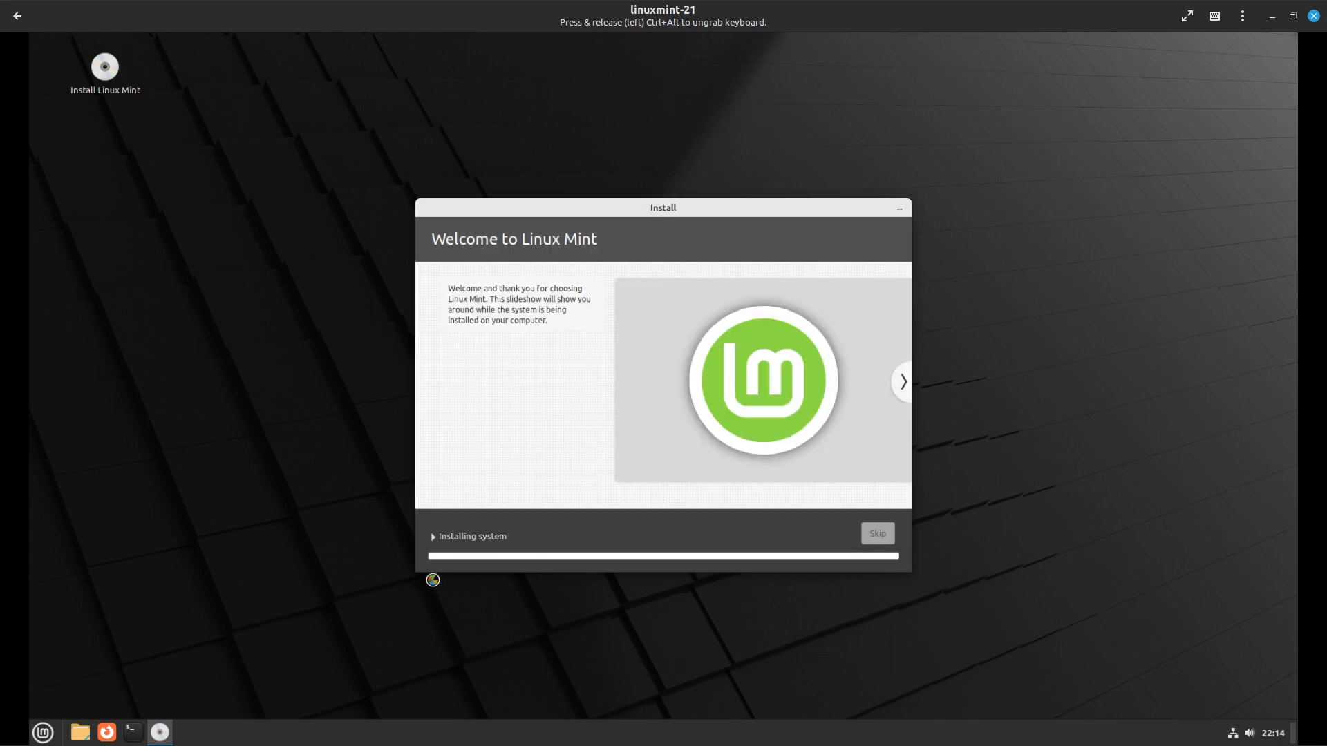
click(903, 382)
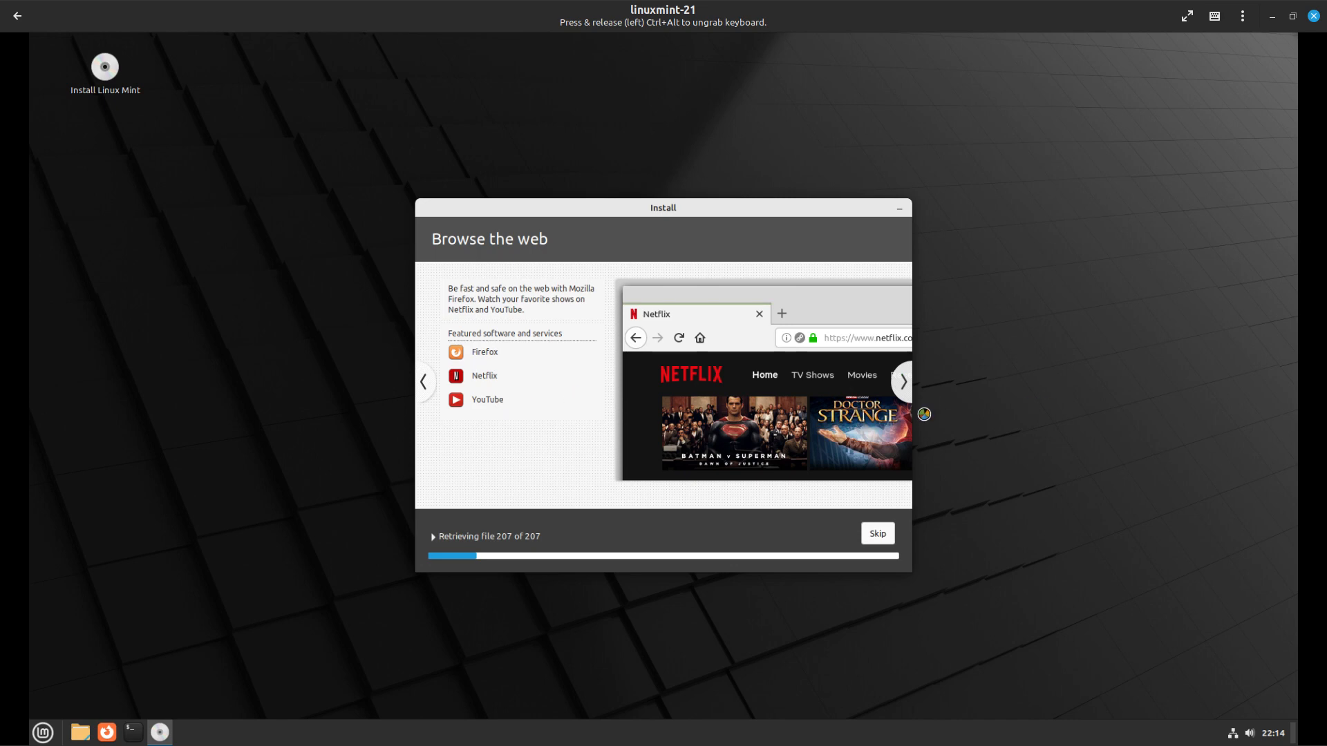
click(904, 382)
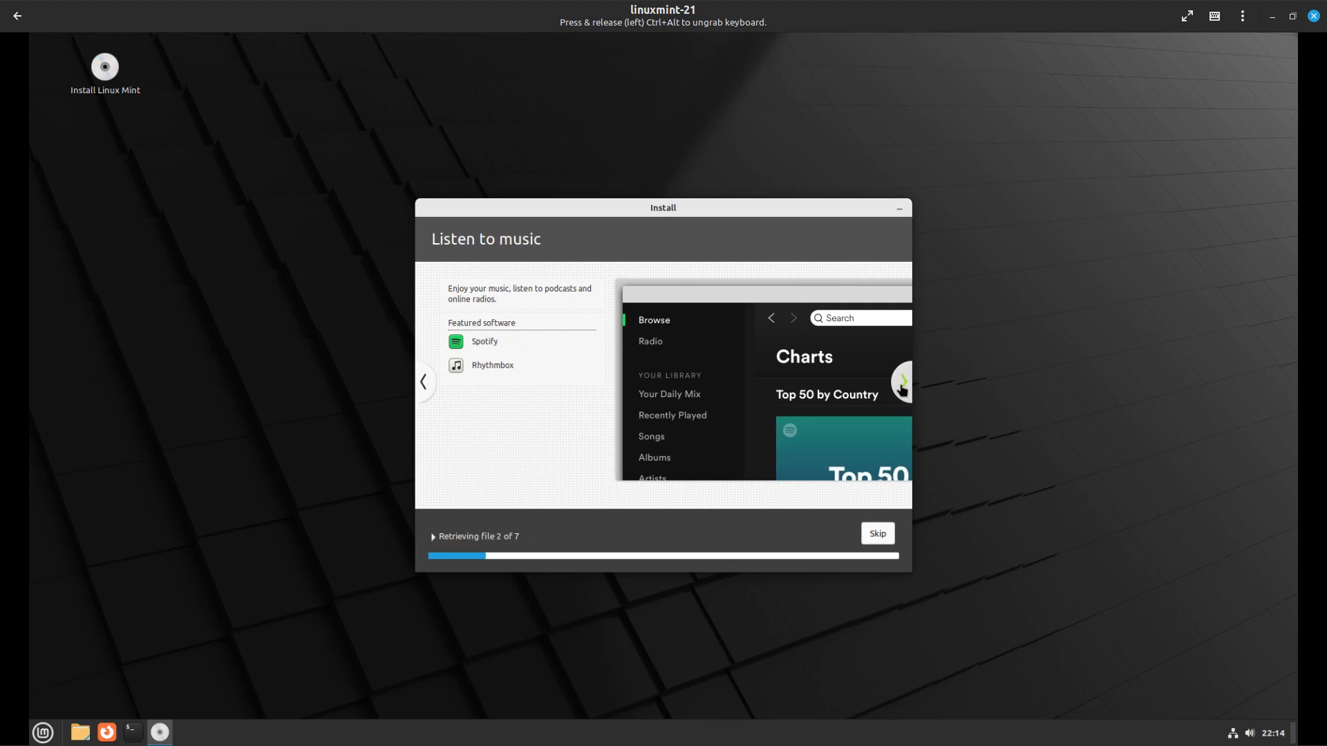
click(902, 389)
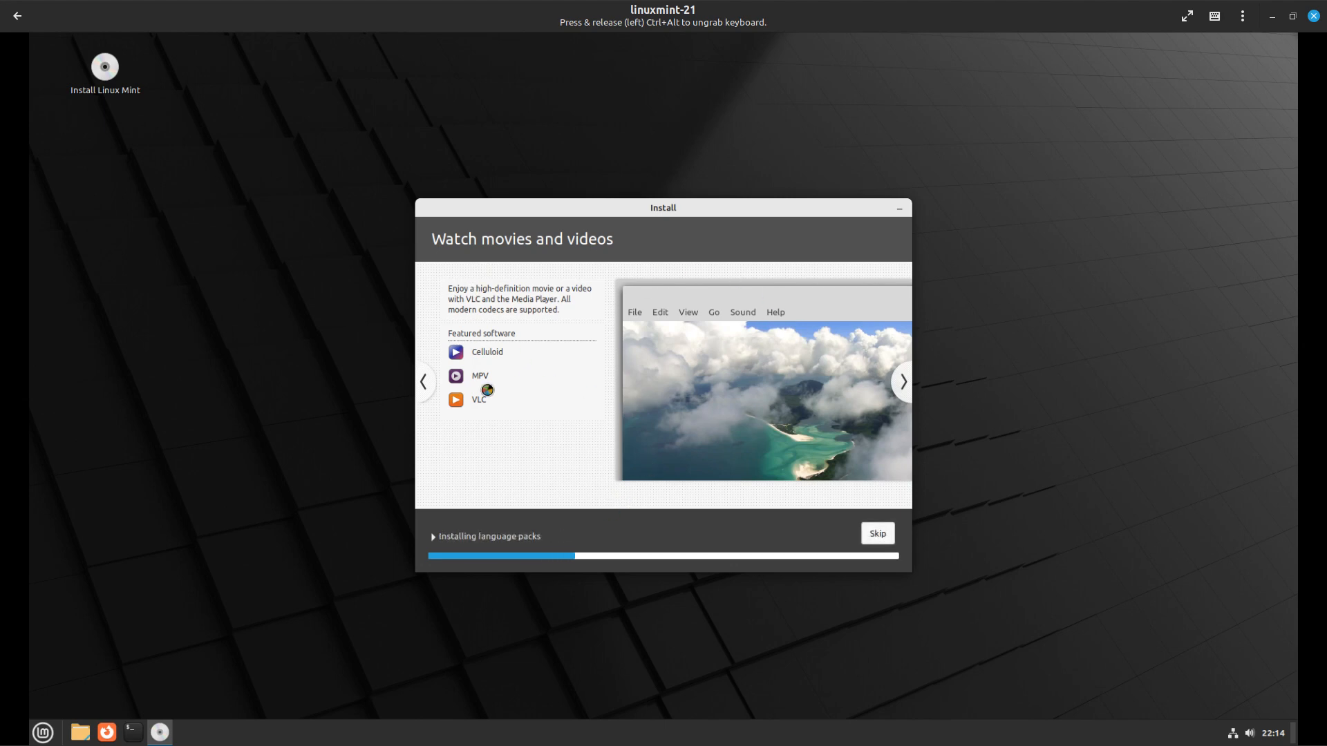
click(901, 386)
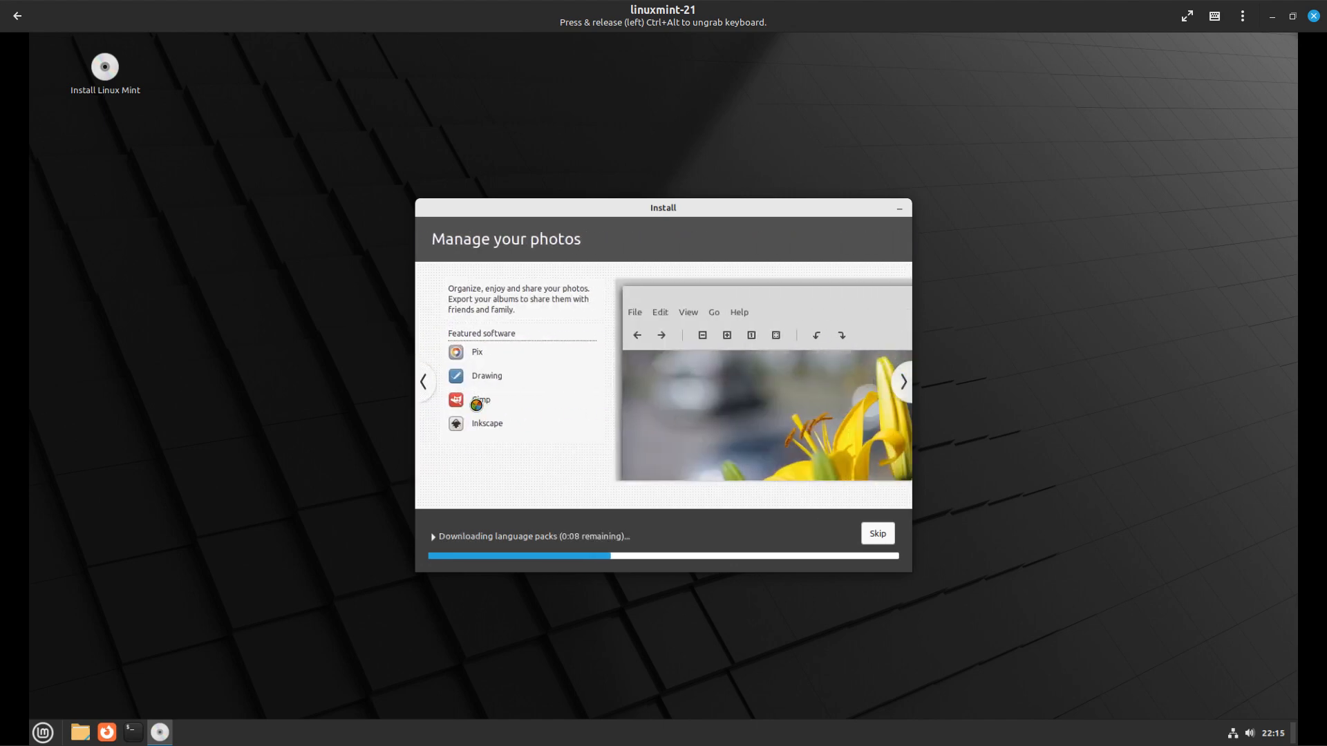
click(904, 385)
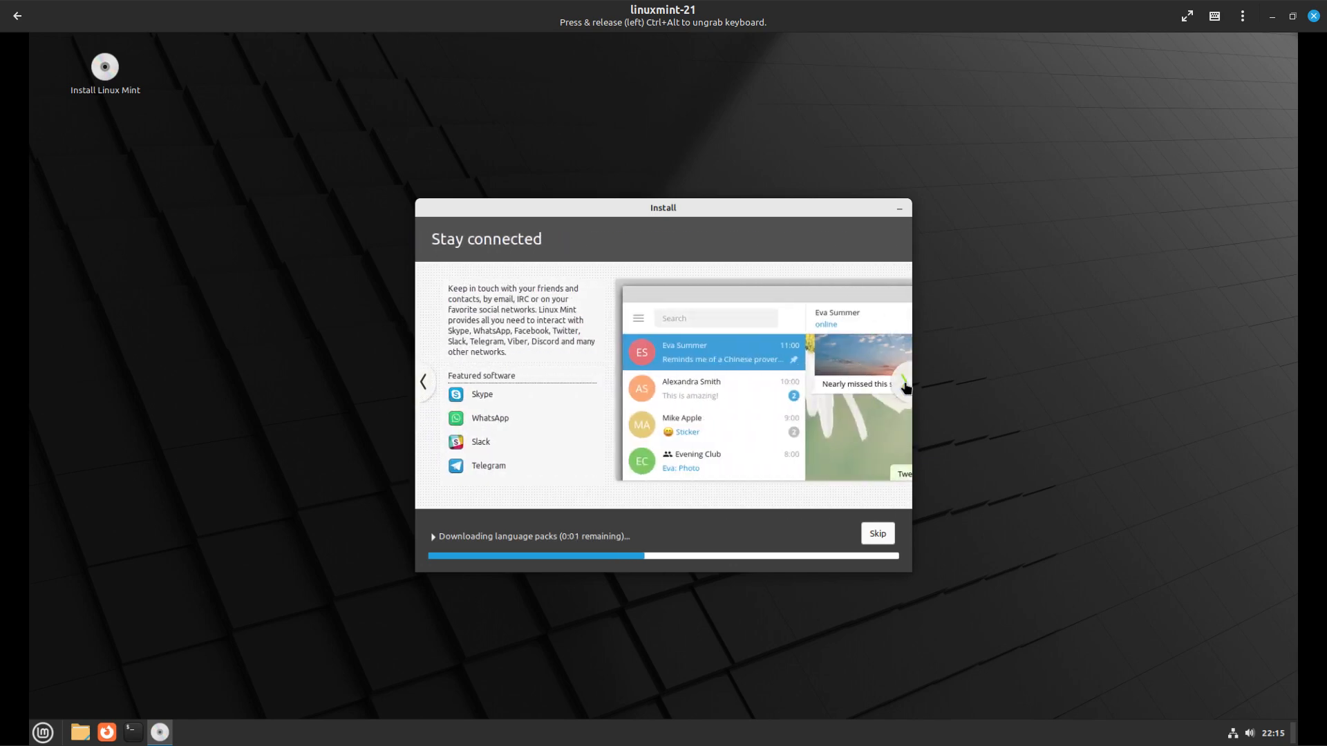
click(904, 385)
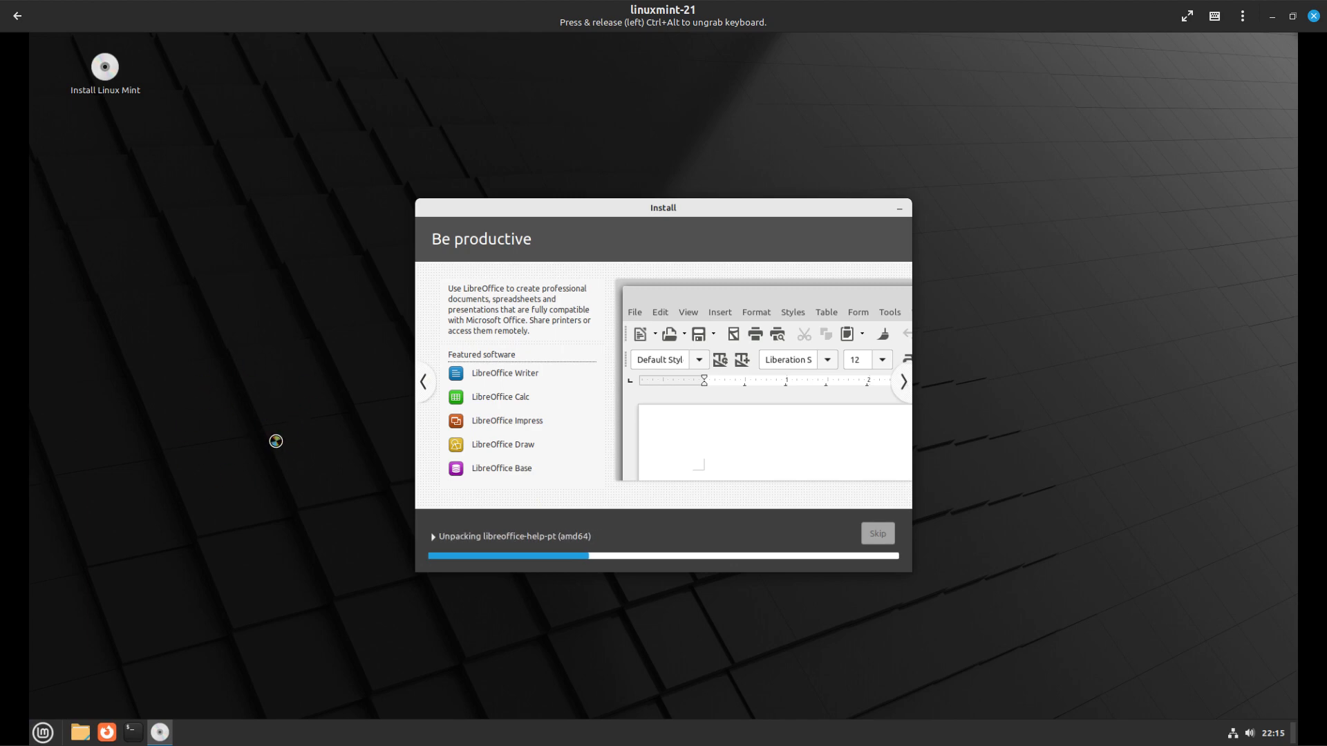
click(34, 738)
mouse_move(159, 600)
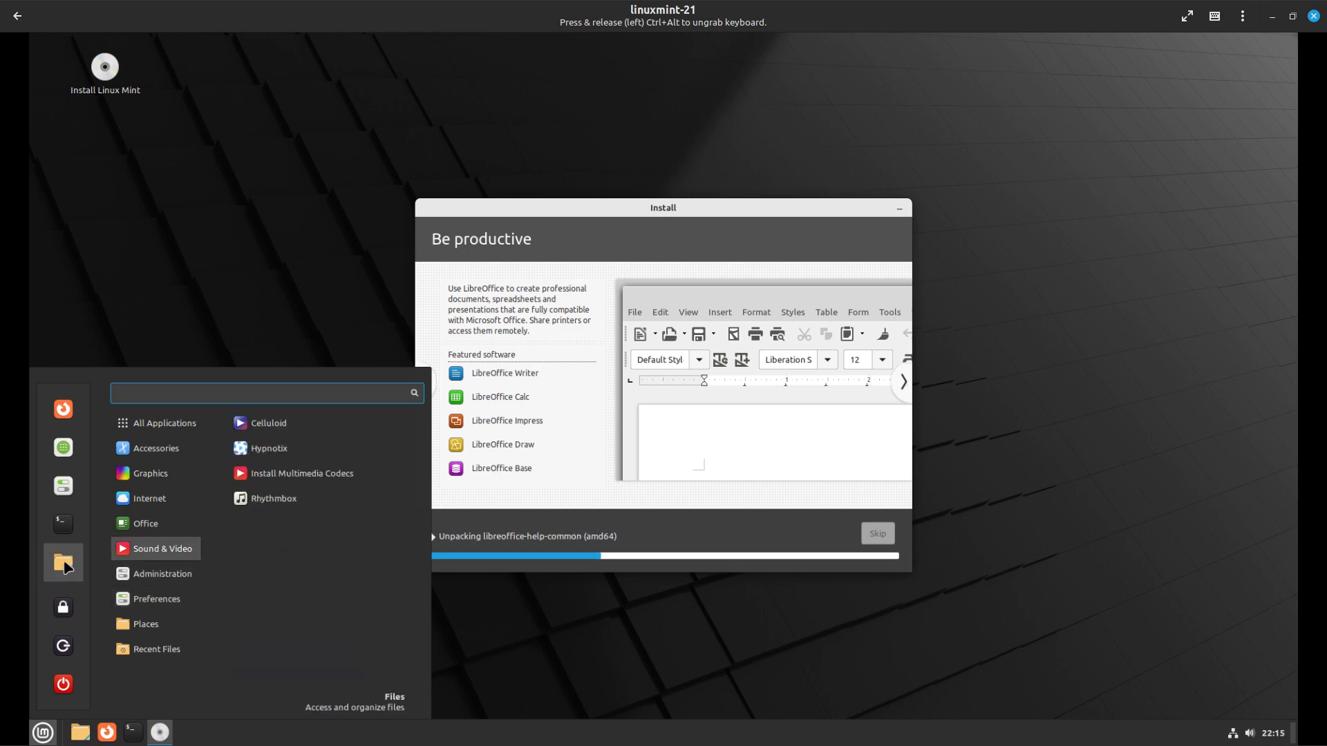
click(64, 561)
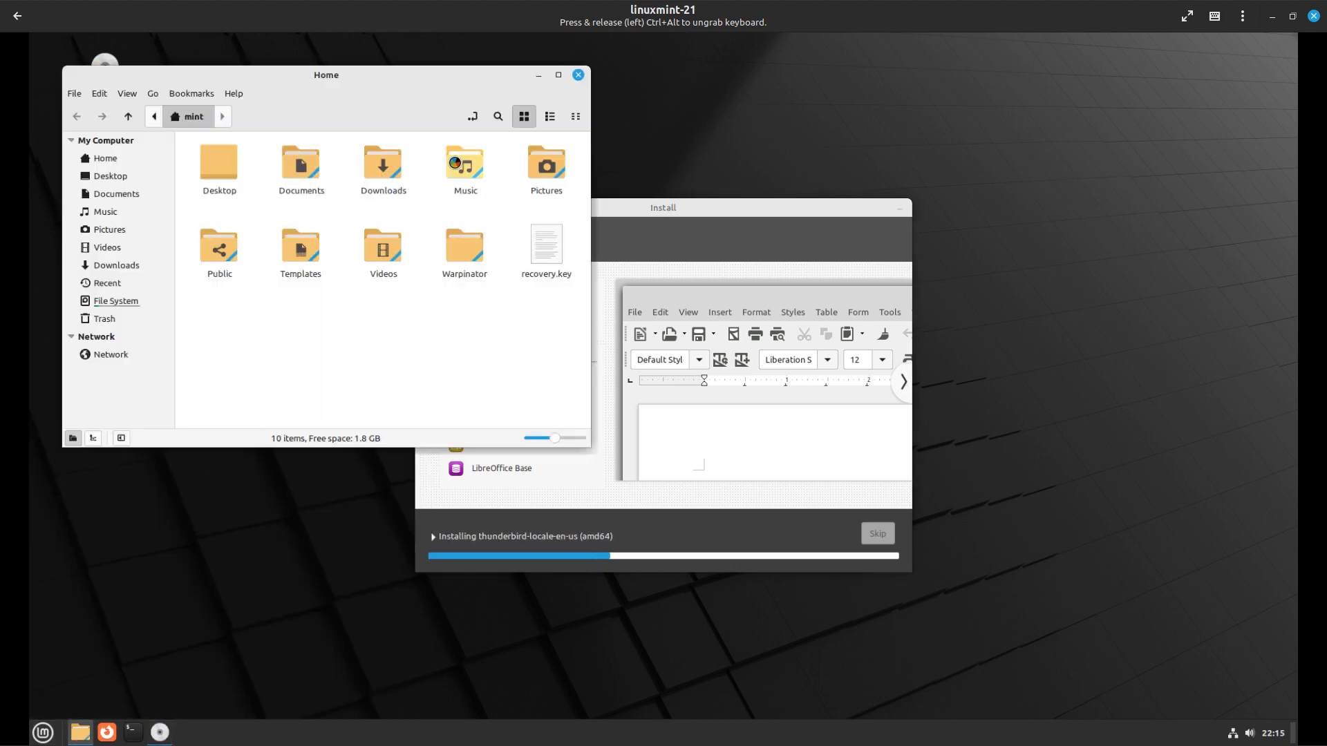
click(234, 90)
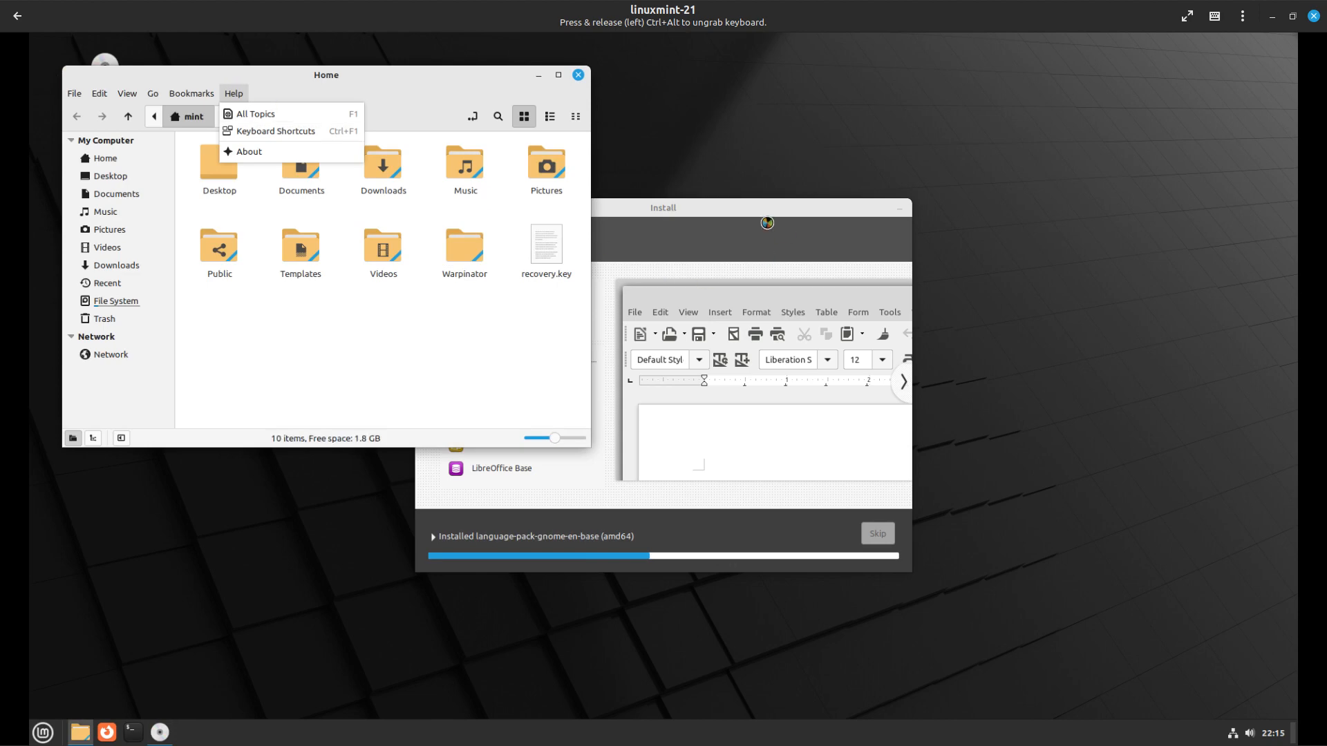
click(234, 152)
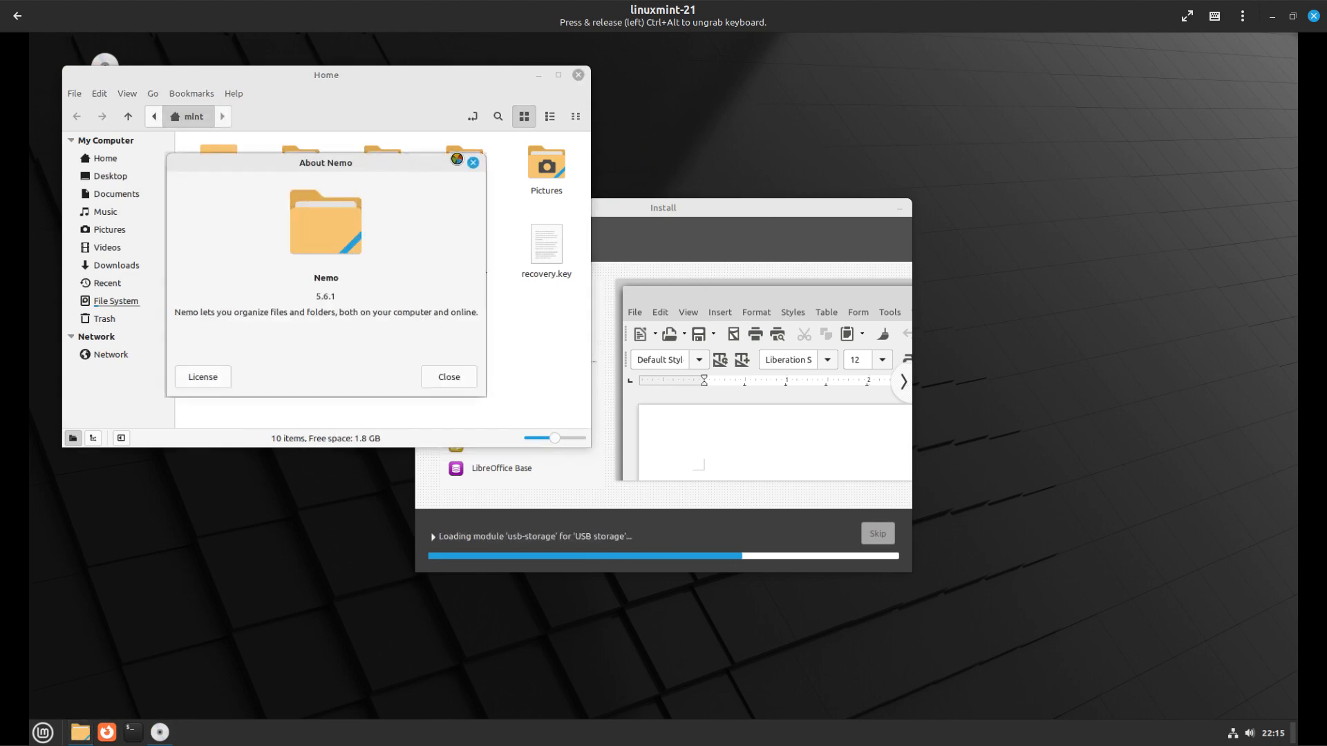
click(474, 159)
click(577, 75)
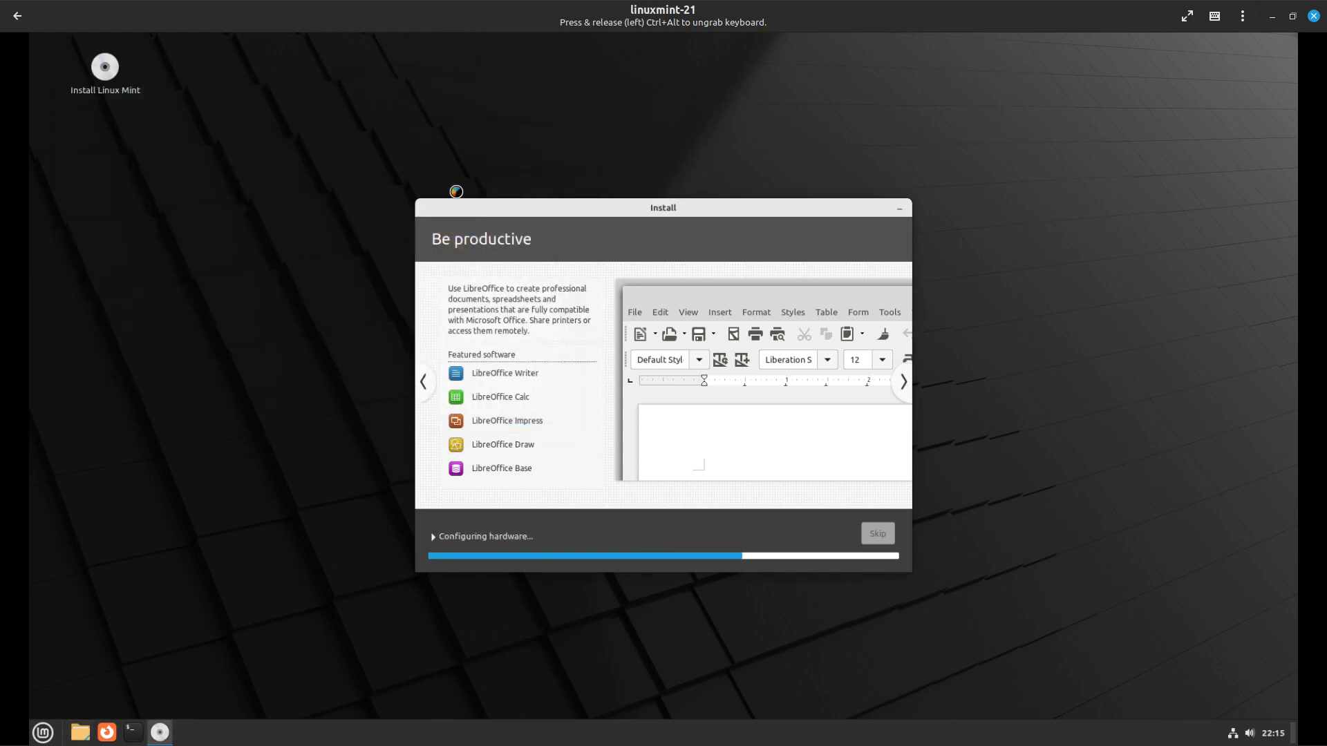
Find Timeshift by searching 'ti' in the Mint menu and launch it
click(43, 731)
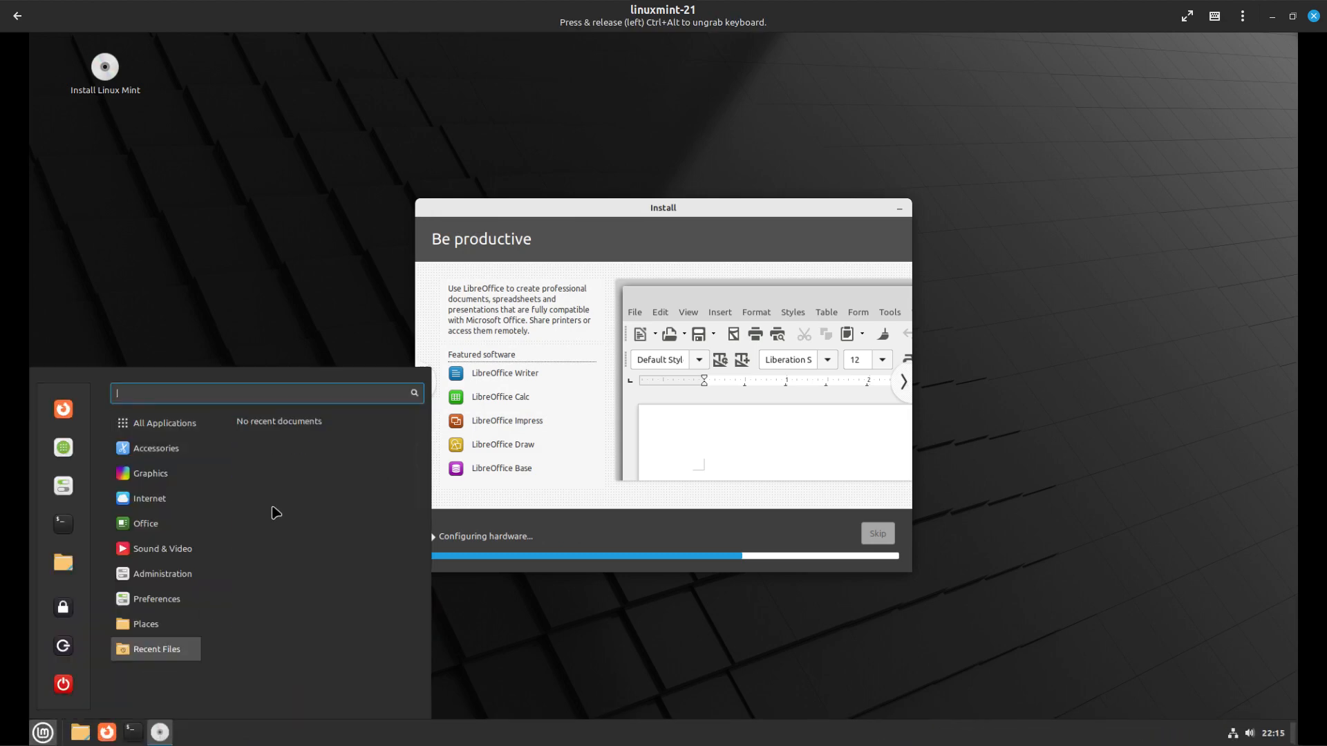
text(ti)
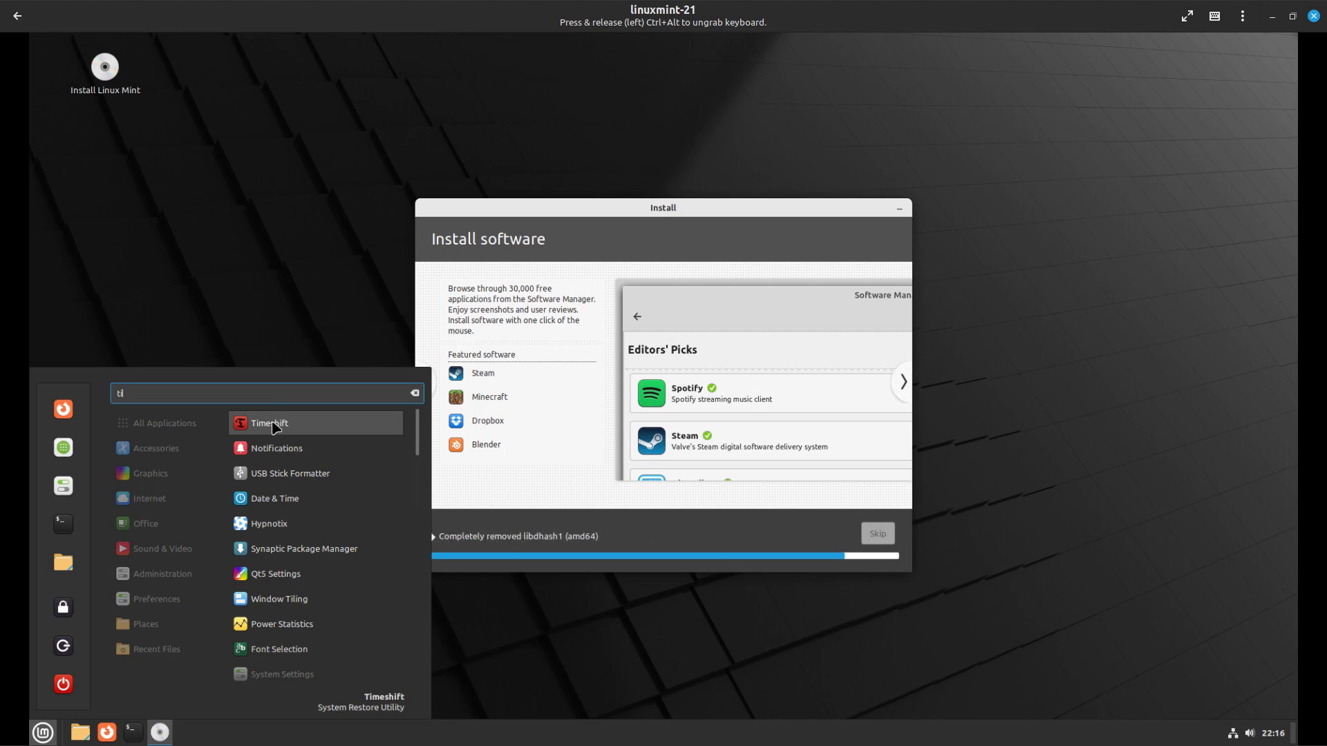
click(270, 423)
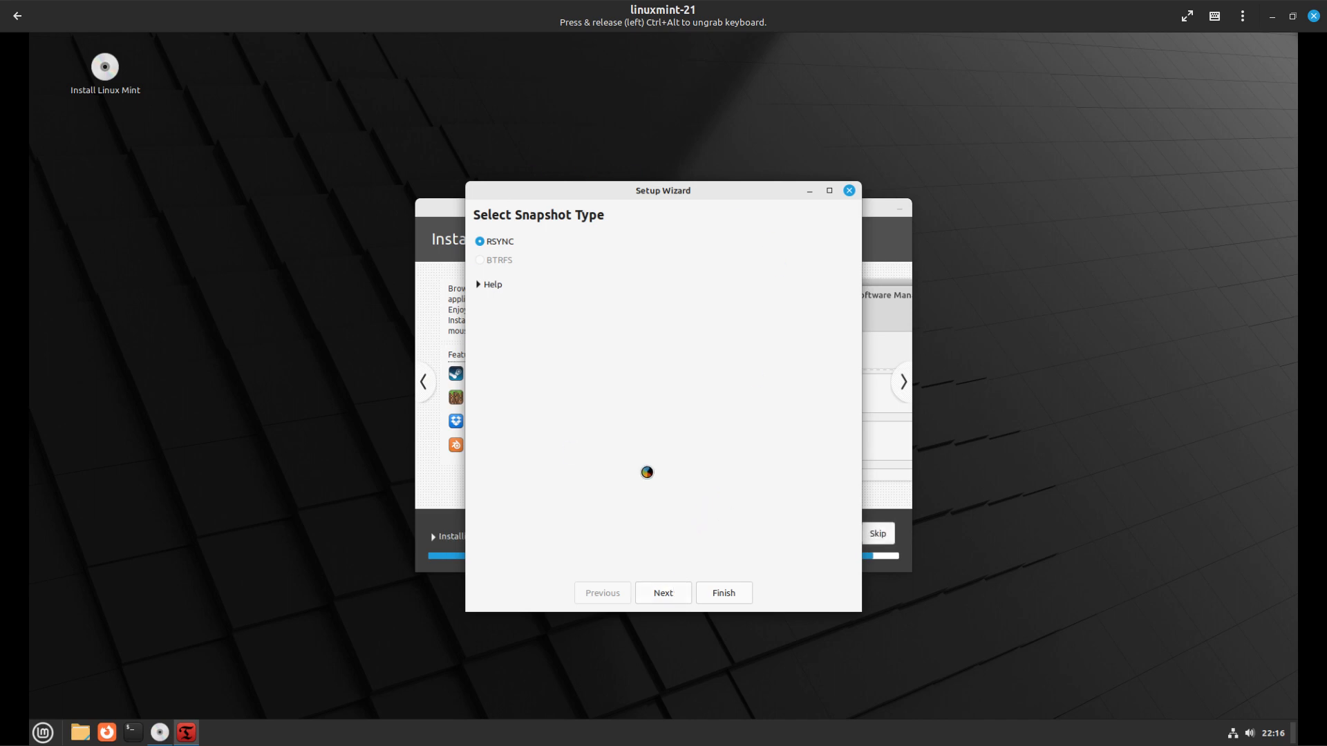
Accept RSYNC as snapshot type and the default snapshot location in Timeshift's wizard
drag(693, 189, 624, 179)
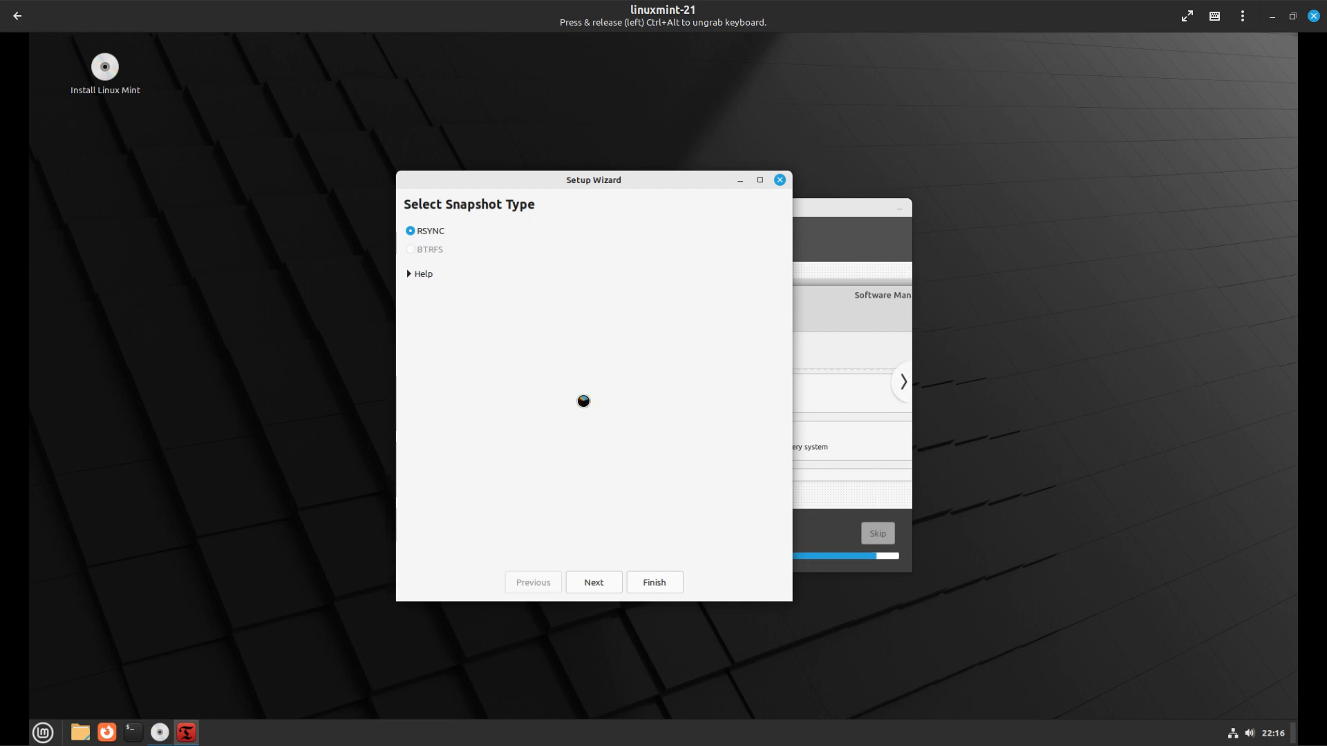
click(604, 581)
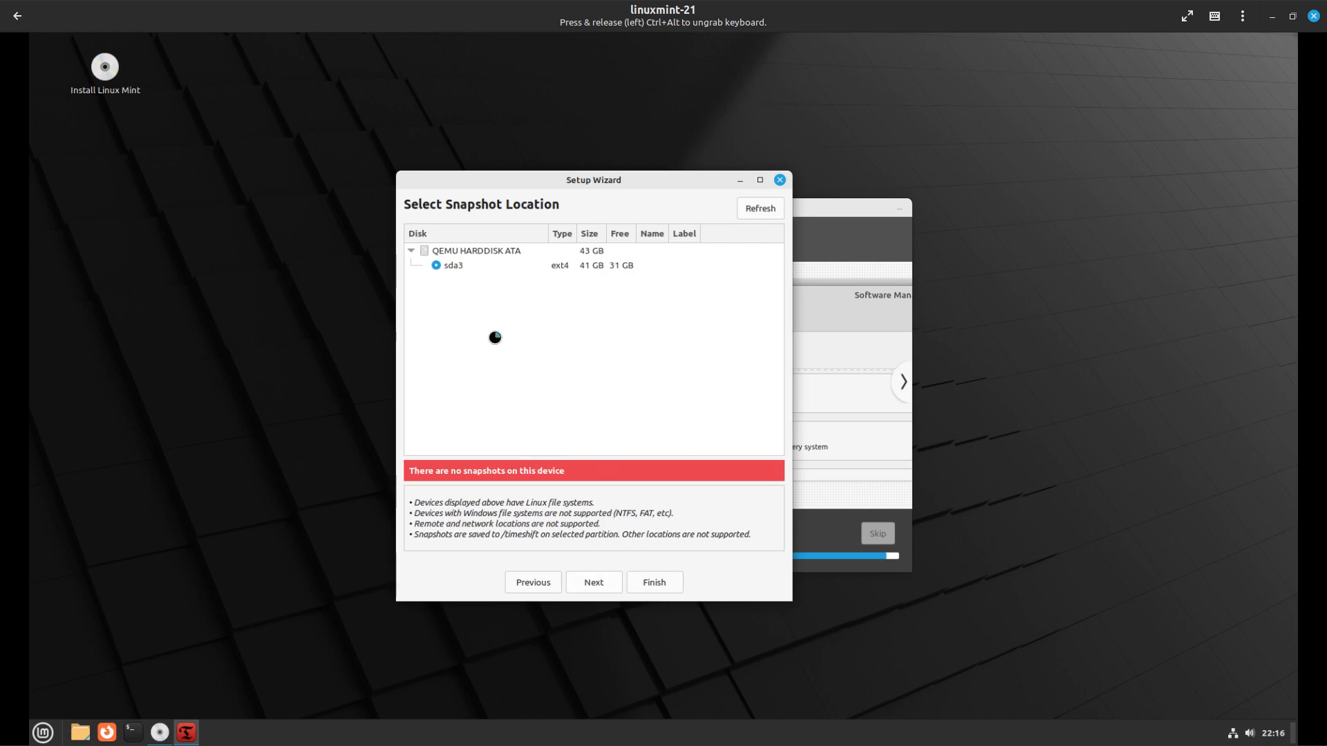
click(594, 582)
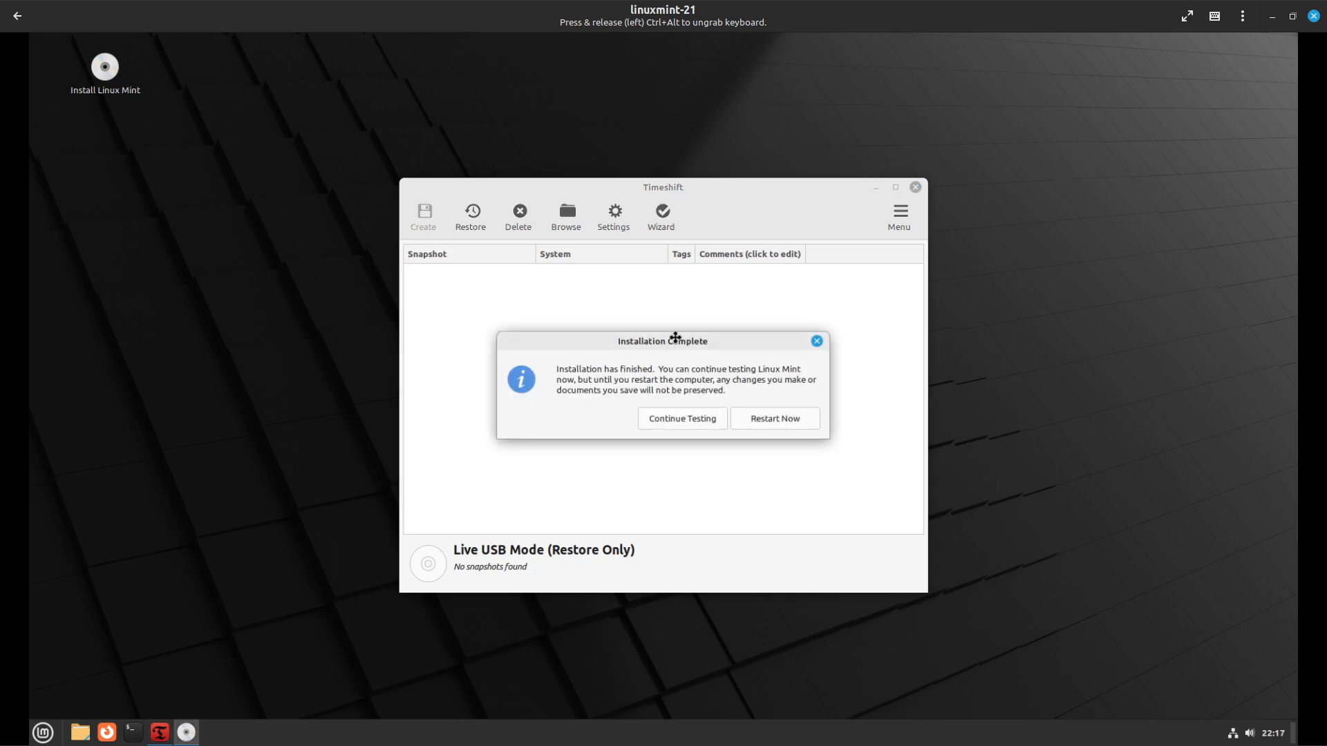
Move the Installation Complete notice to the top-right corner and close Timeshift
drag(676, 337, 995, 61)
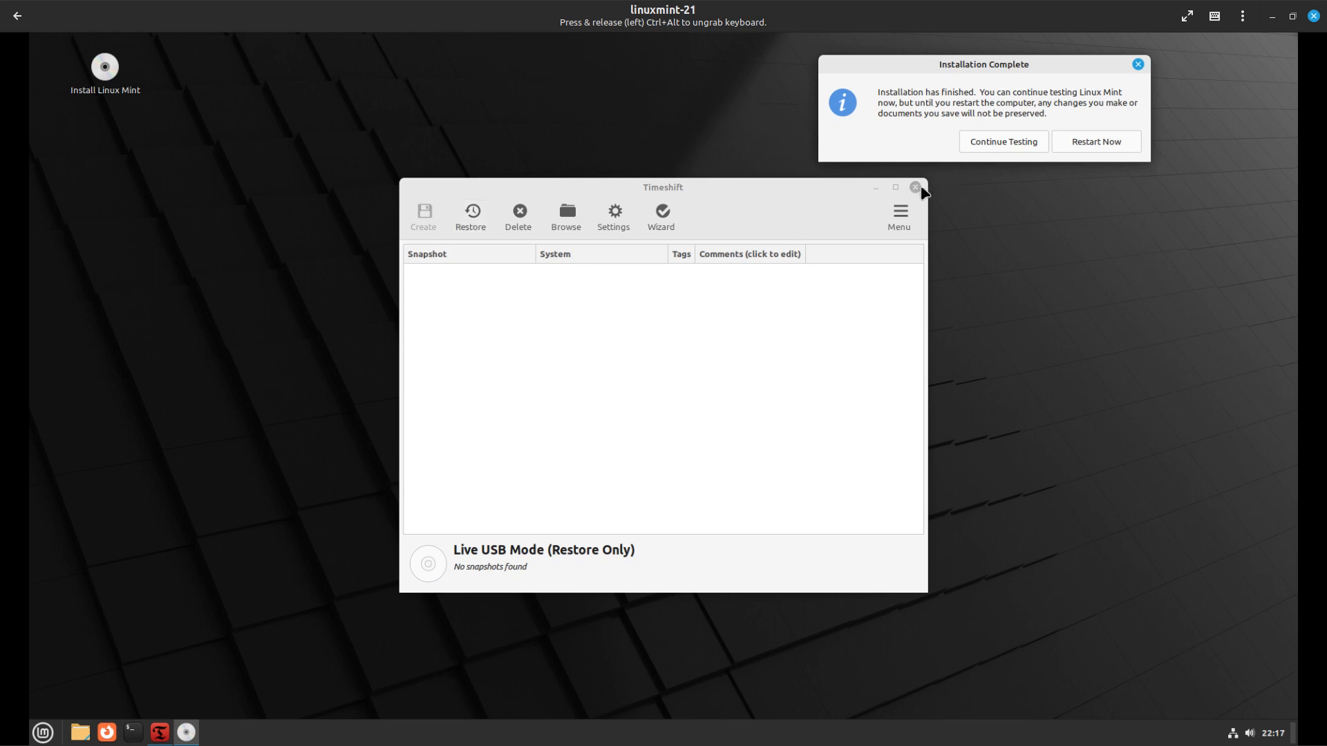
click(915, 187)
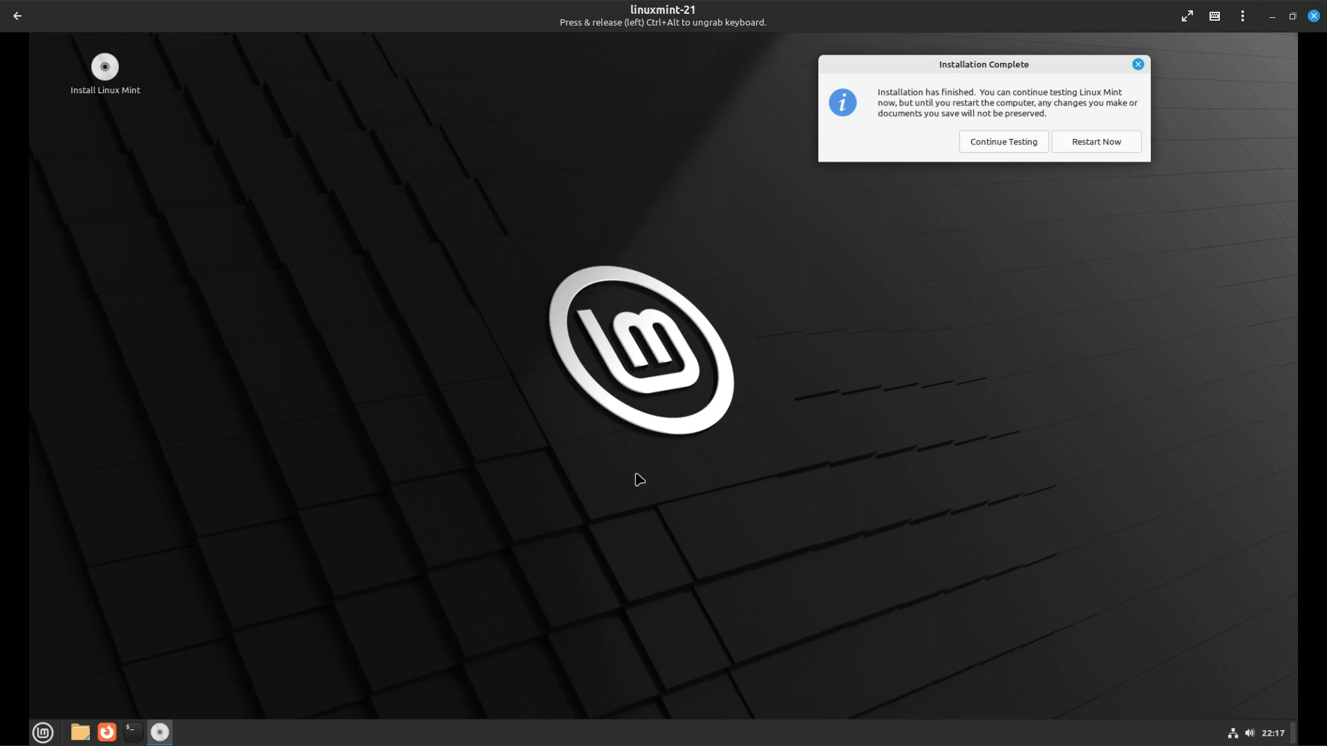
Launch Boot Repair via a 'bo' menu search, decline its update, and open a terminal
click(43, 733)
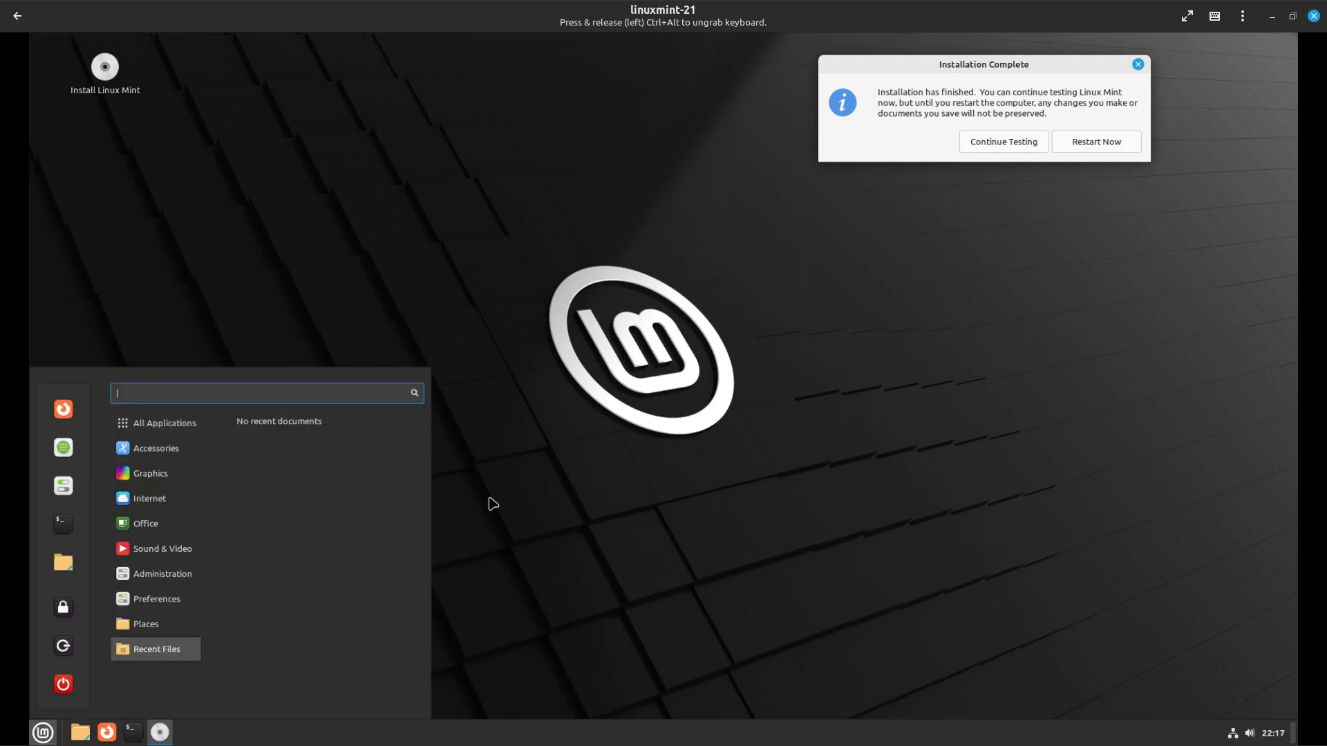
text(b)
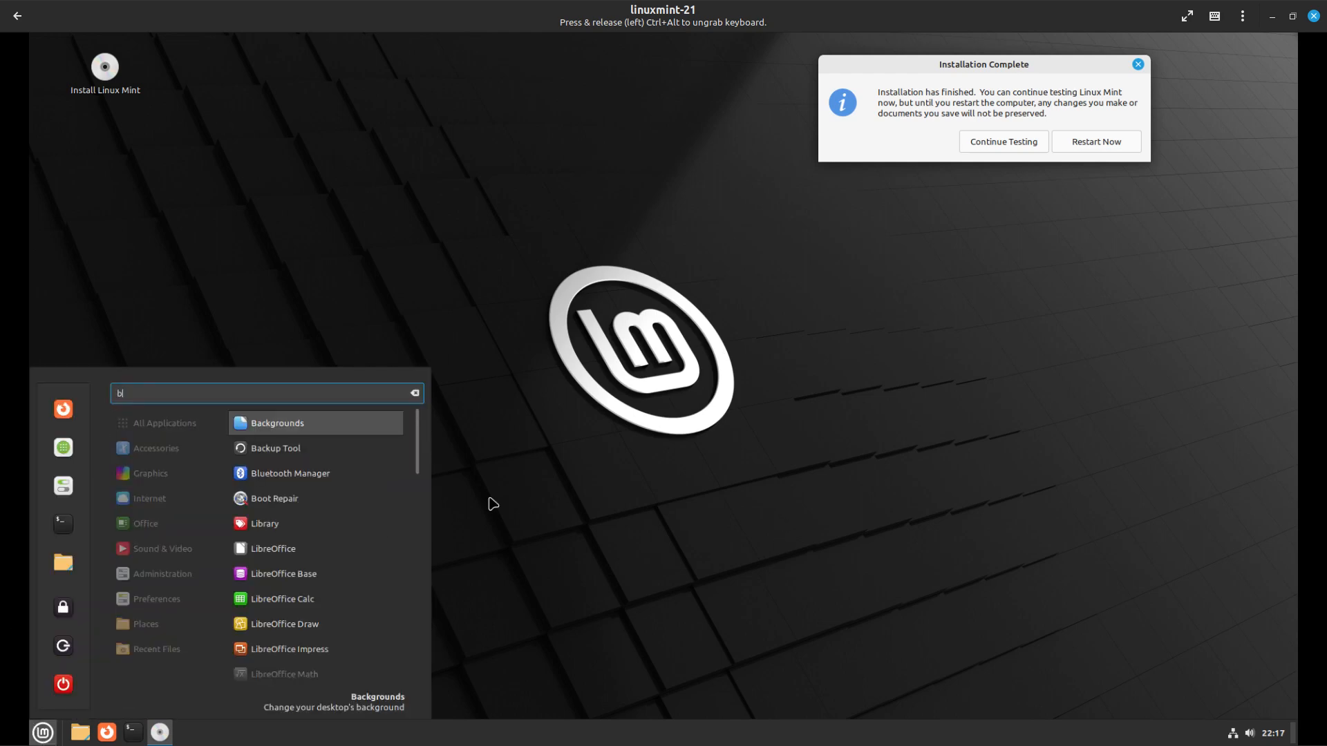
text(o)
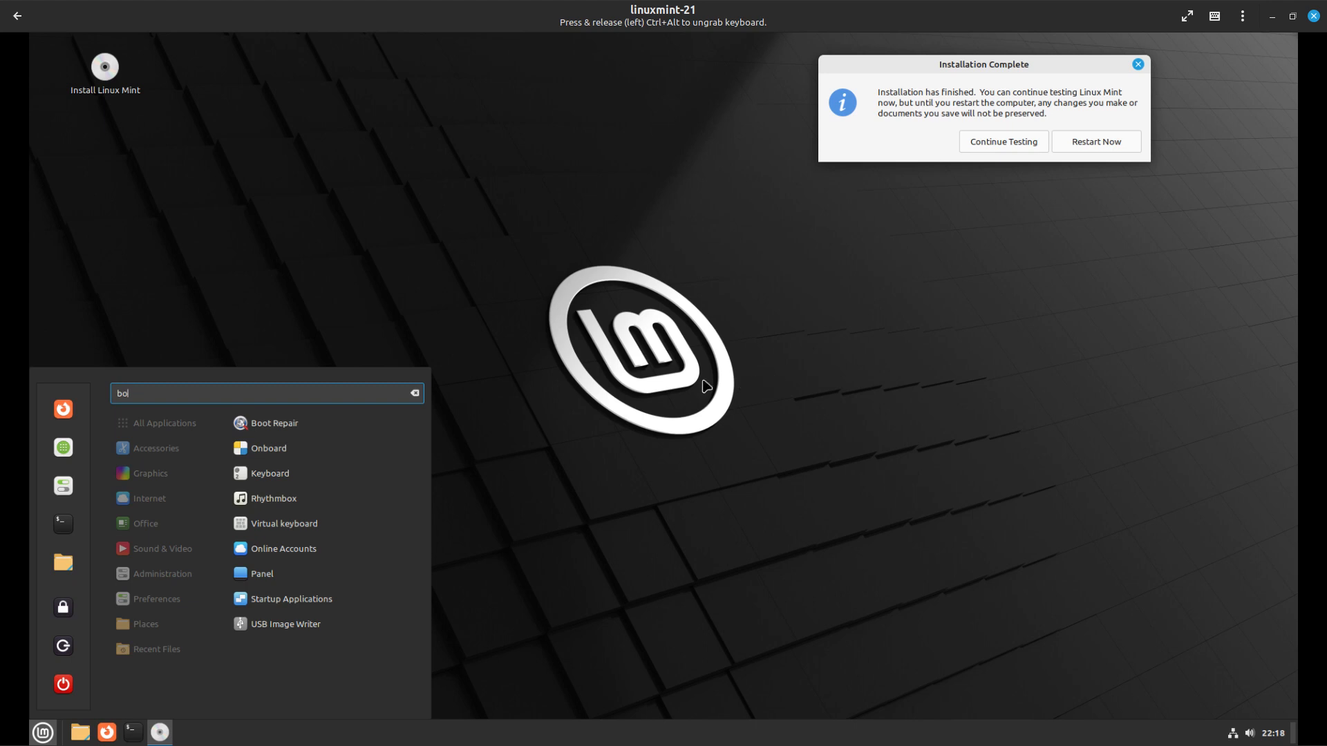
click(296, 426)
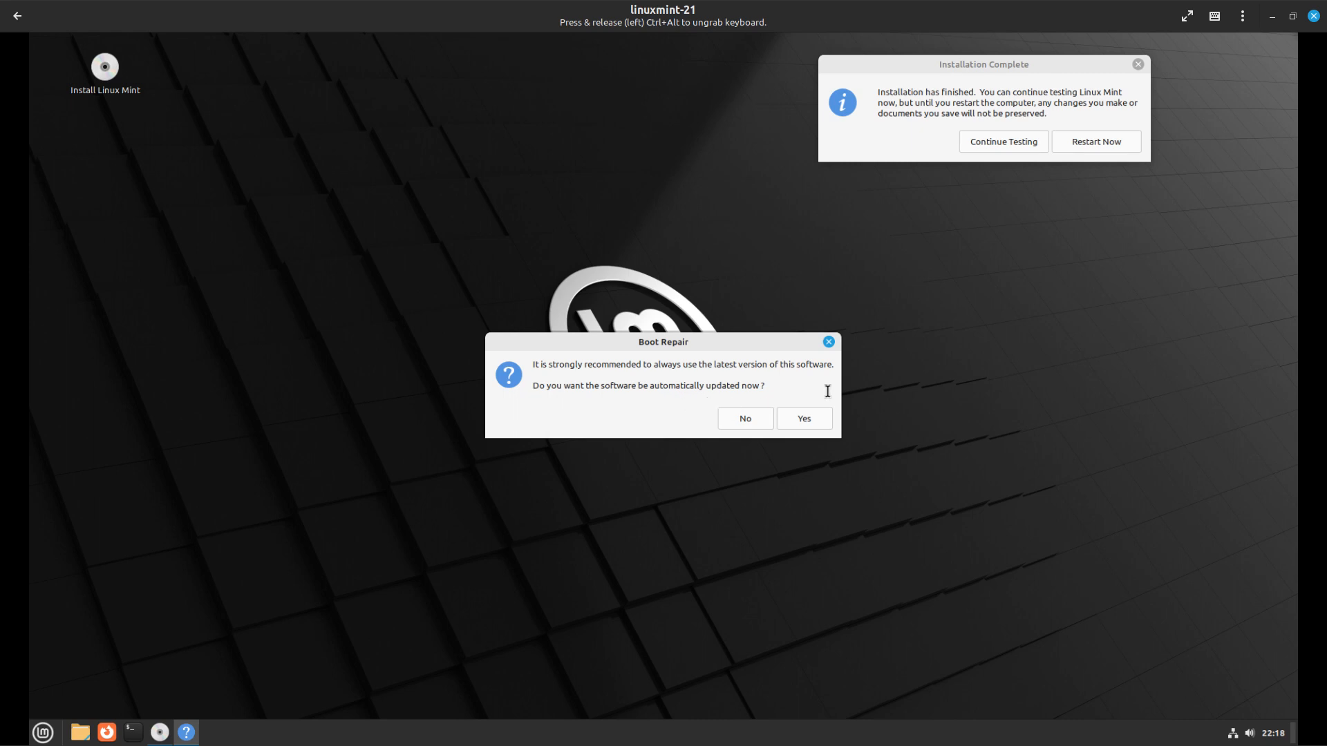
click(745, 419)
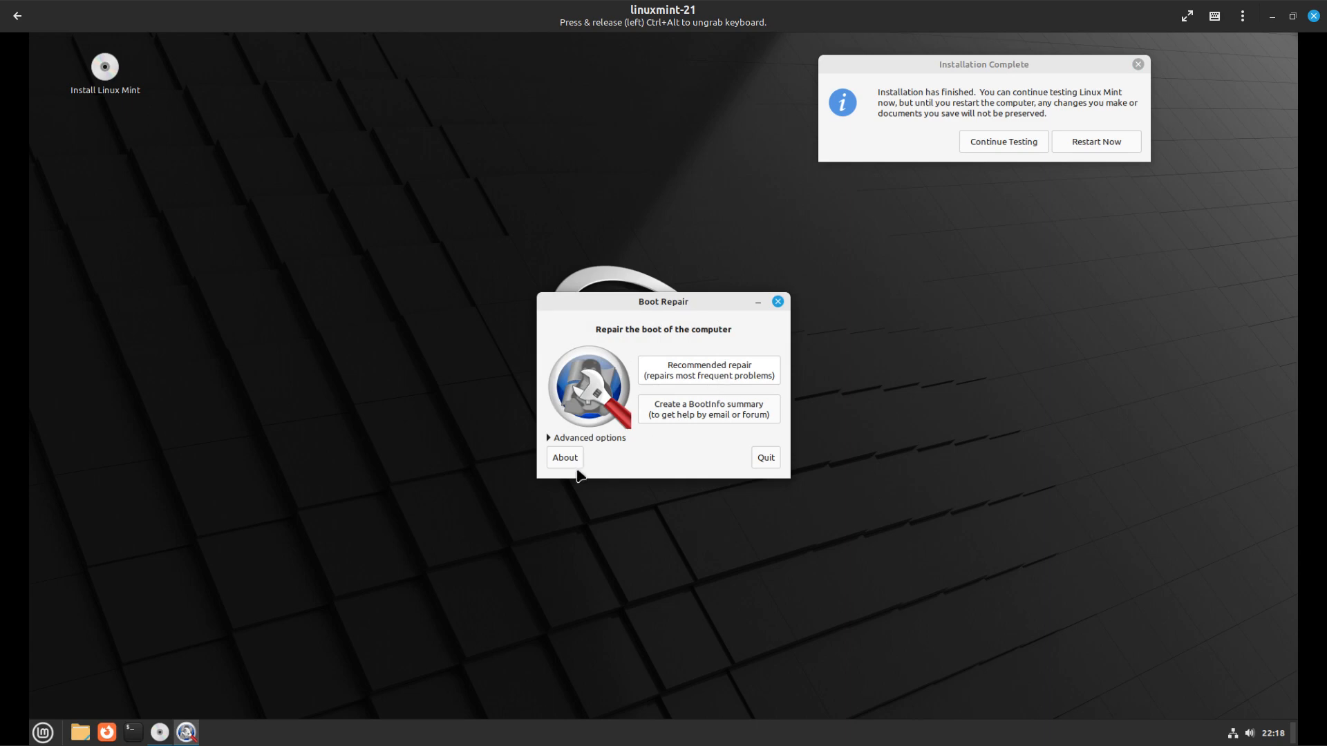
click(133, 732)
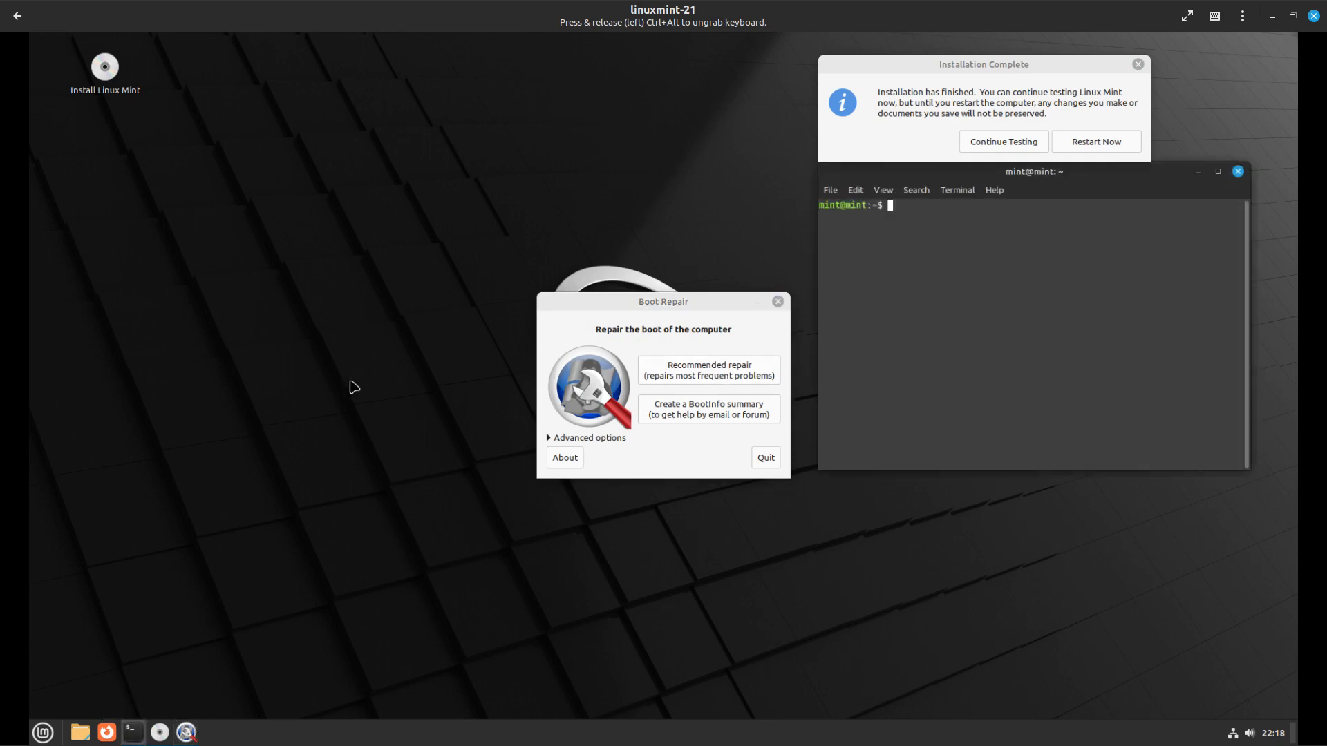
Close the terminal and quit Boot Repair, dismissing its operation-aborted message
drag(1108, 174, 369, 262)
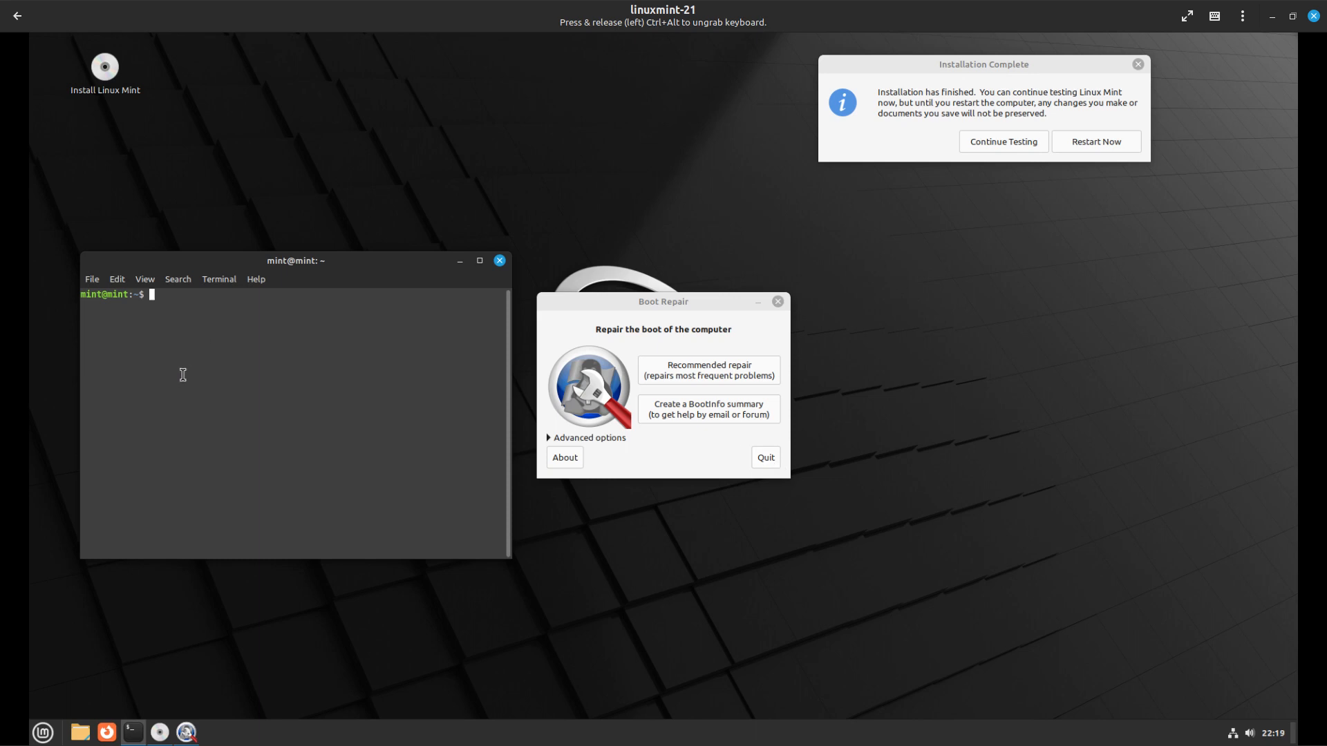
click(500, 261)
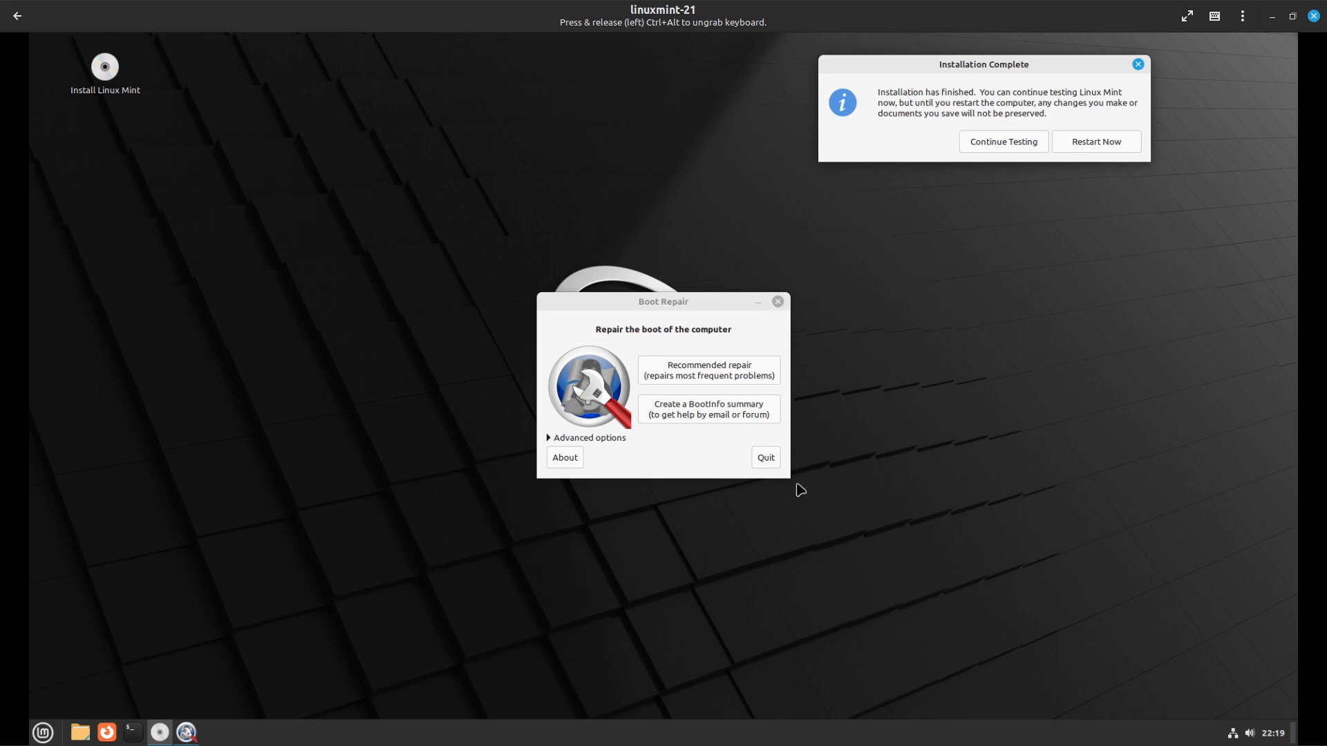
click(766, 459)
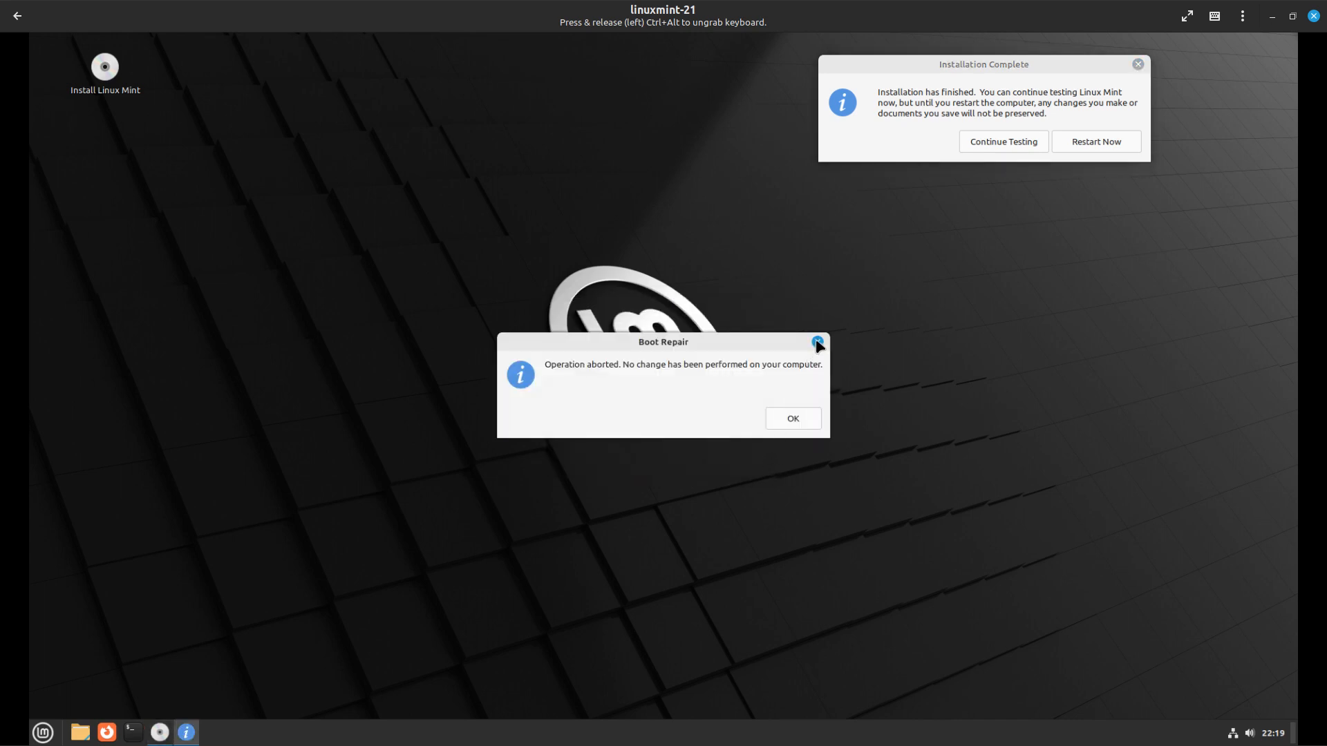
click(818, 342)
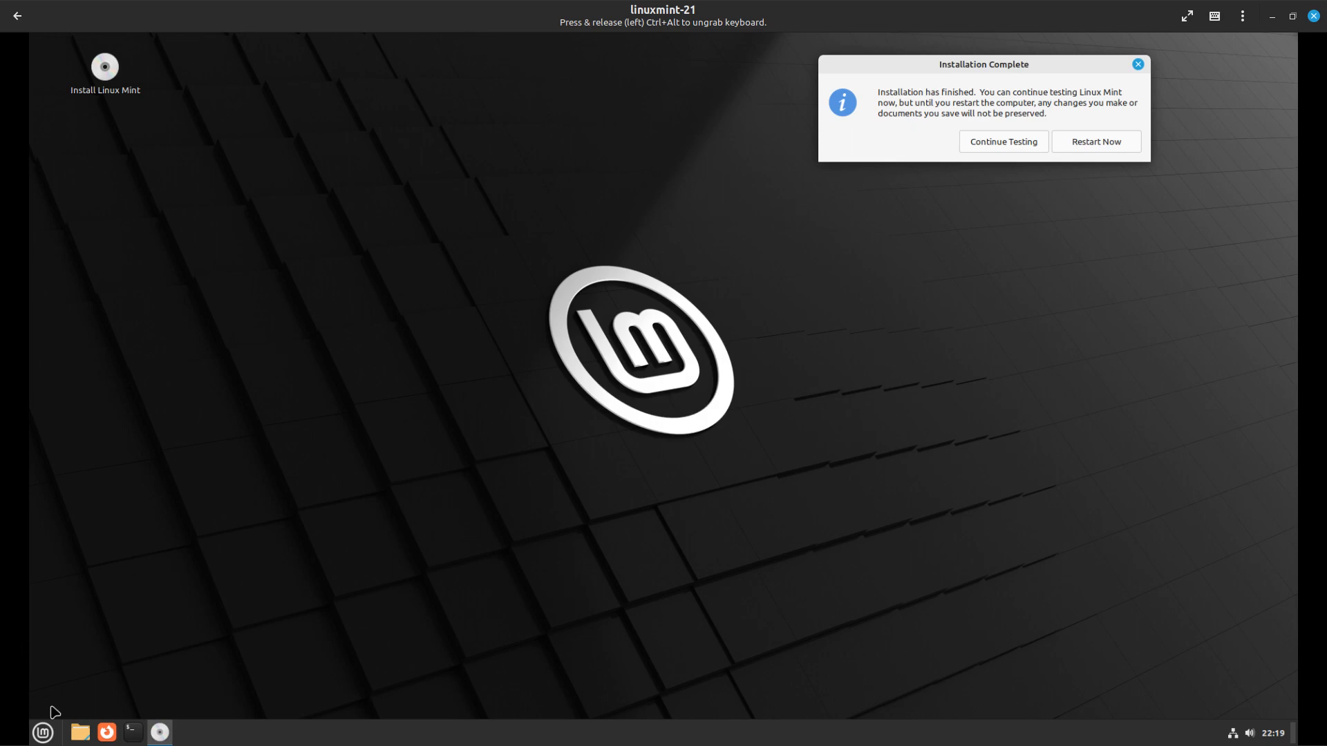
click(43, 736)
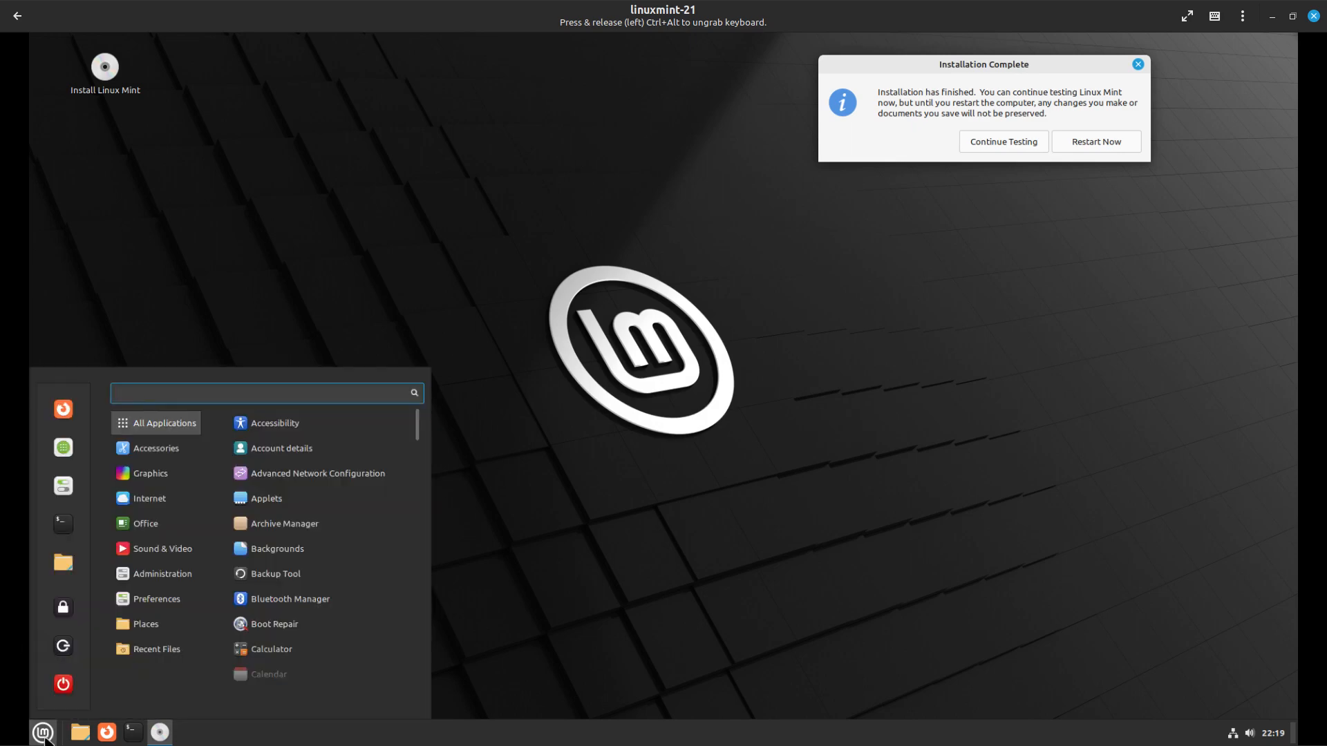
text(di)
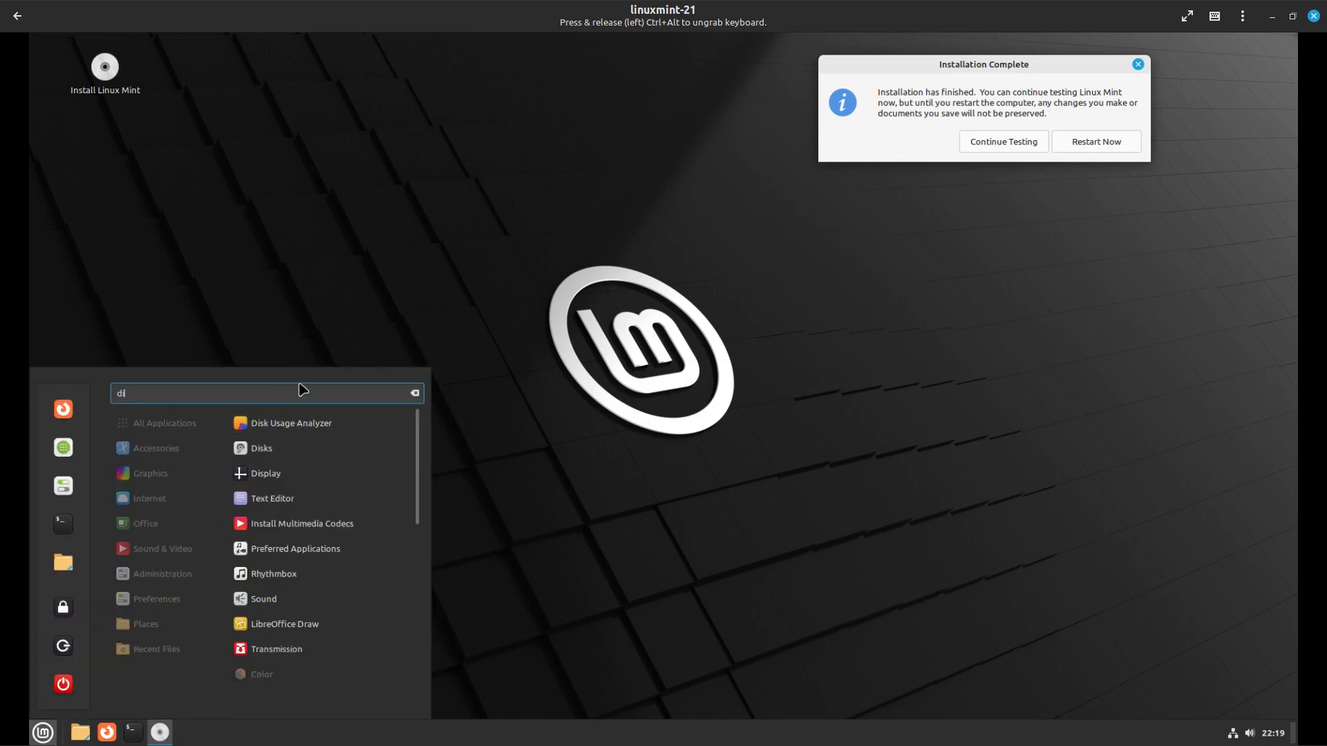
click(284, 452)
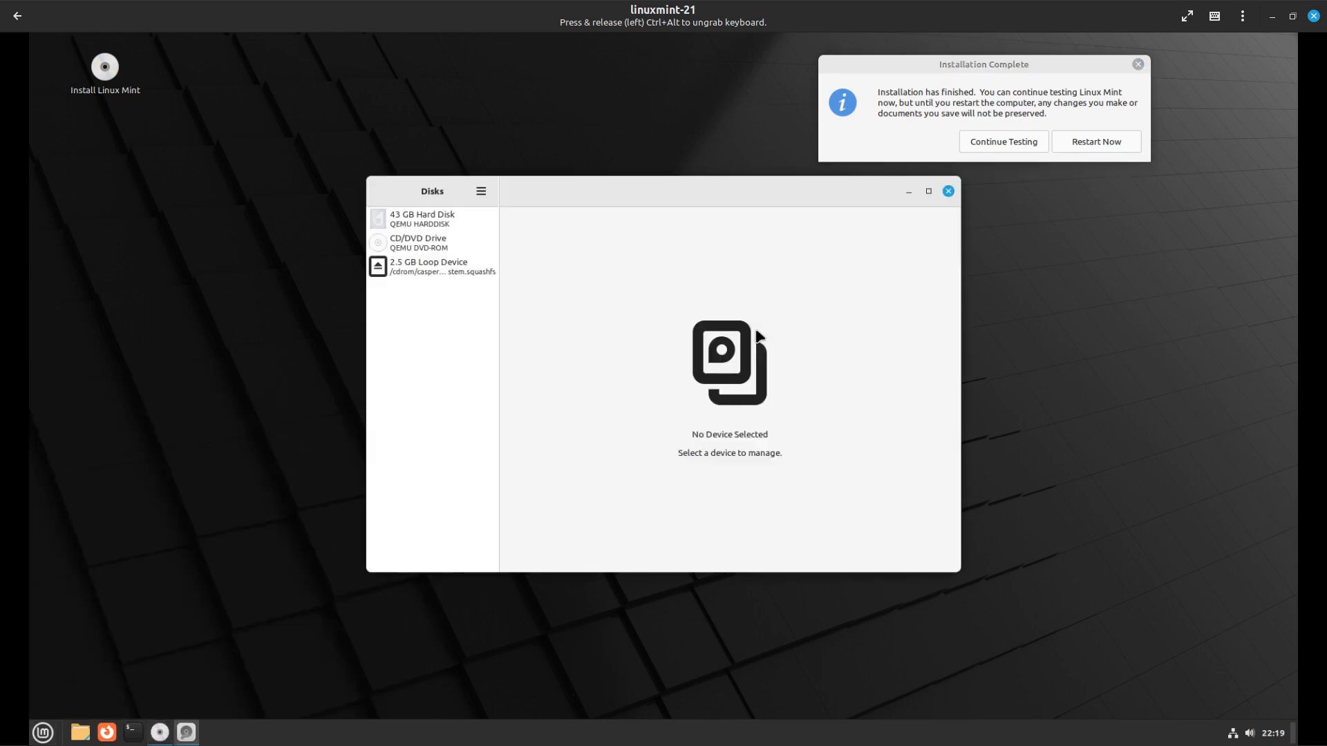
click(481, 192)
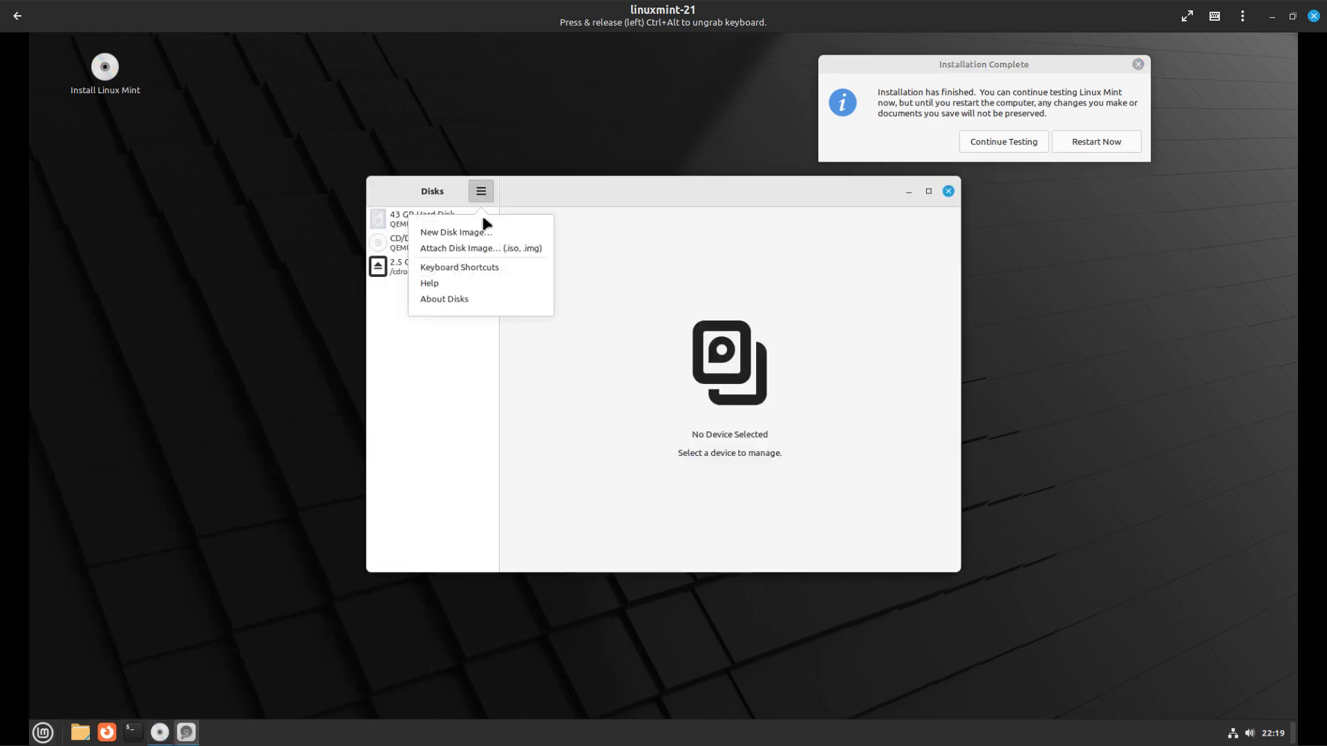
click(503, 302)
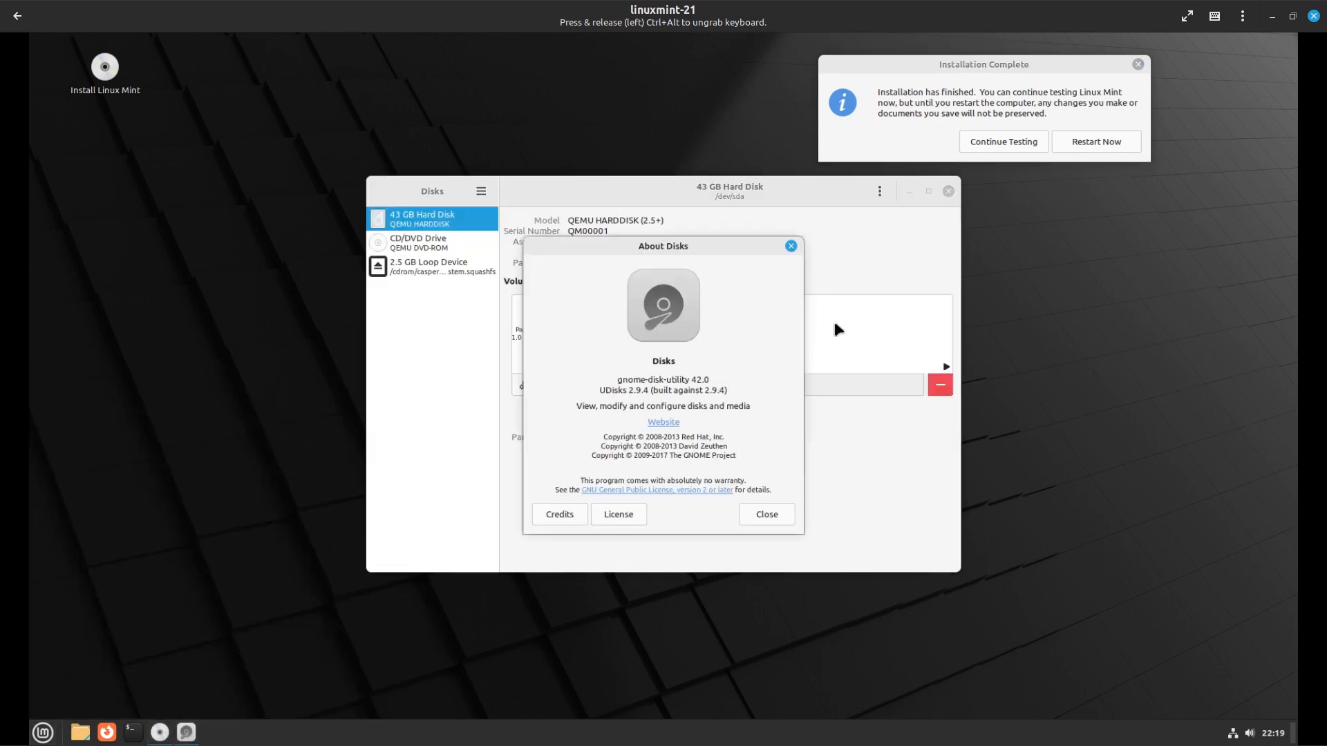
click(792, 247)
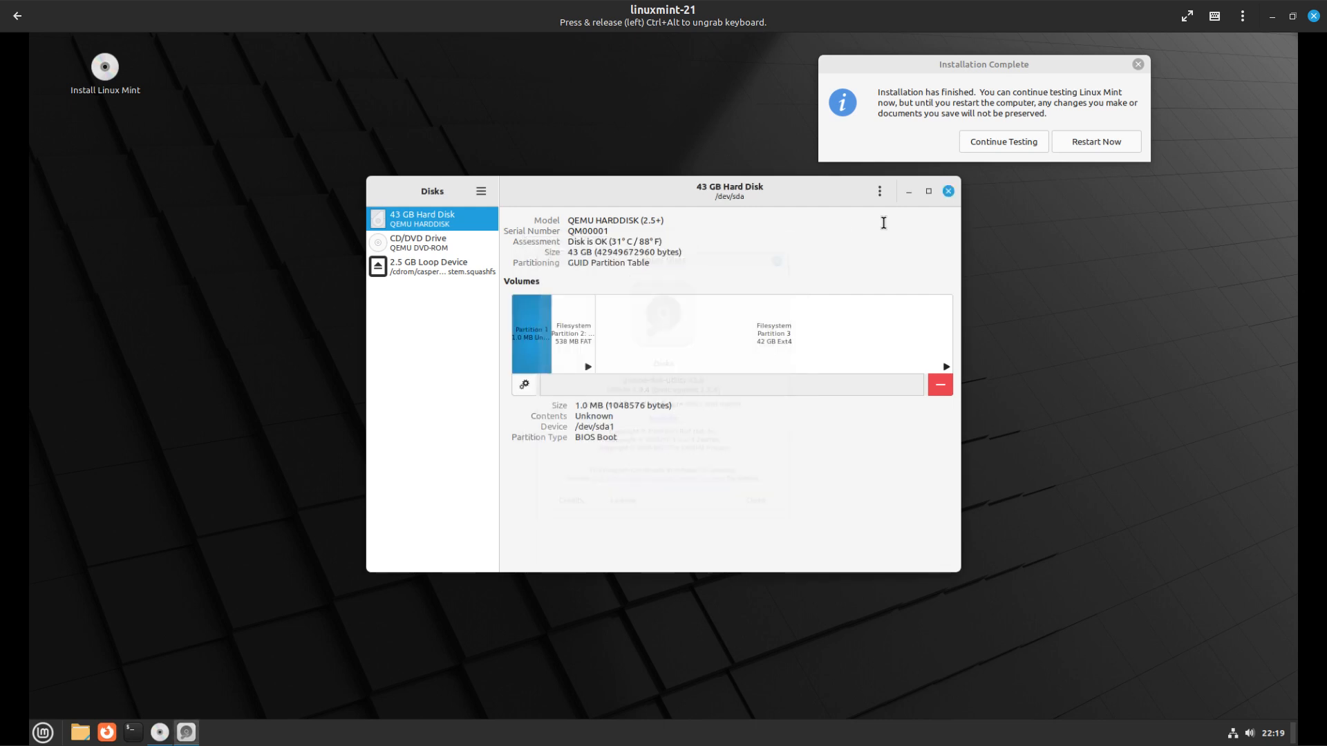
click(949, 192)
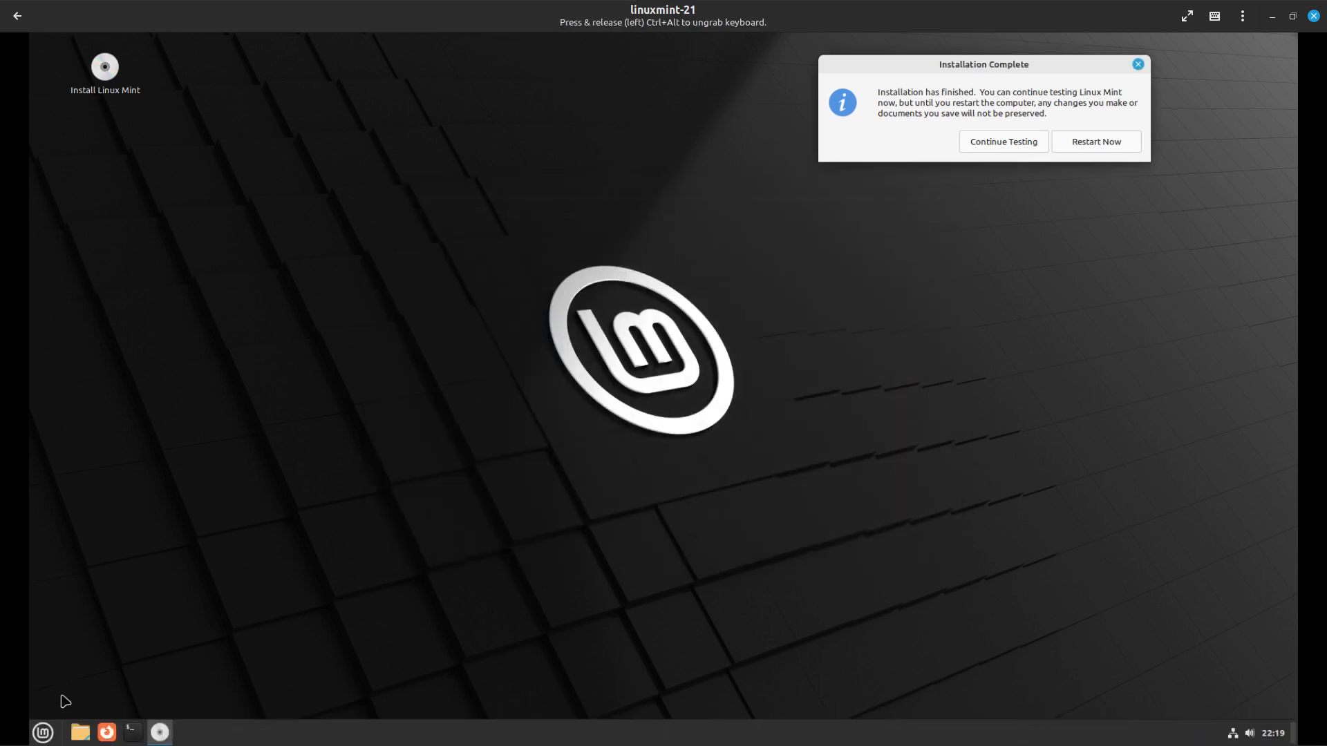
click(43, 732)
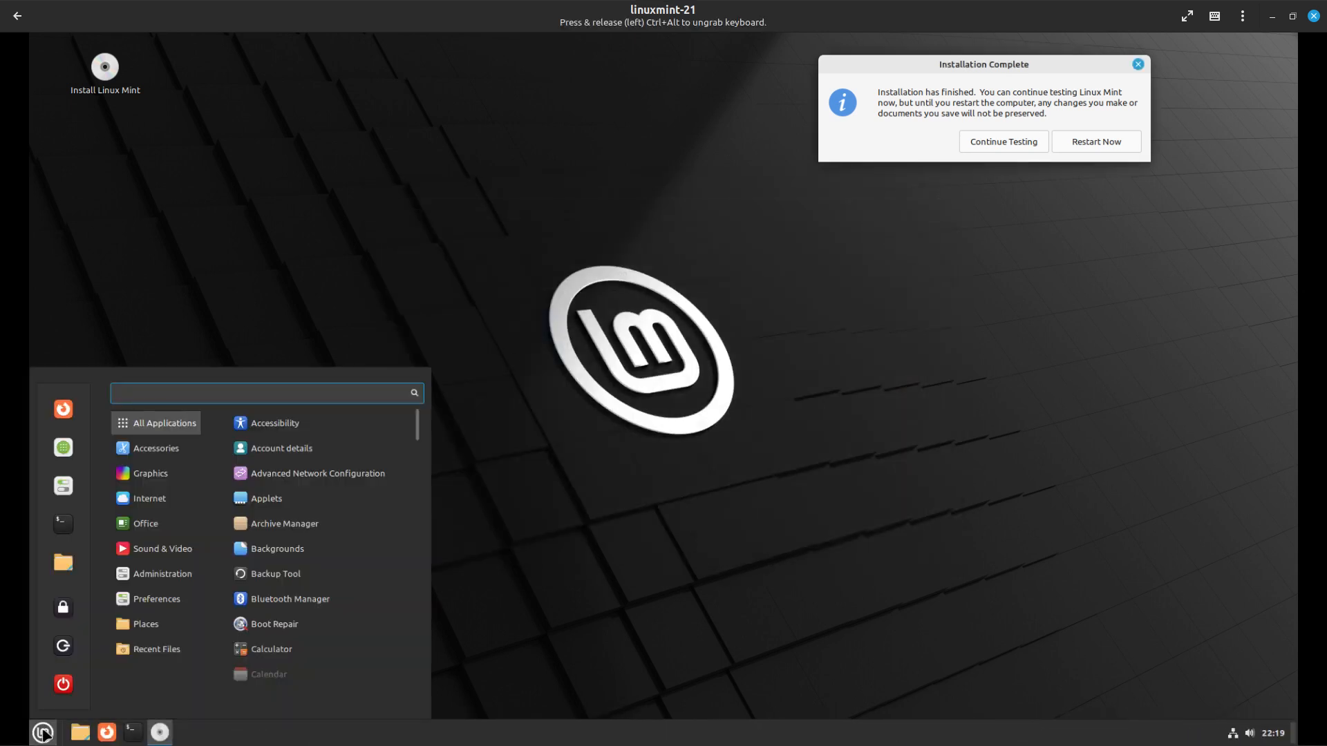
Search the menu for GParted with 'gpl', close it unused, and centre the Installation Complete notice
text(gp)
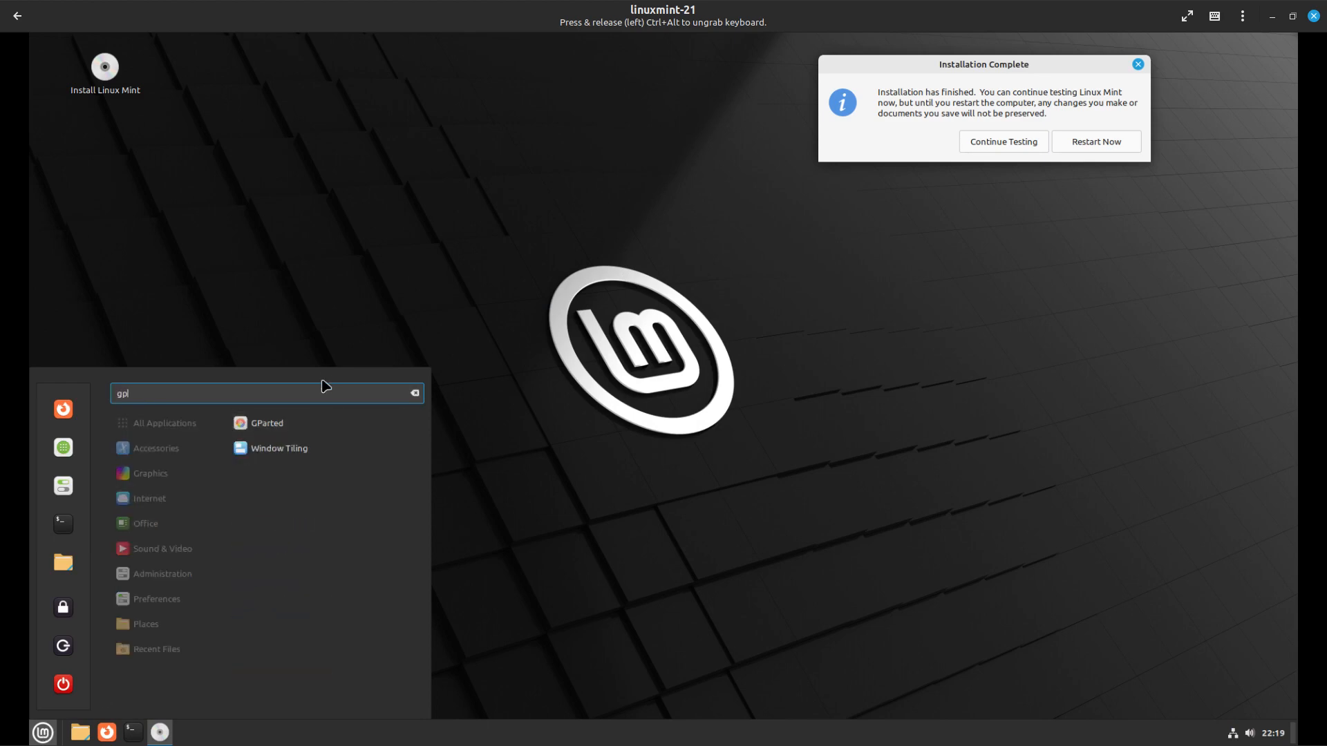
text(l)
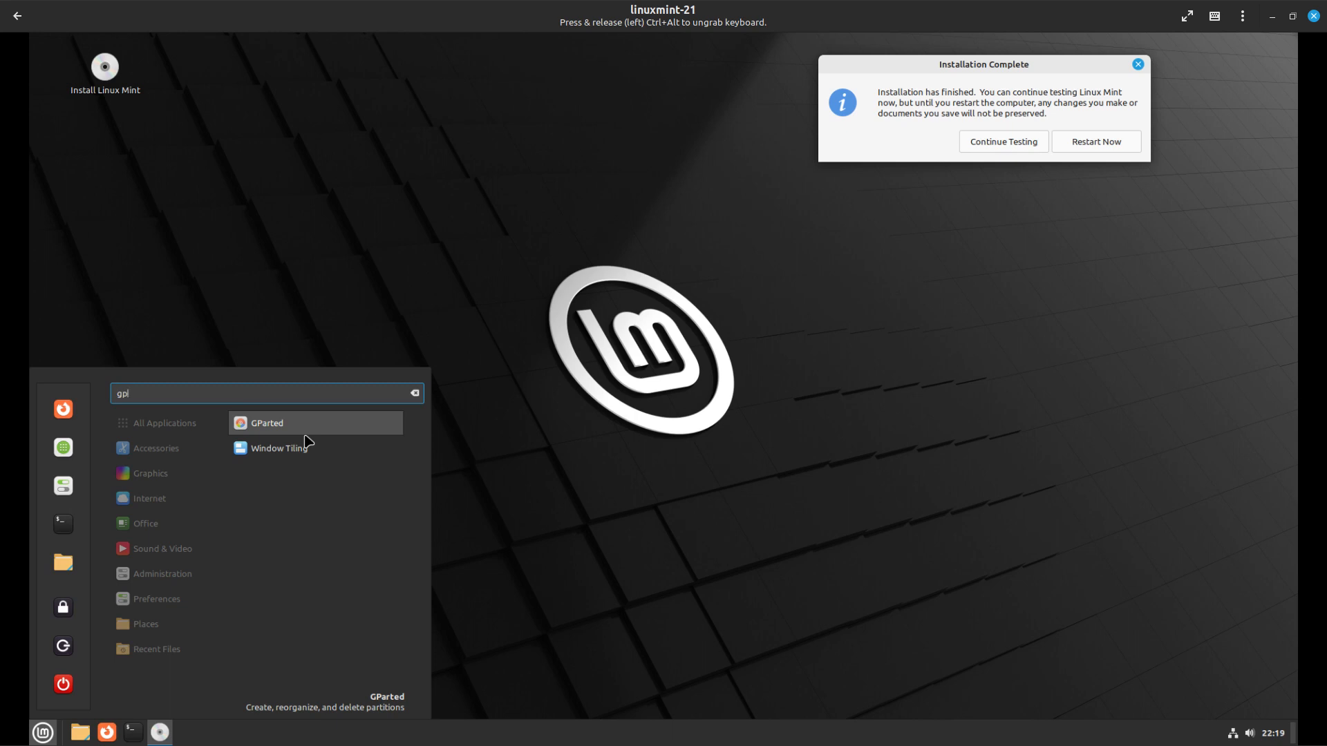
click(527, 452)
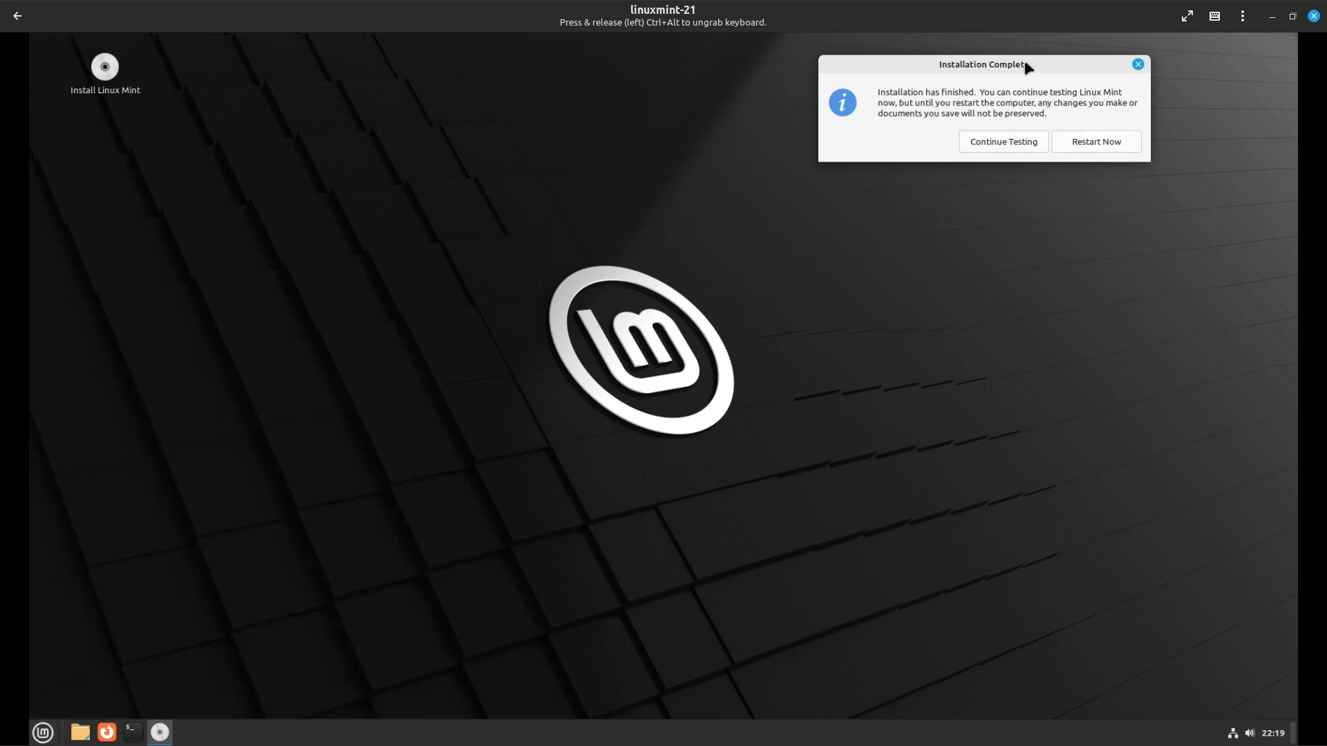
drag(913, 65, 553, 346)
Restart the Mint guest, delete the linuxmint-21 box, close Boxes and launch Firefox
click(734, 423)
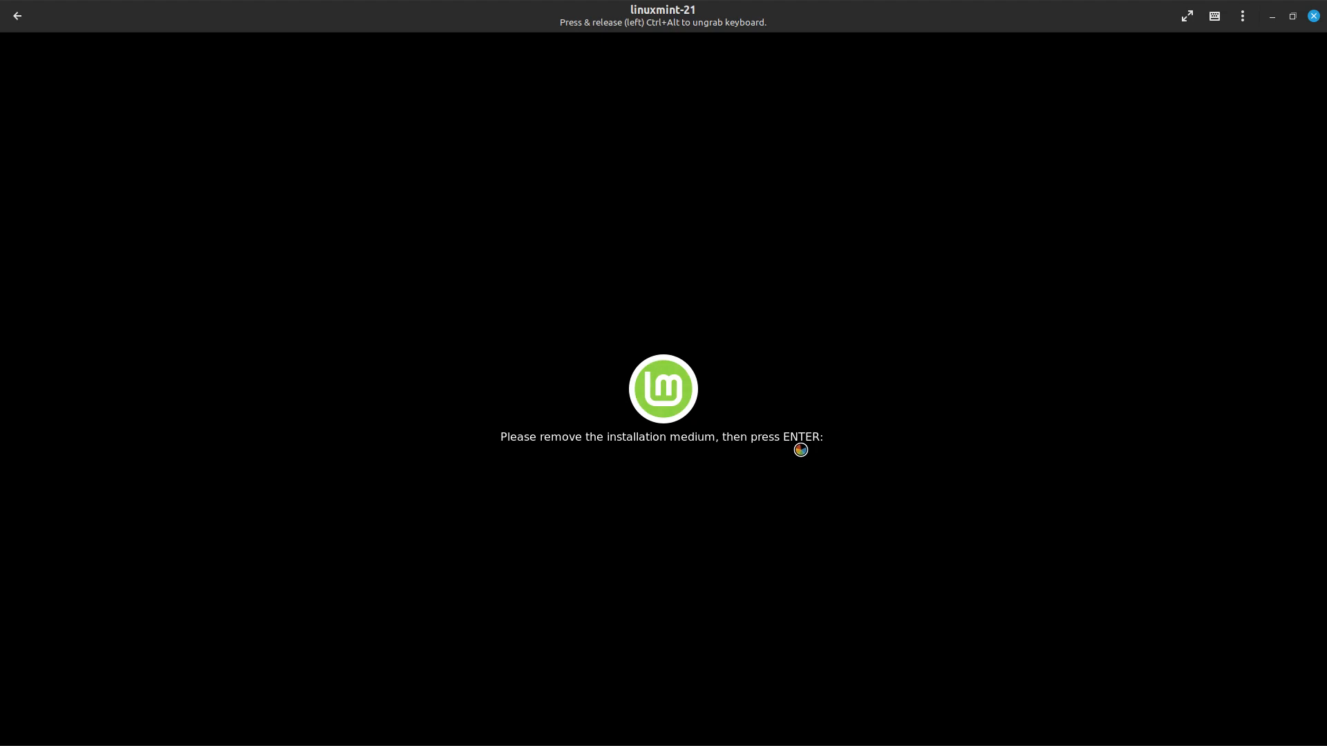
key(Return)
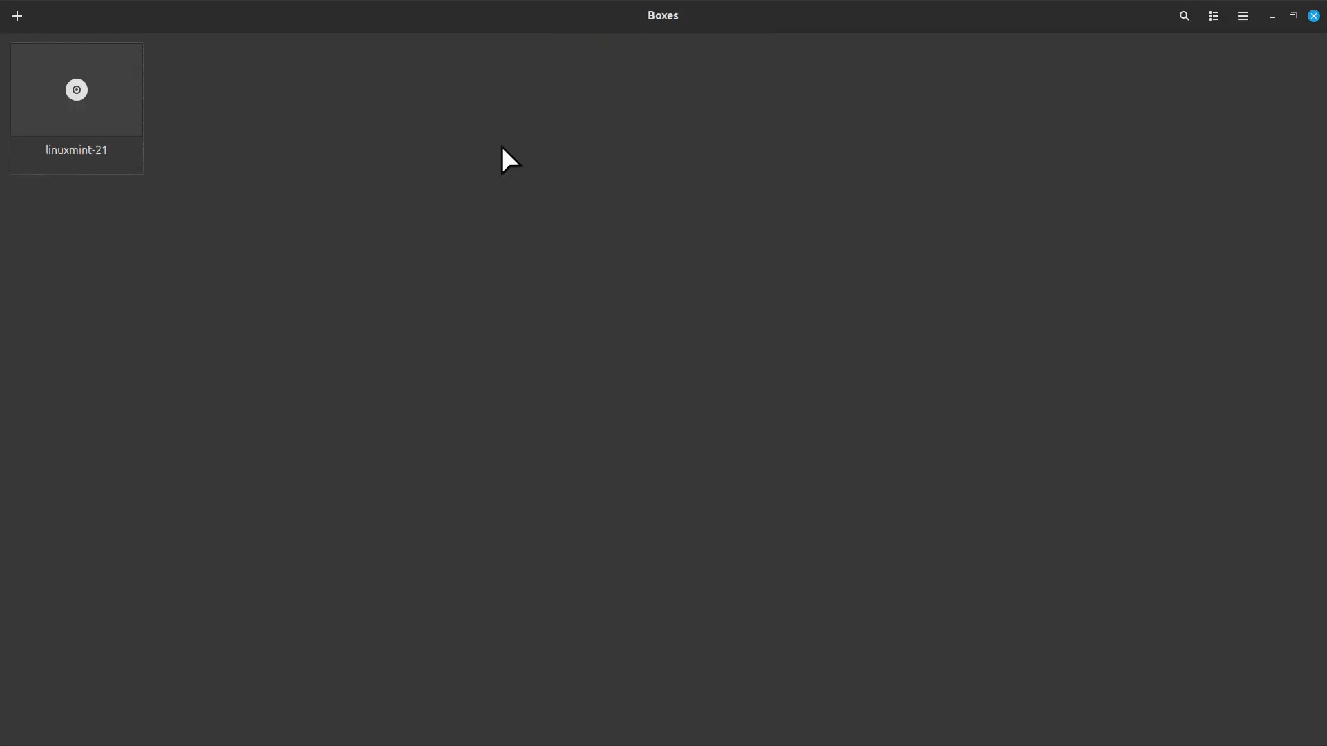
right_click(74, 89)
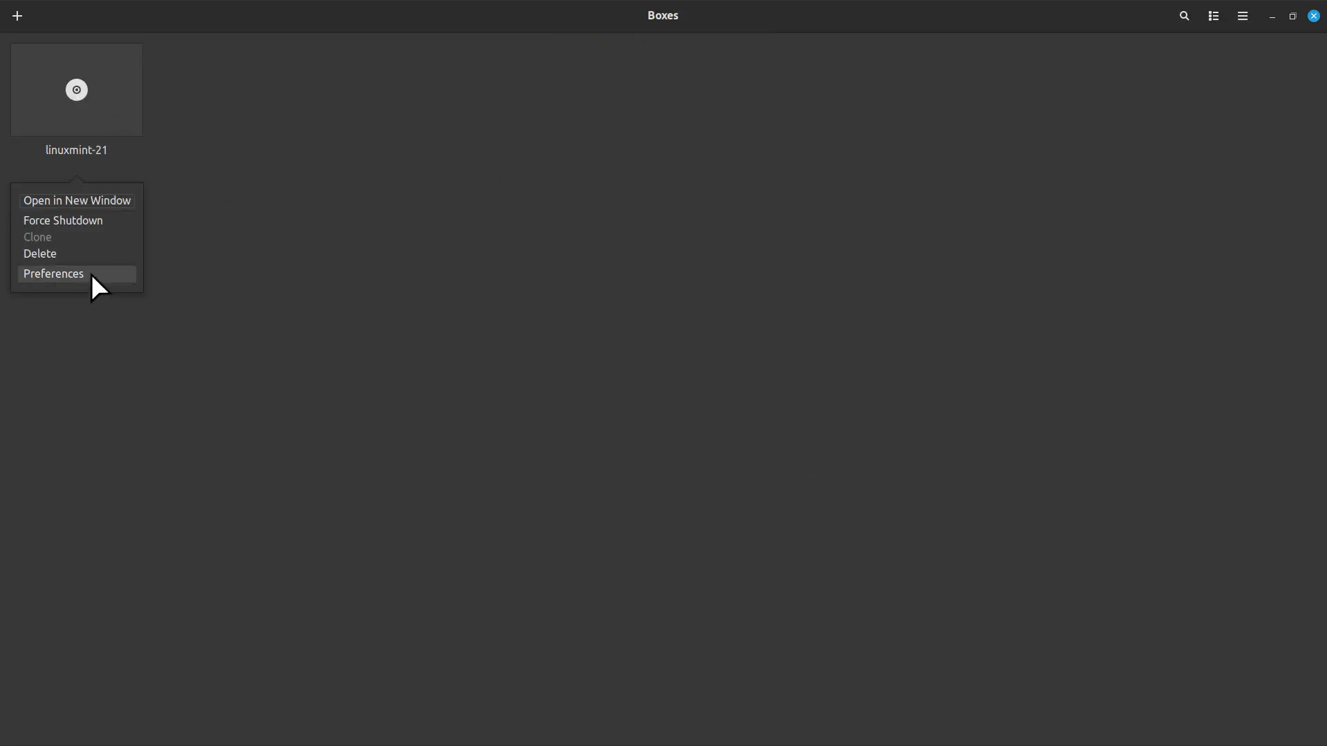
click(78, 254)
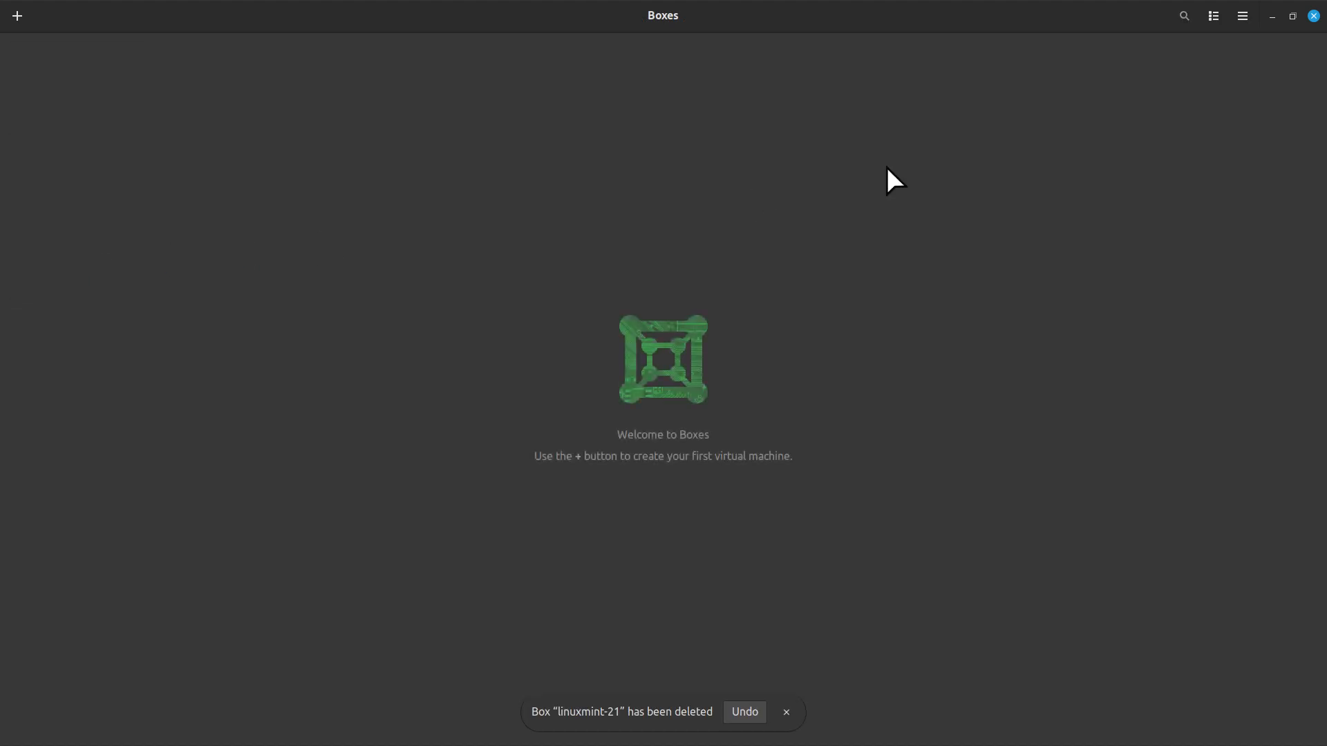
click(1313, 15)
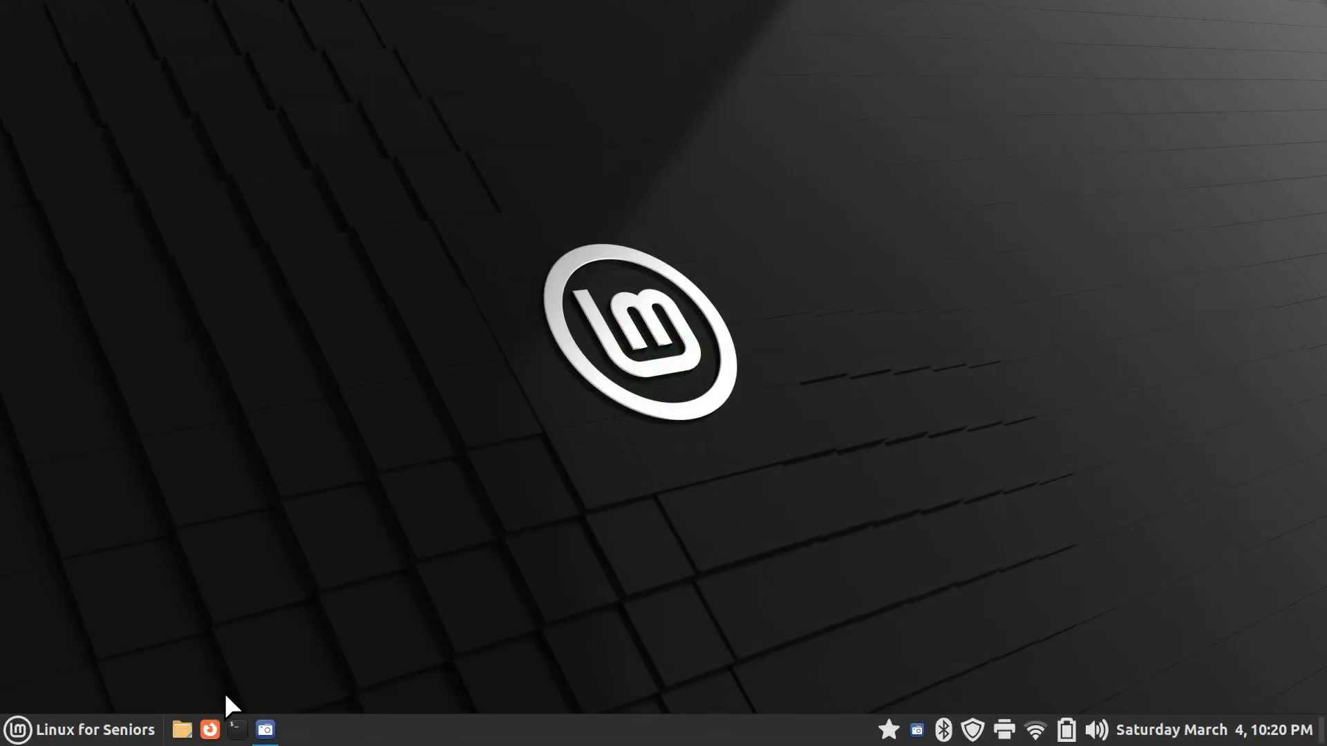
click(210, 729)
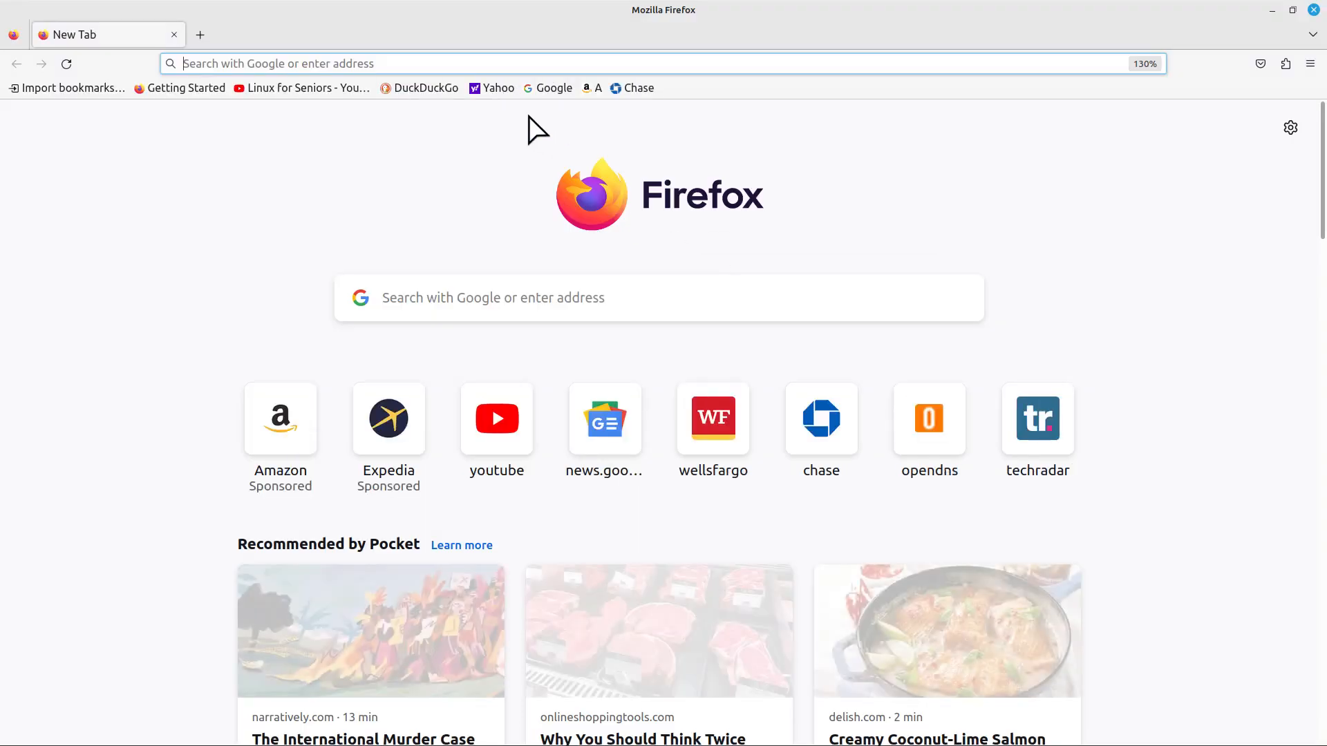
Open the Linux for Seniors channel bookmark and browse its About, Playlists and Videos tabs
click(294, 89)
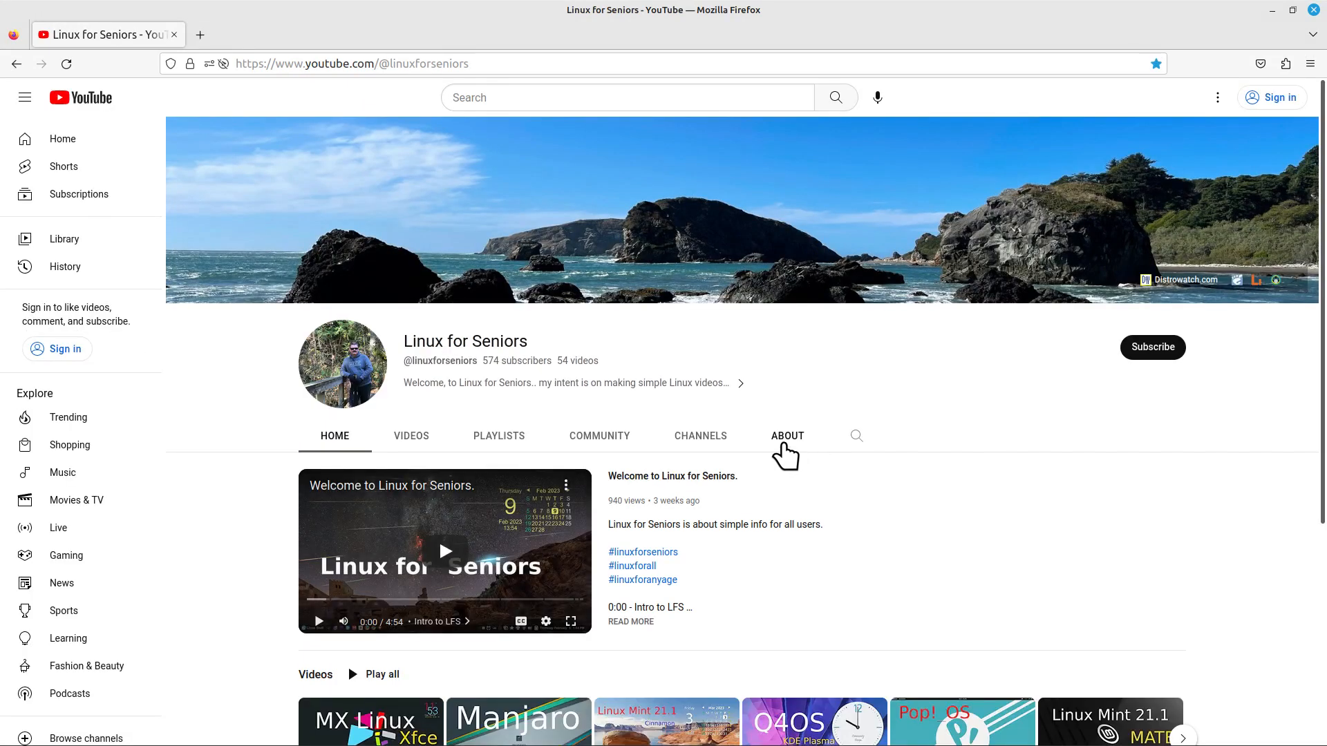
click(784, 436)
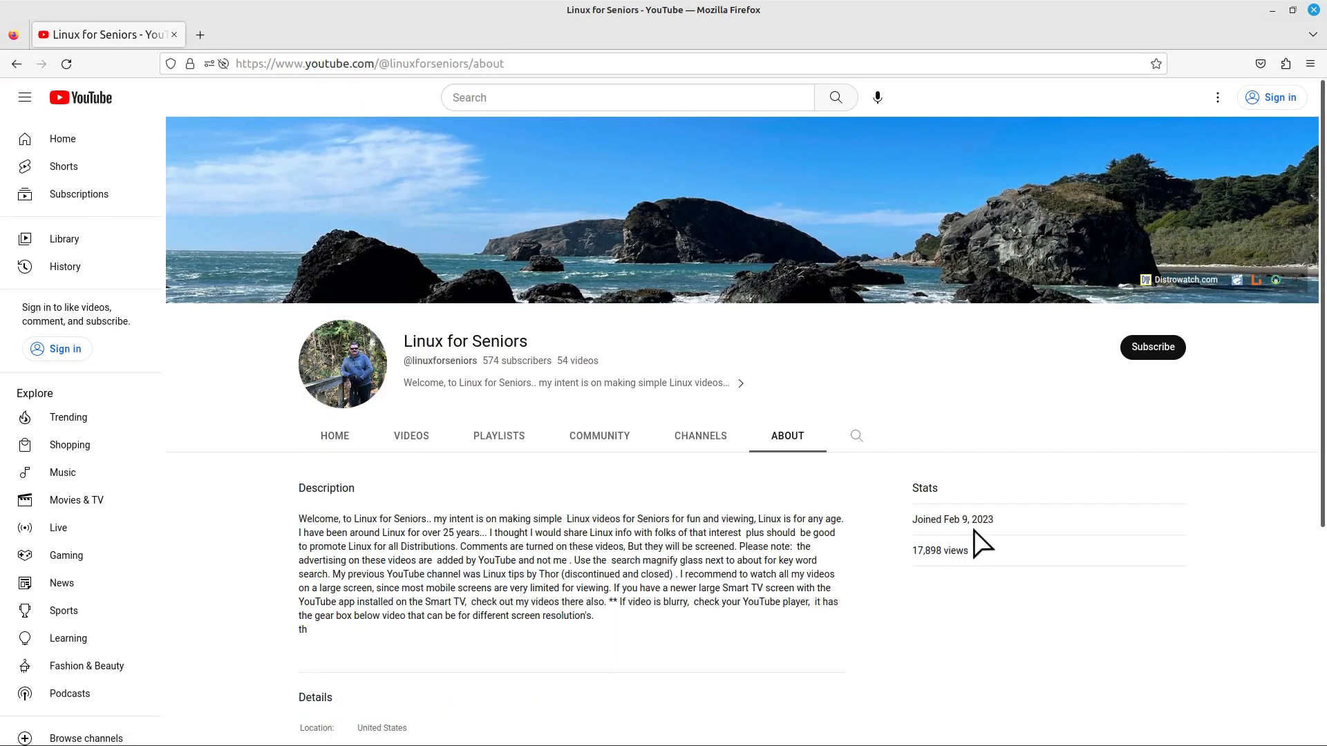
click(503, 441)
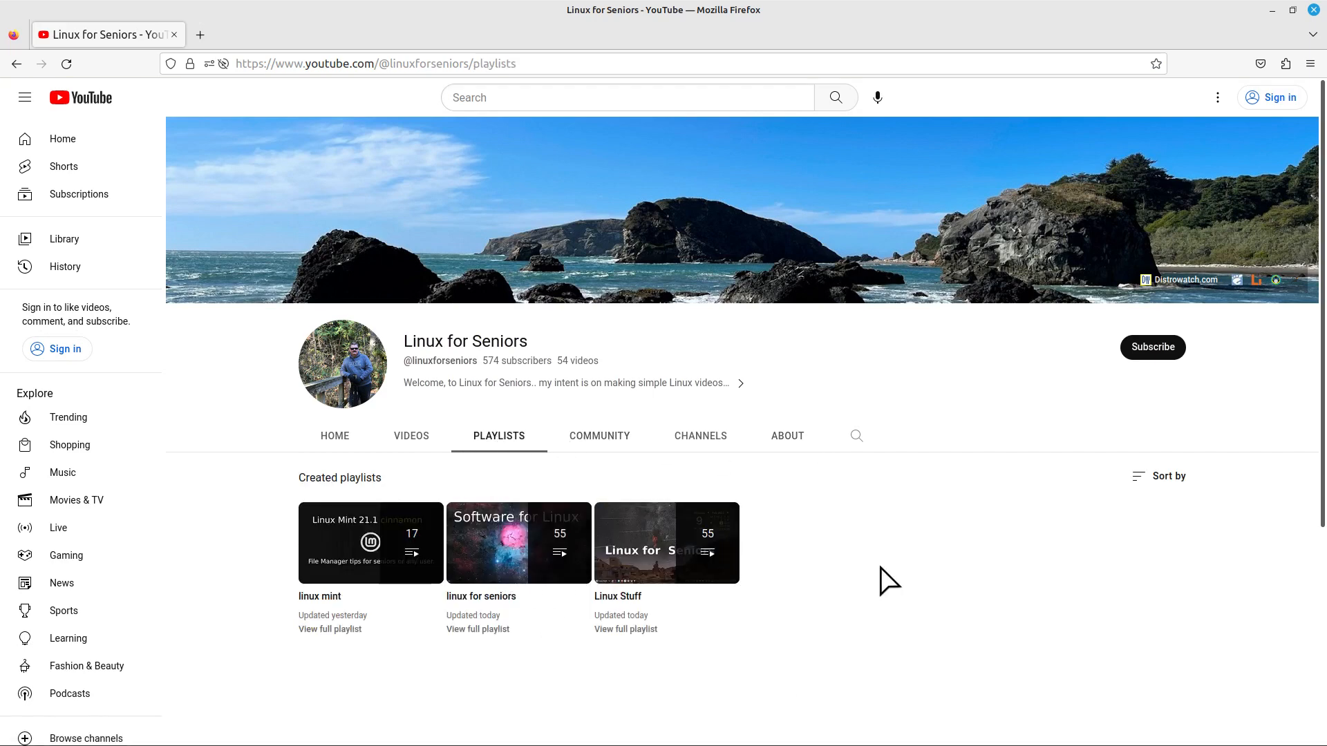
click(788, 441)
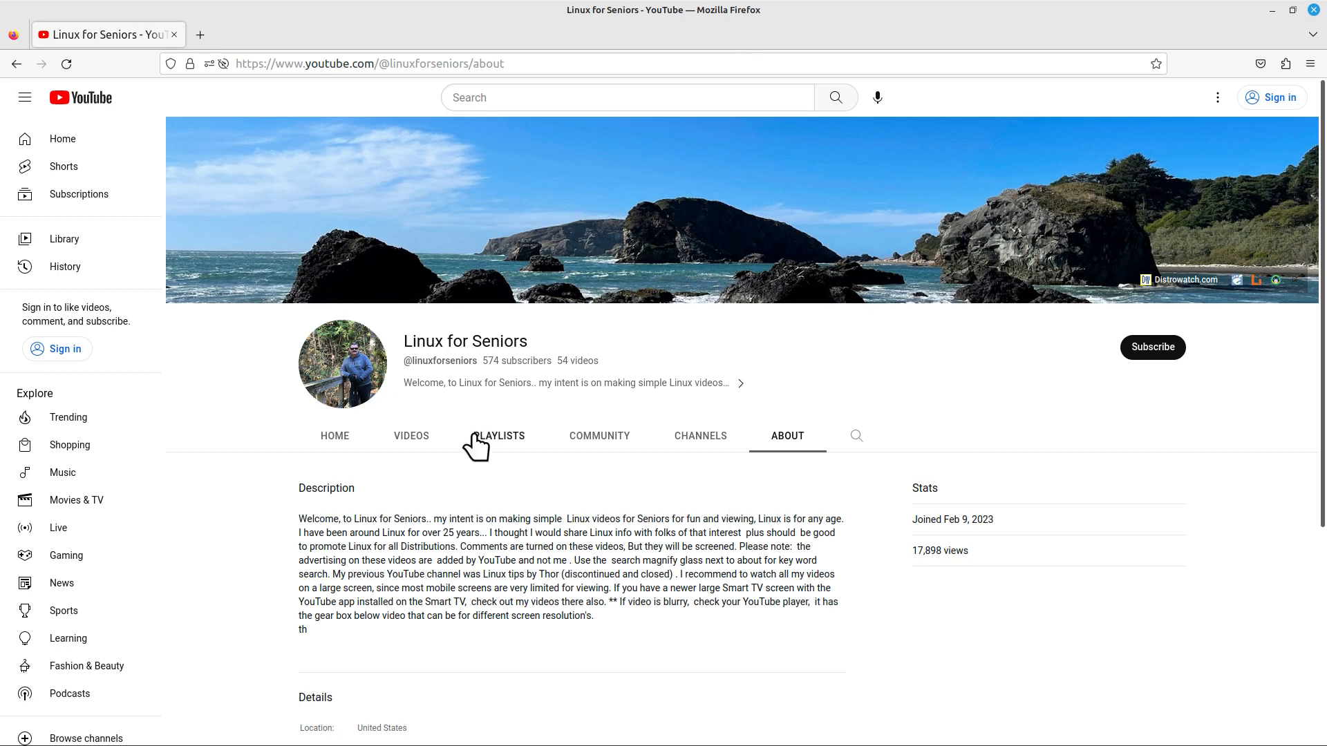
click(409, 436)
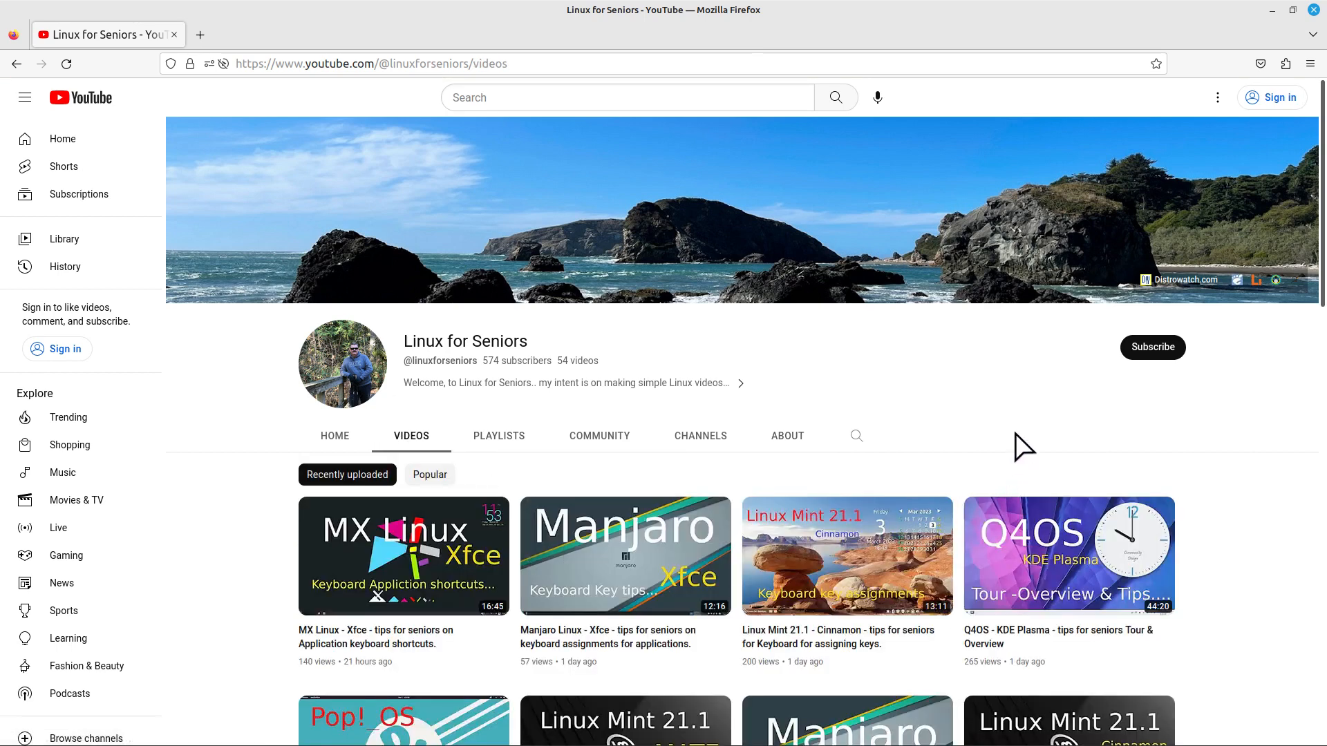
Scroll down through the channel's recently uploaded videos
scroll(1016, 449, down, 2)
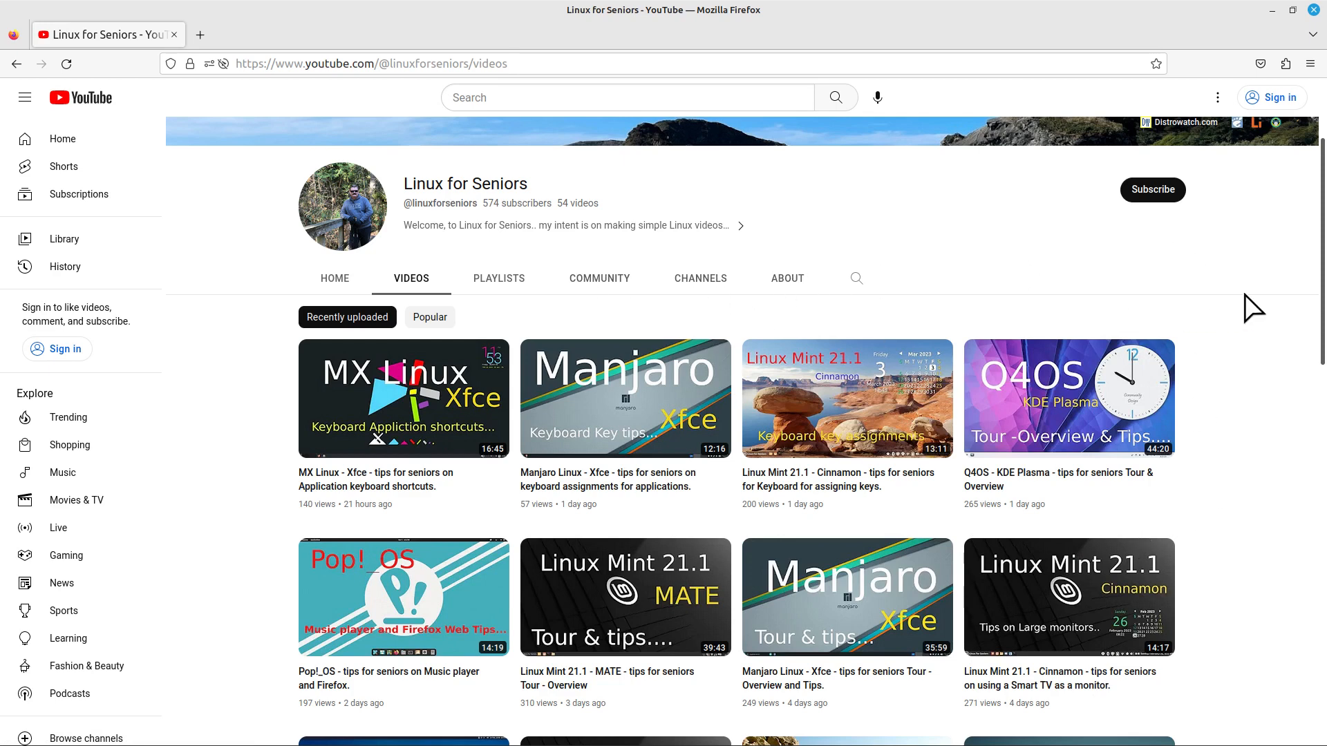
Show the Linux for Seniors Community posts, scroll down to the QR-code post, and return to the top
click(584, 279)
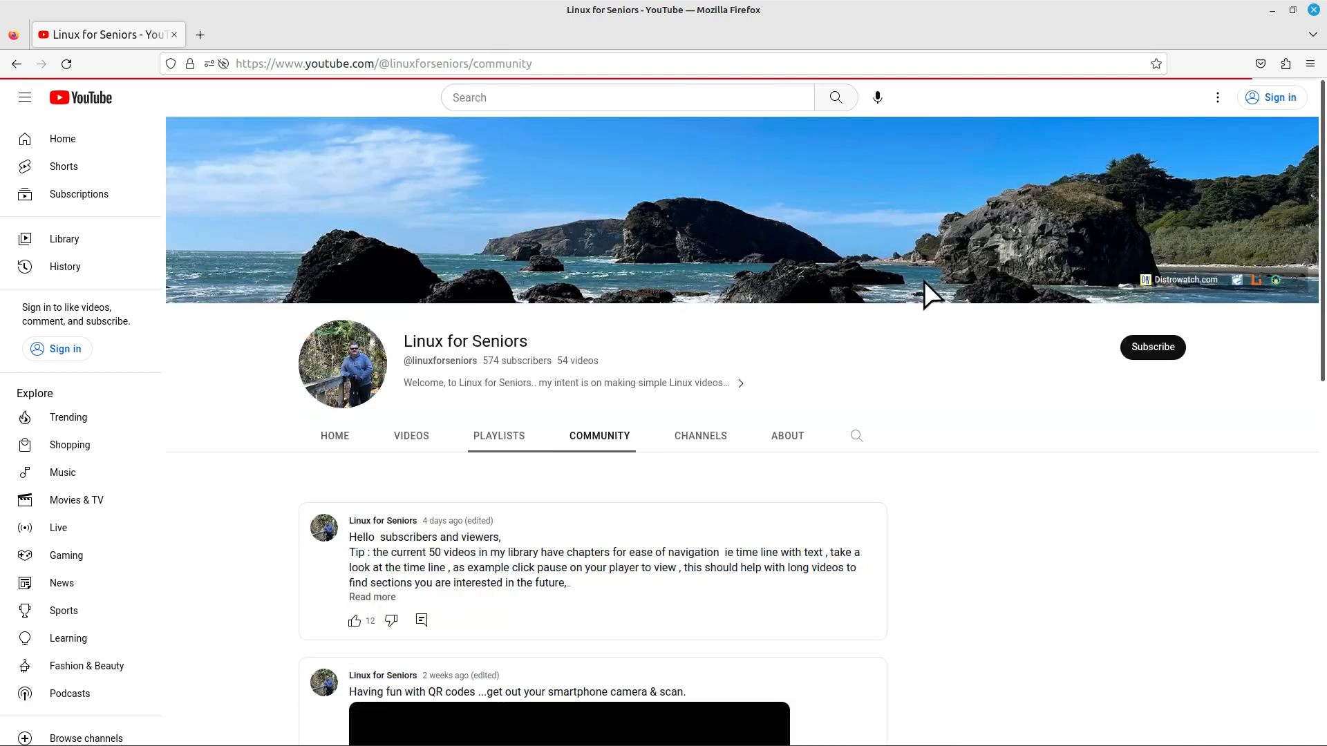
scroll(764, 391, down, 6)
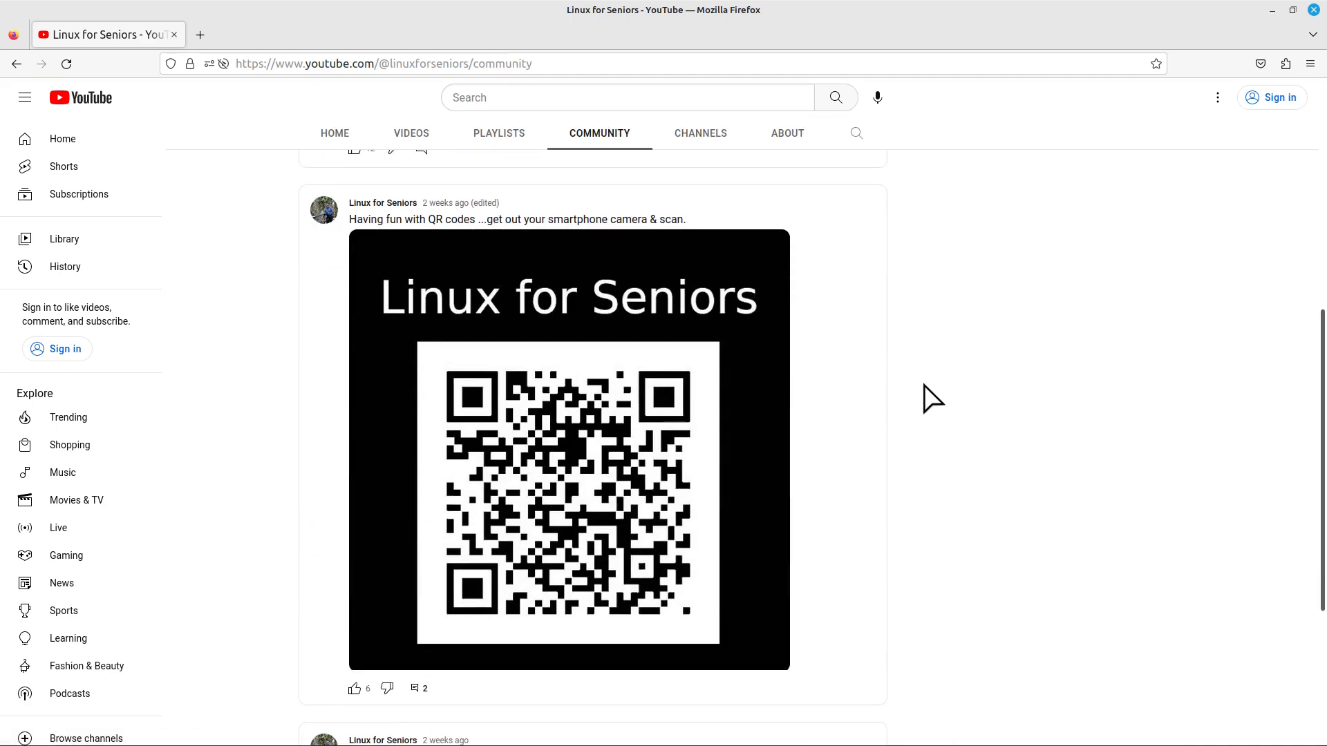
scroll(931, 399, down, 4)
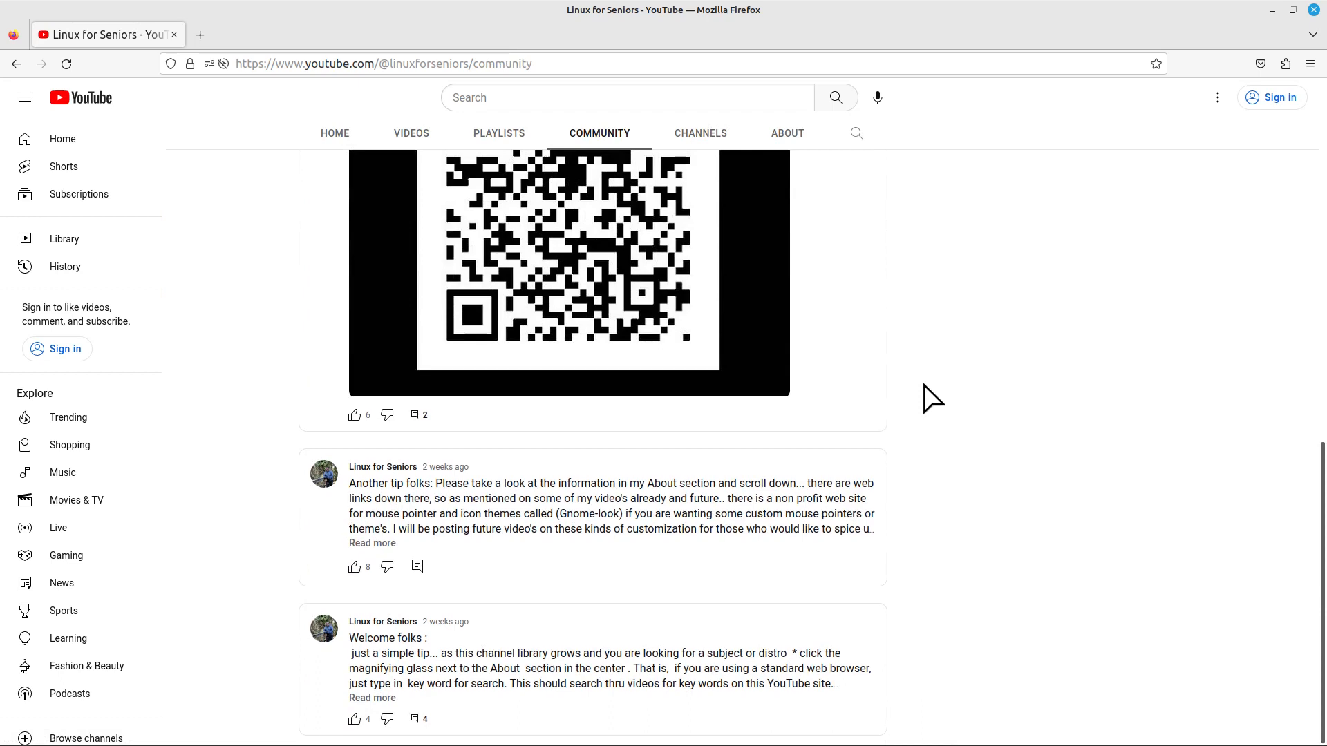
scroll(931, 398, up, 4)
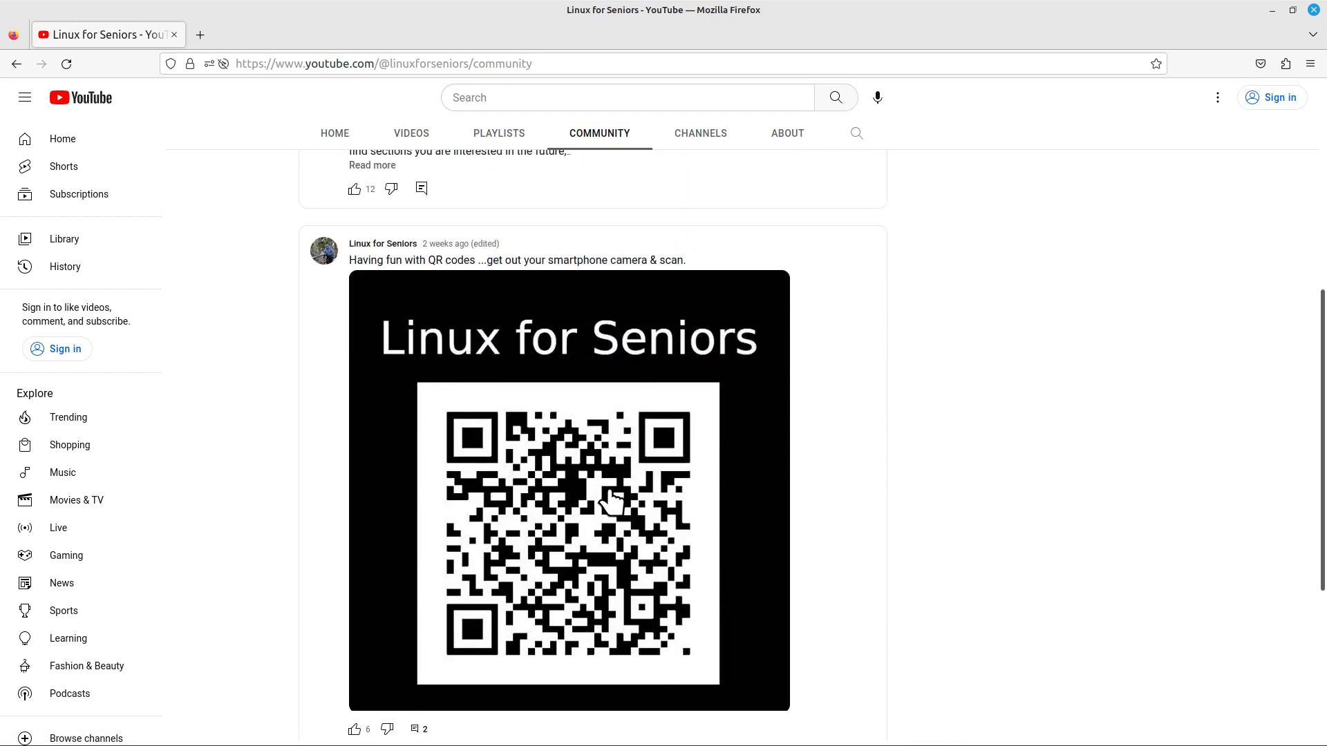
scroll(1009, 412, down, 1)
scroll(1011, 415, down, 1)
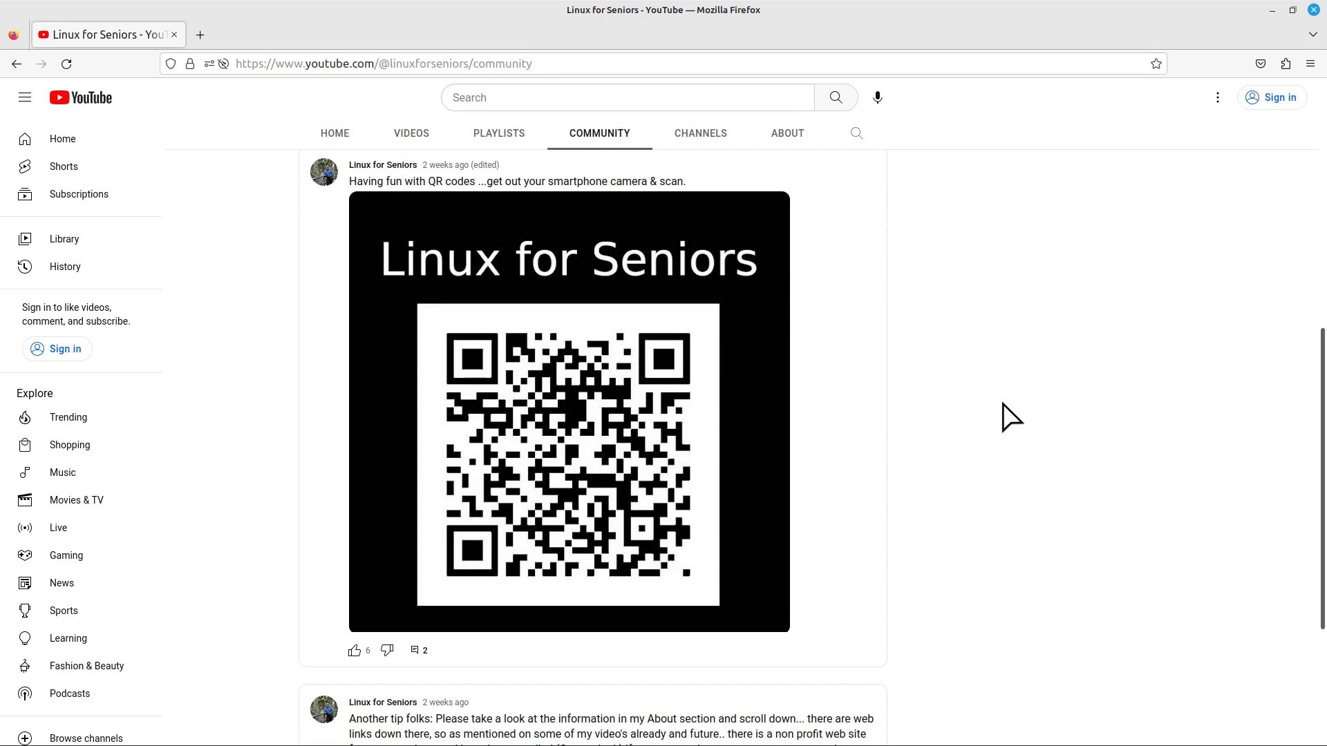
scroll(1017, 429, up, 4)
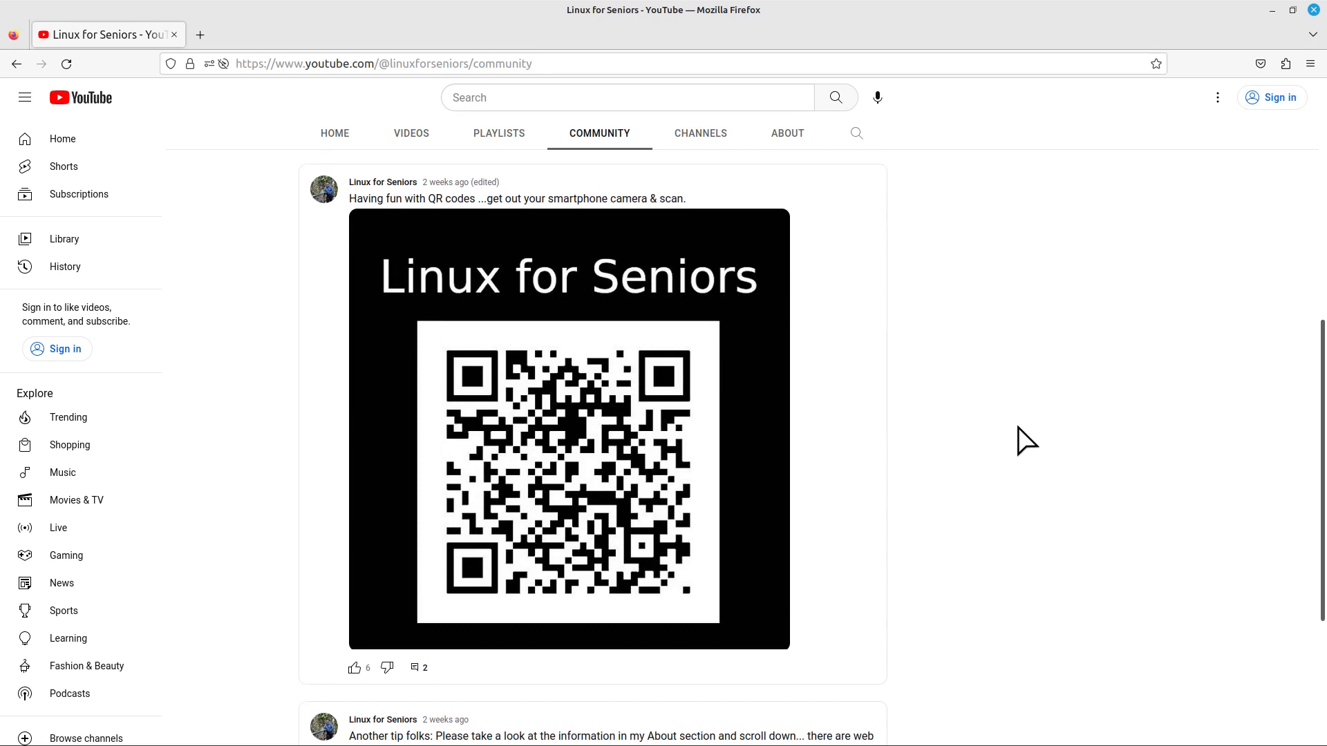
scroll(1018, 428, up, 3)
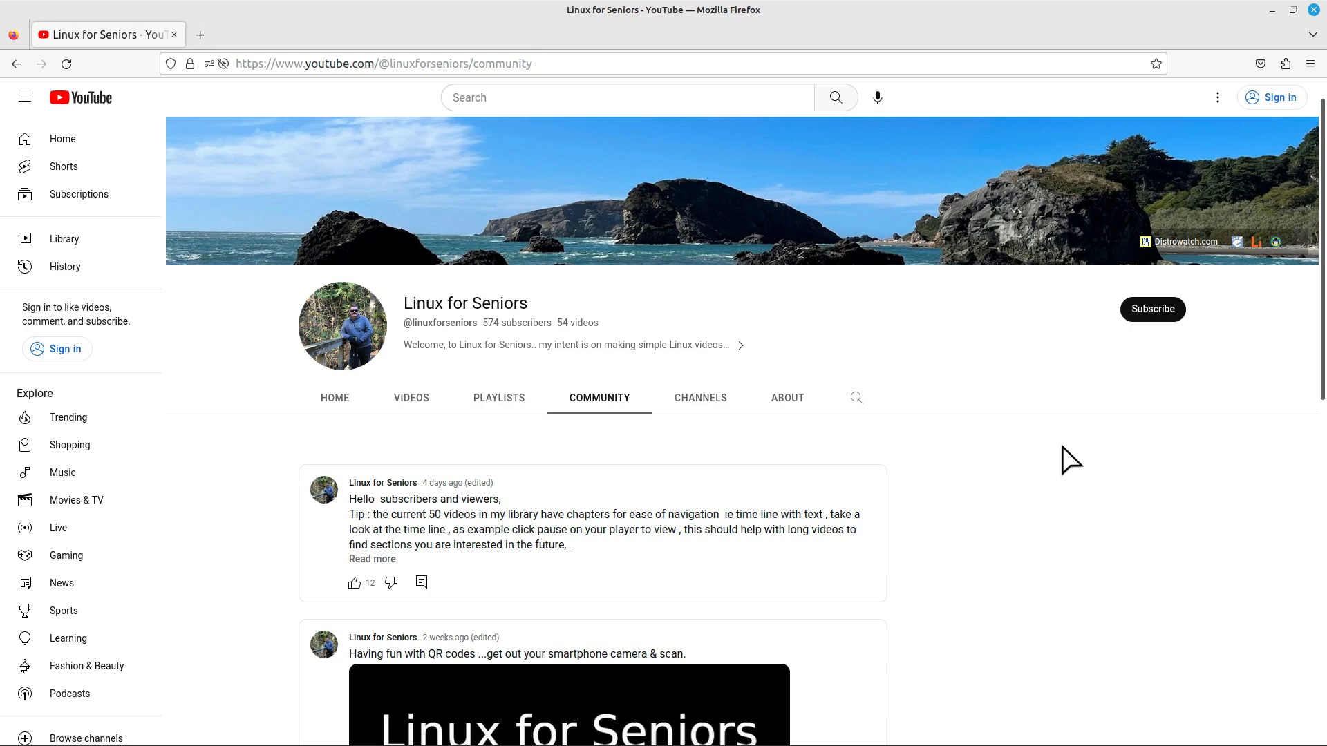
Browse the channel's About, Community and Playlists tabs, ending back on About
click(855, 400)
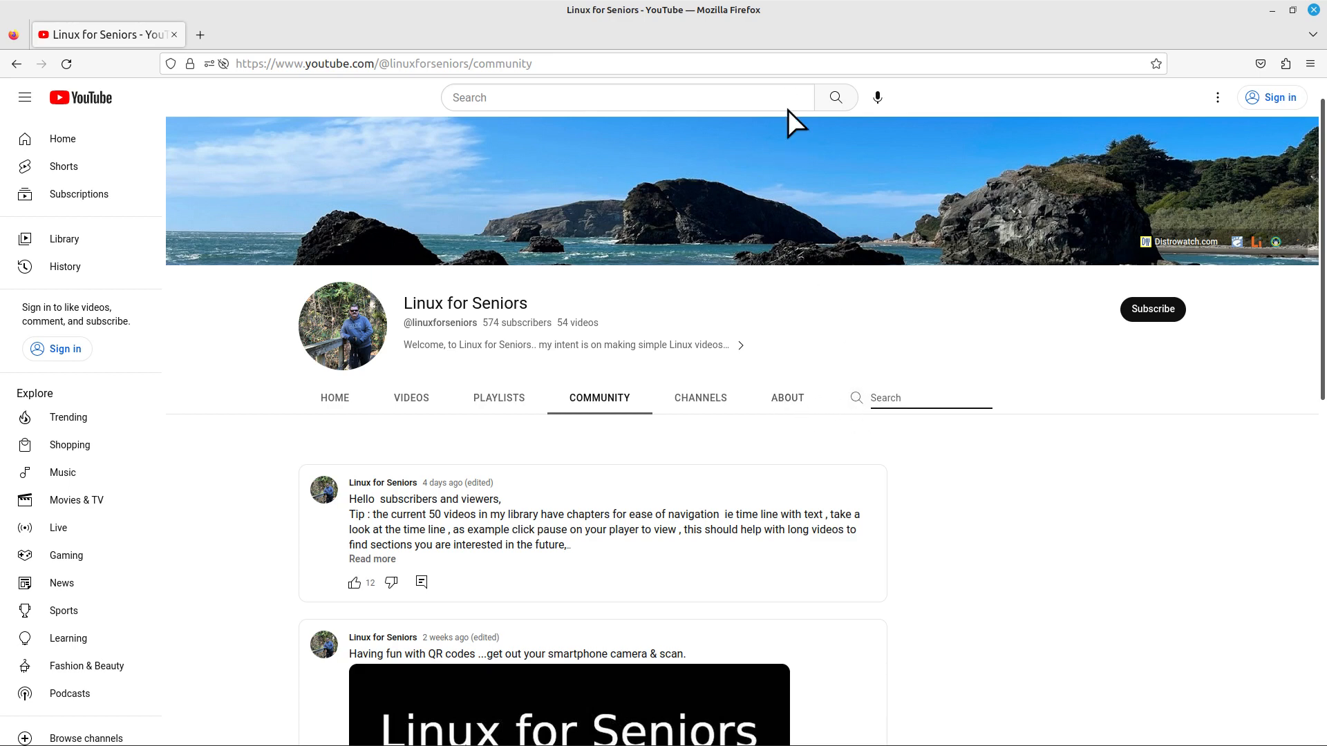
click(785, 404)
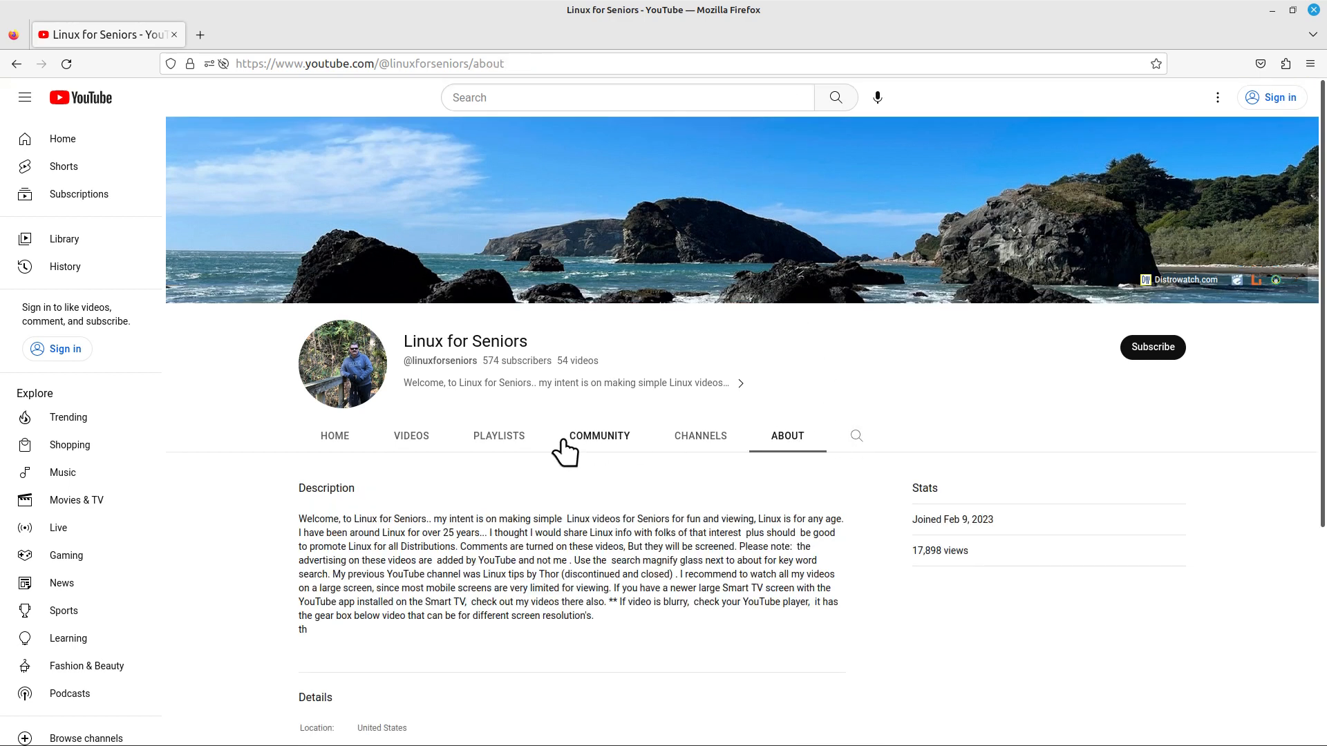
click(582, 439)
click(496, 440)
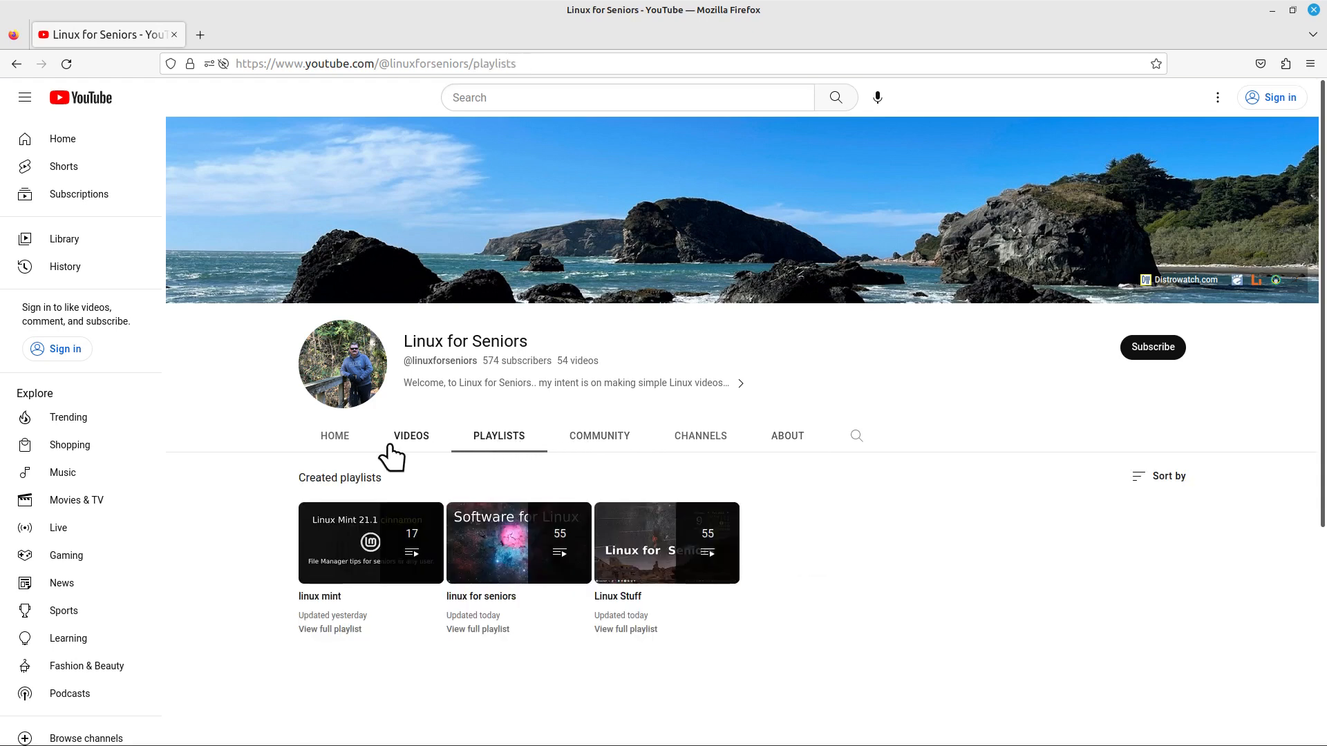
click(788, 442)
Search the channel's videos for 'gparted'
click(855, 439)
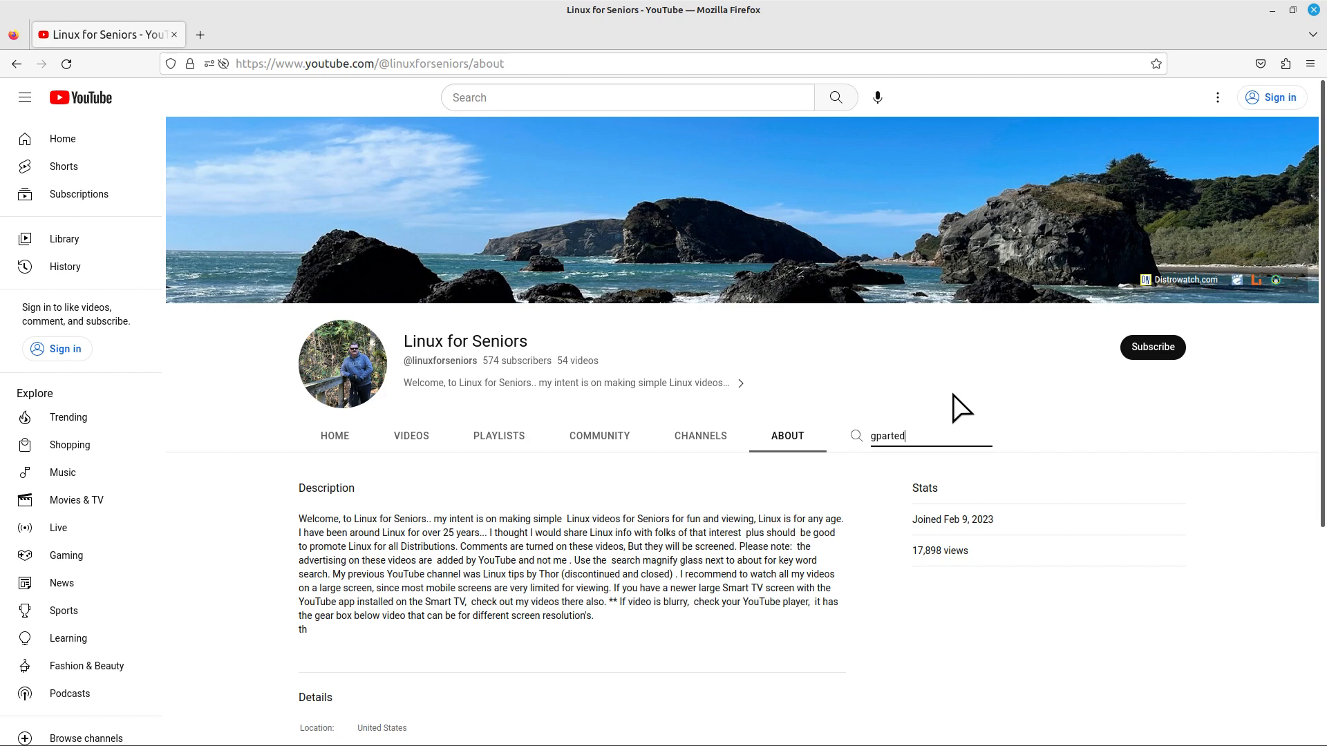
text(gparted)
key(Return)
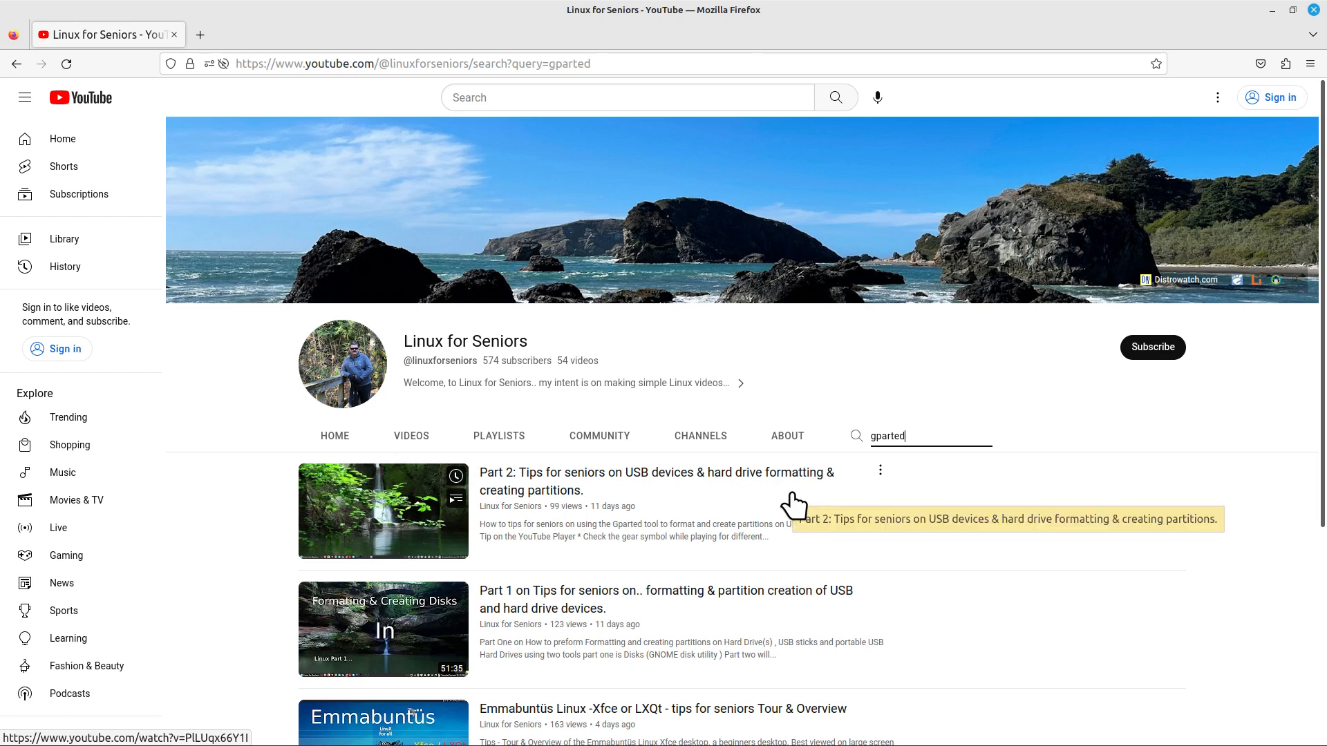
scroll(911, 519, down, 2)
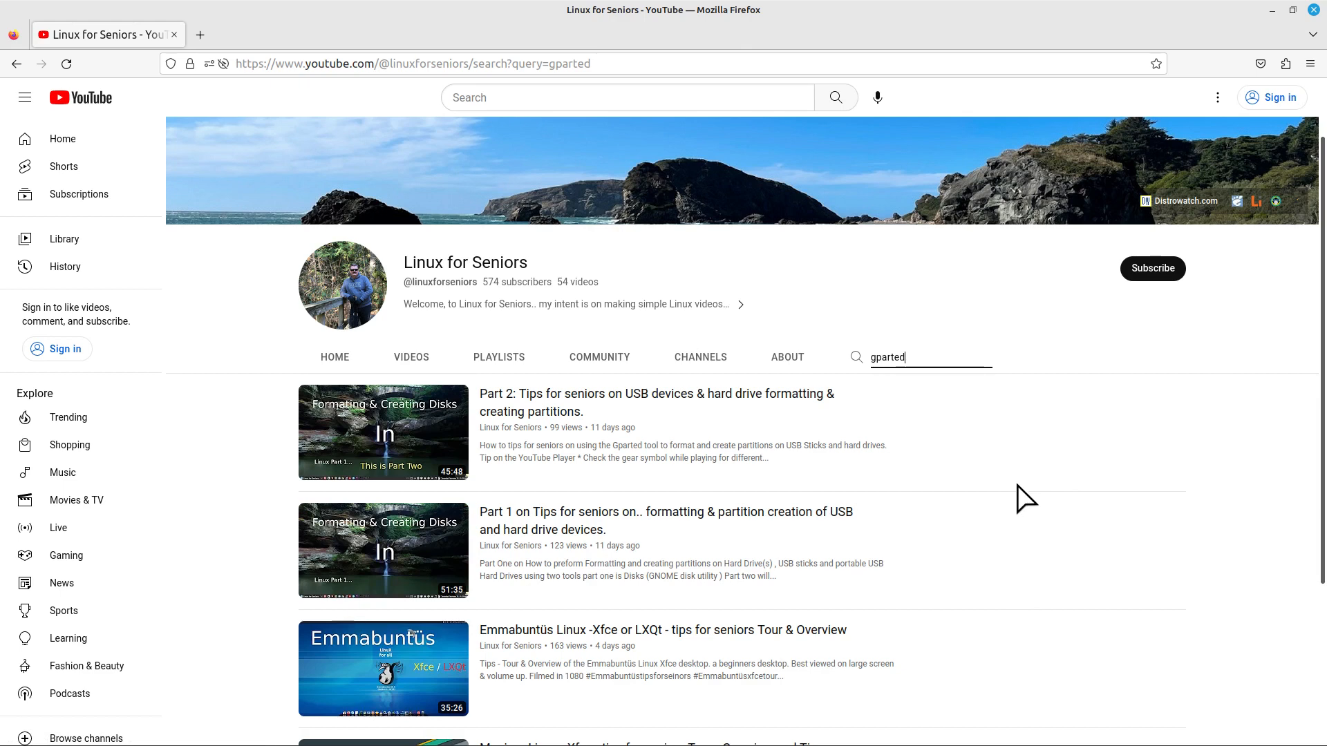
mouse_move(341, 598)
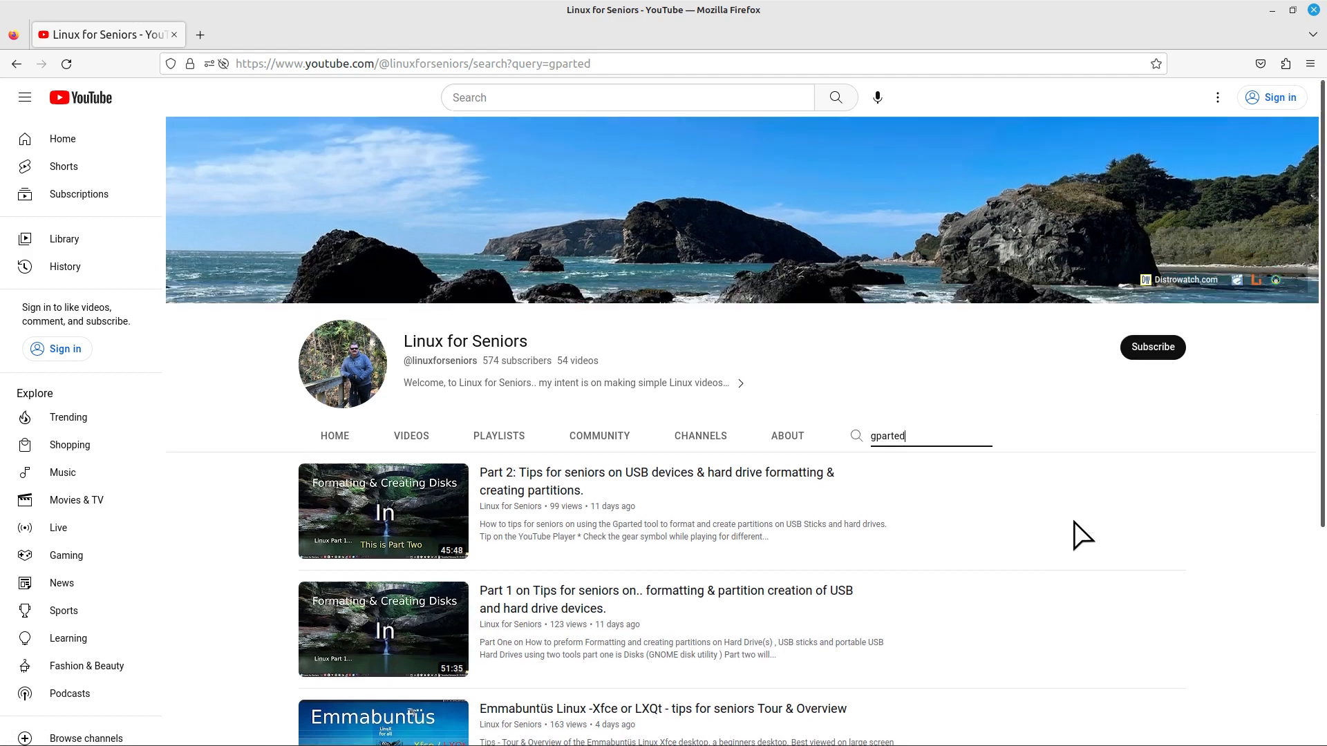
On the channel's About page, highlight the stated purpose in the description, then clear it
click(788, 438)
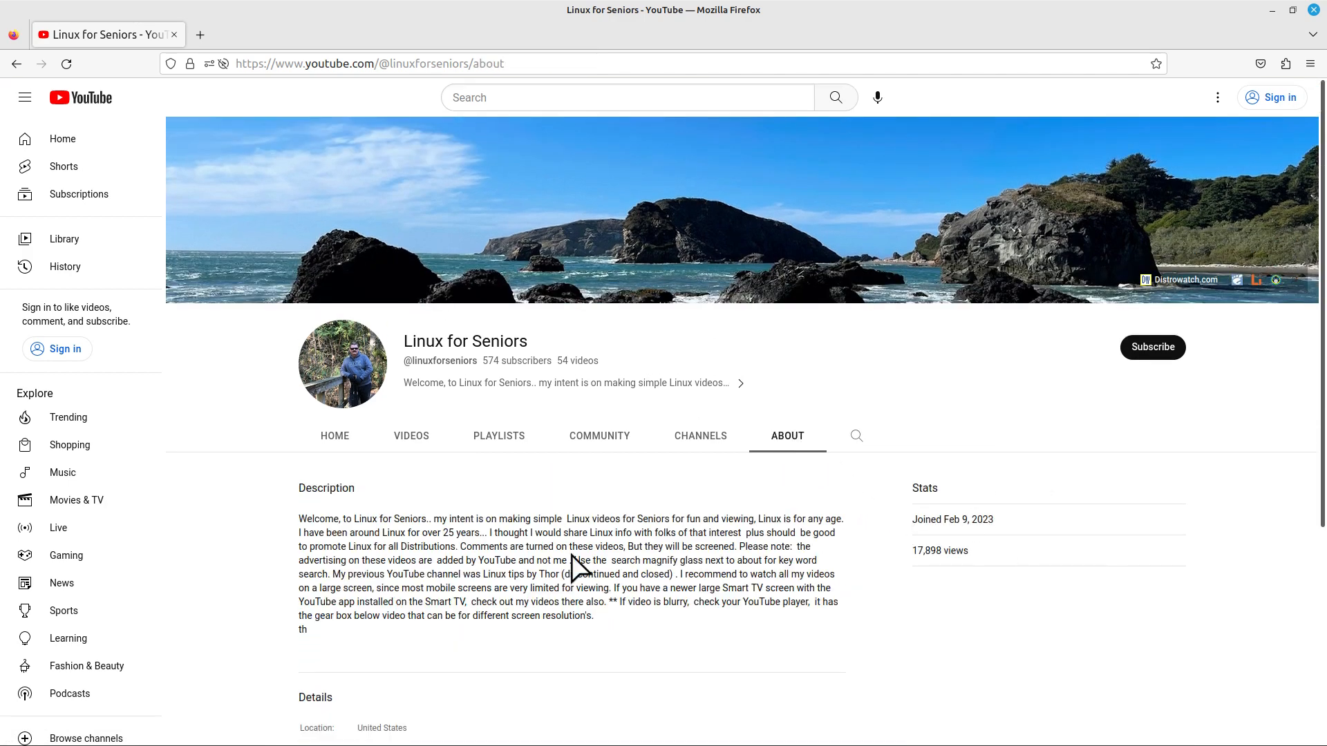
drag(496, 519, 757, 520)
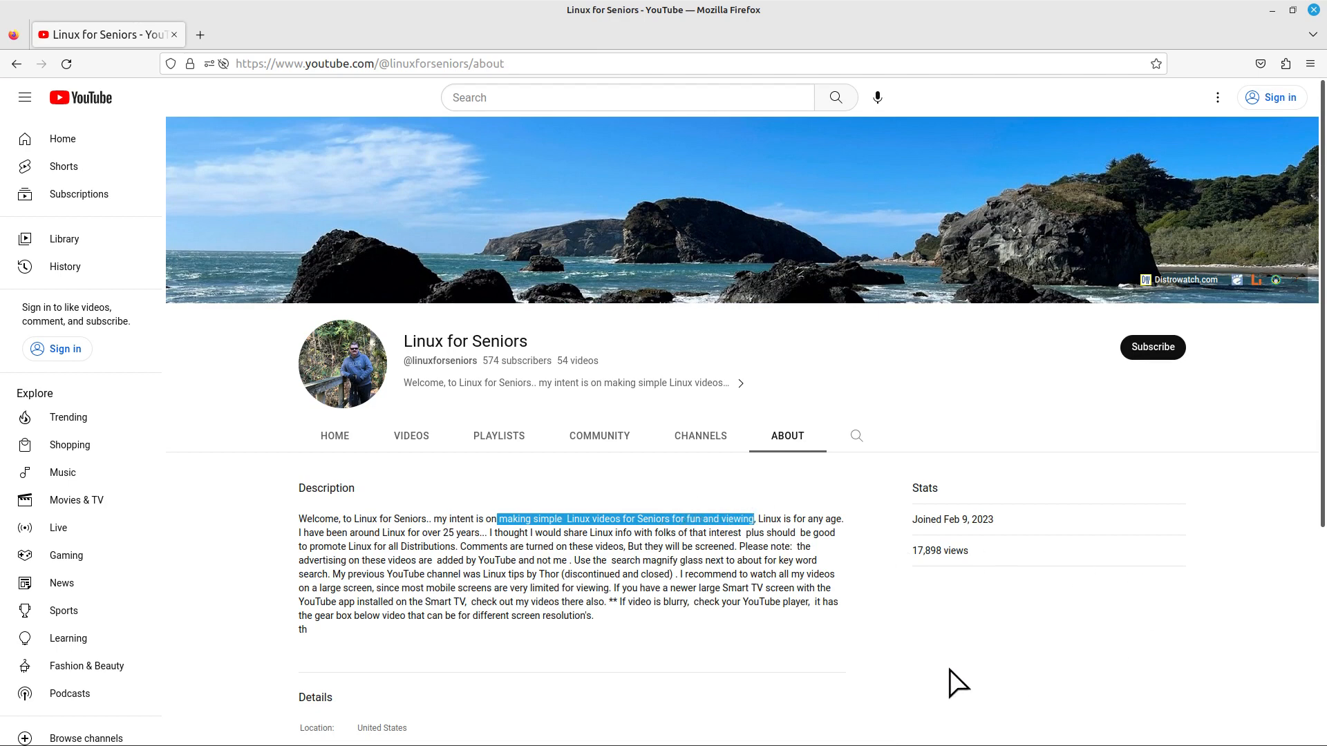
click(973, 621)
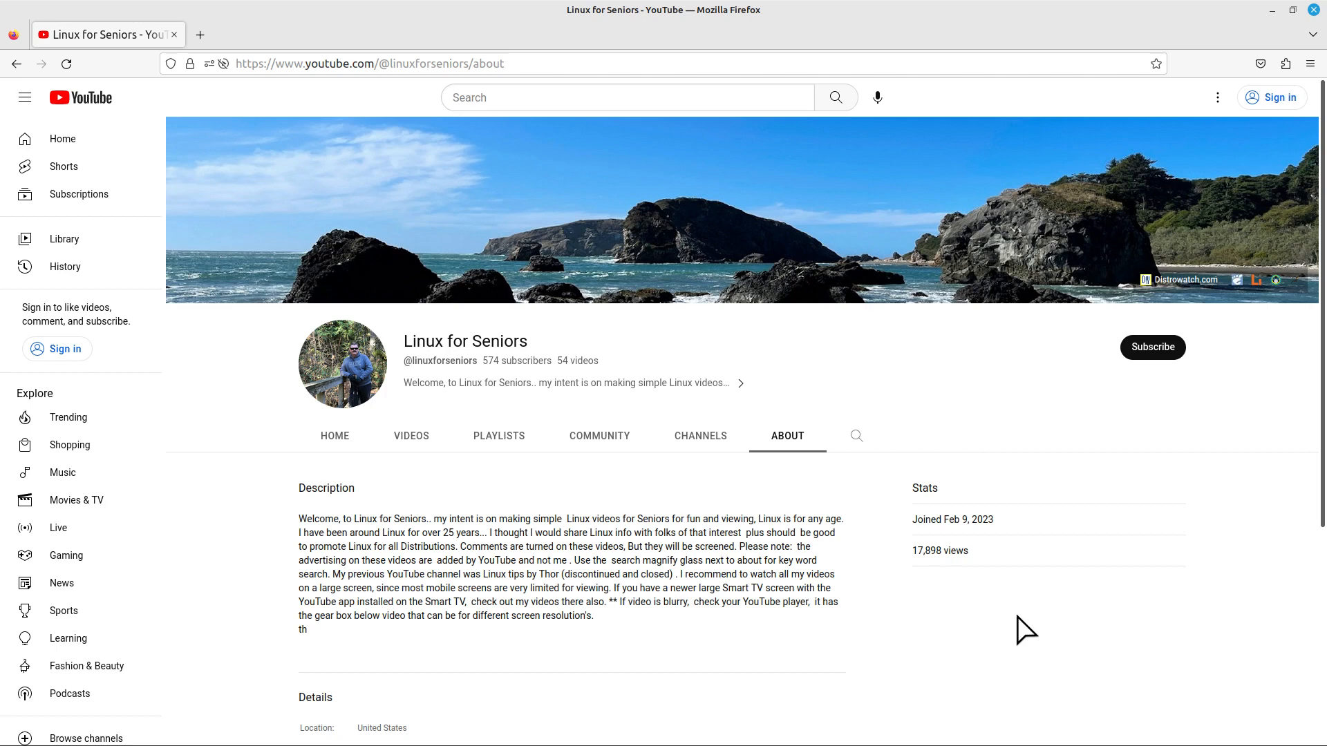
Scroll through the About page to the Links and back, then close Firefox
scroll(1026, 630, down, 2)
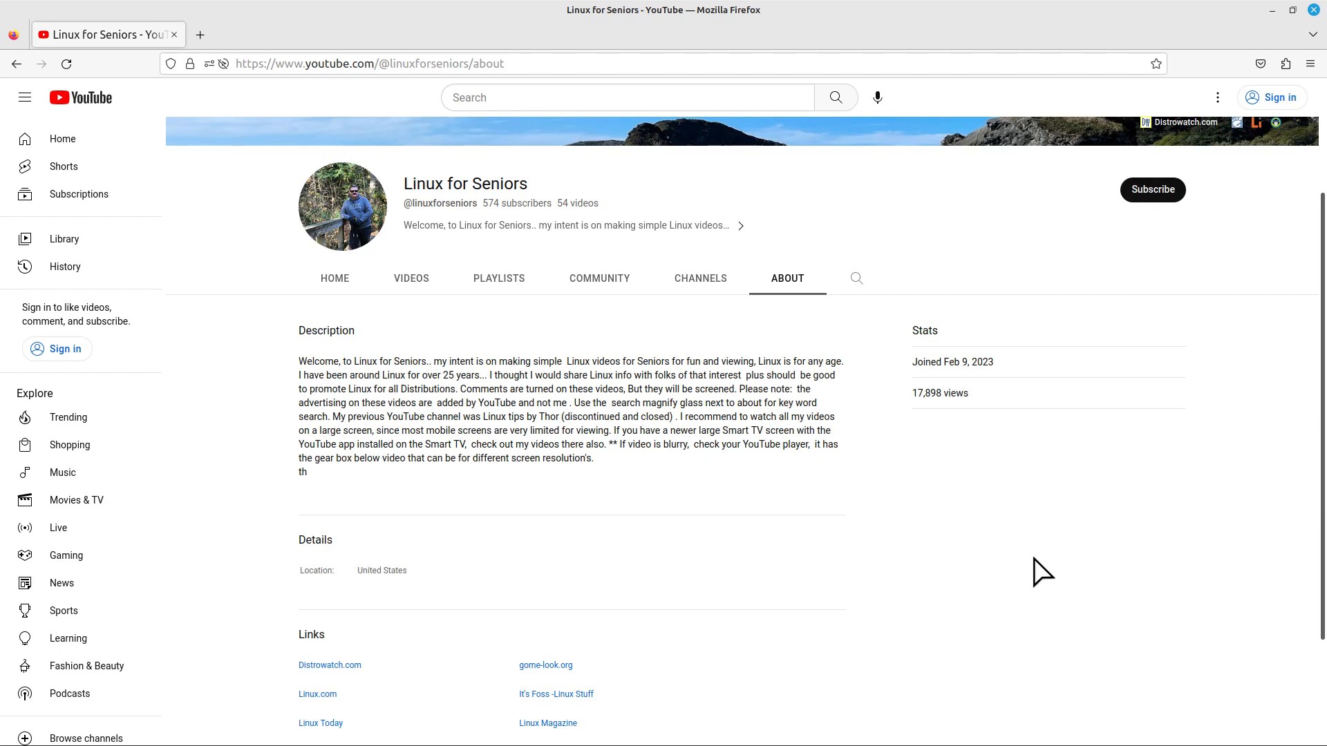
scroll(1044, 576, up, 1)
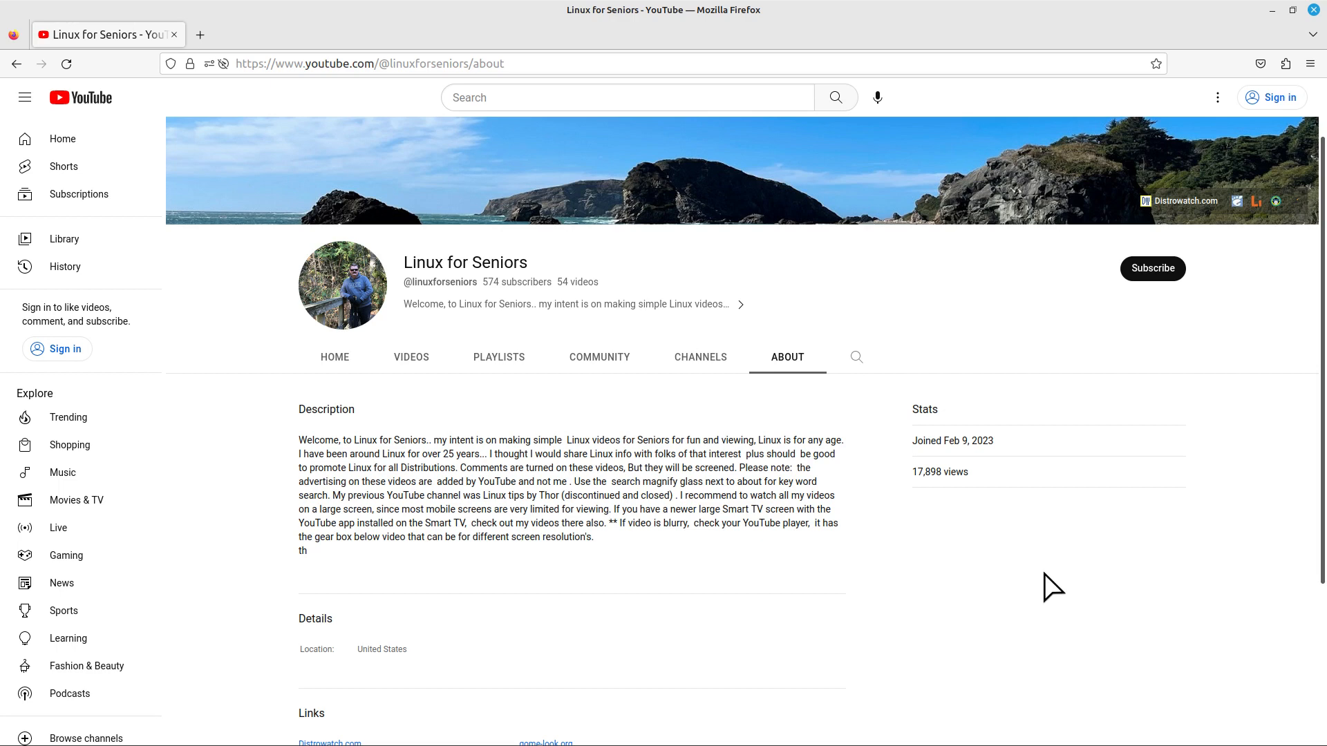
scroll(1034, 608, up, 2)
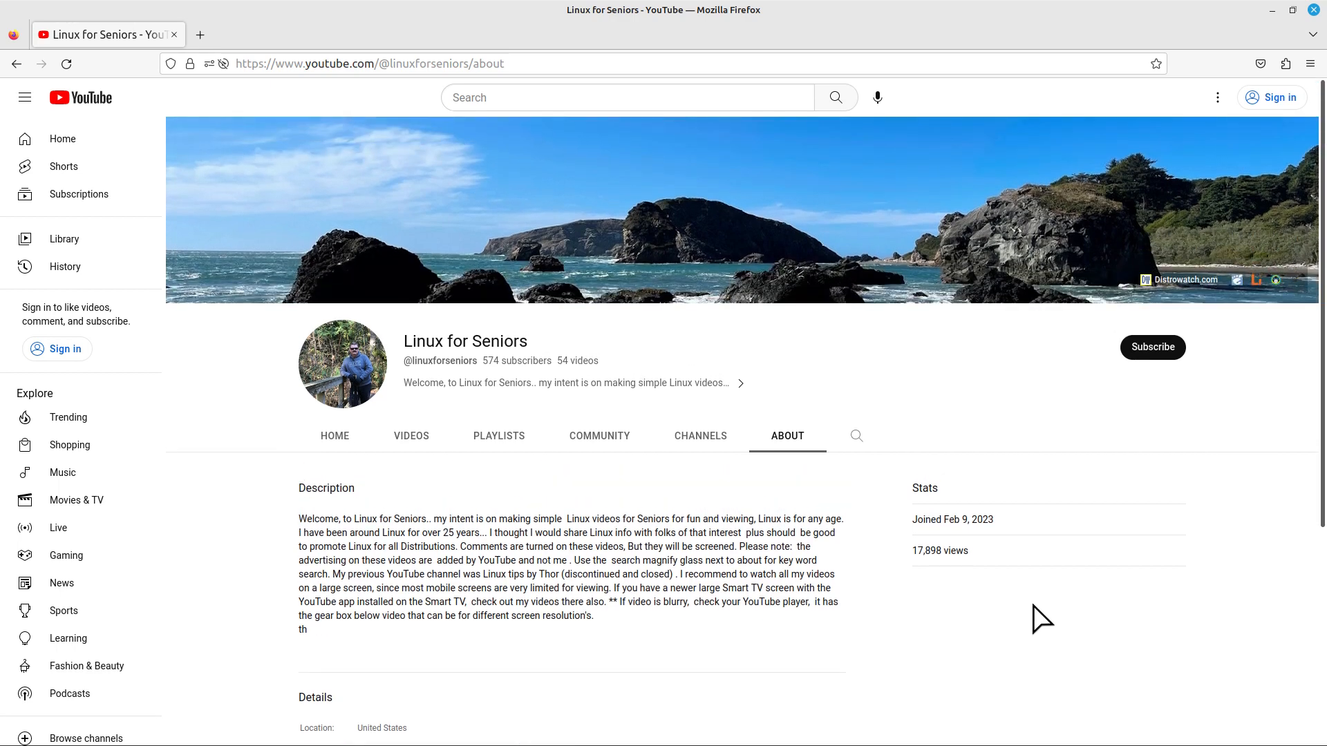
scroll(1037, 615, down, 2)
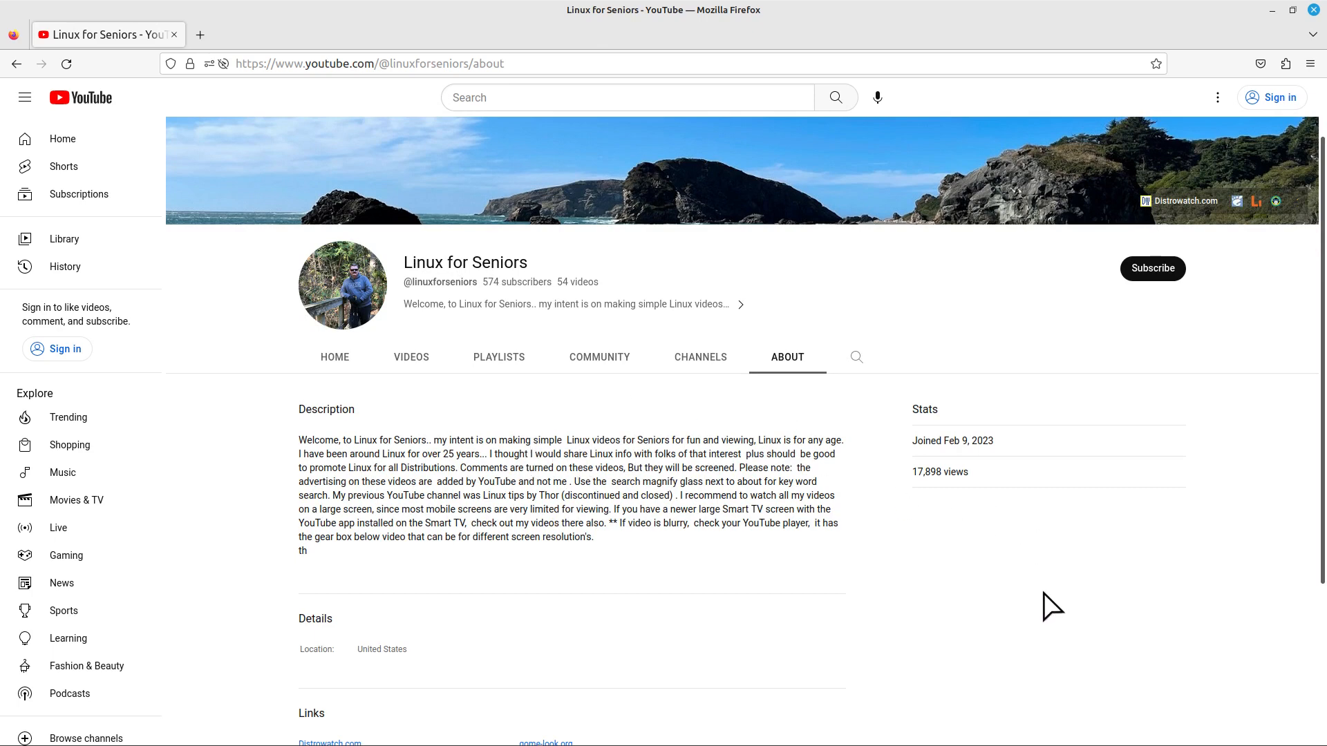
scroll(1057, 628, up, 2)
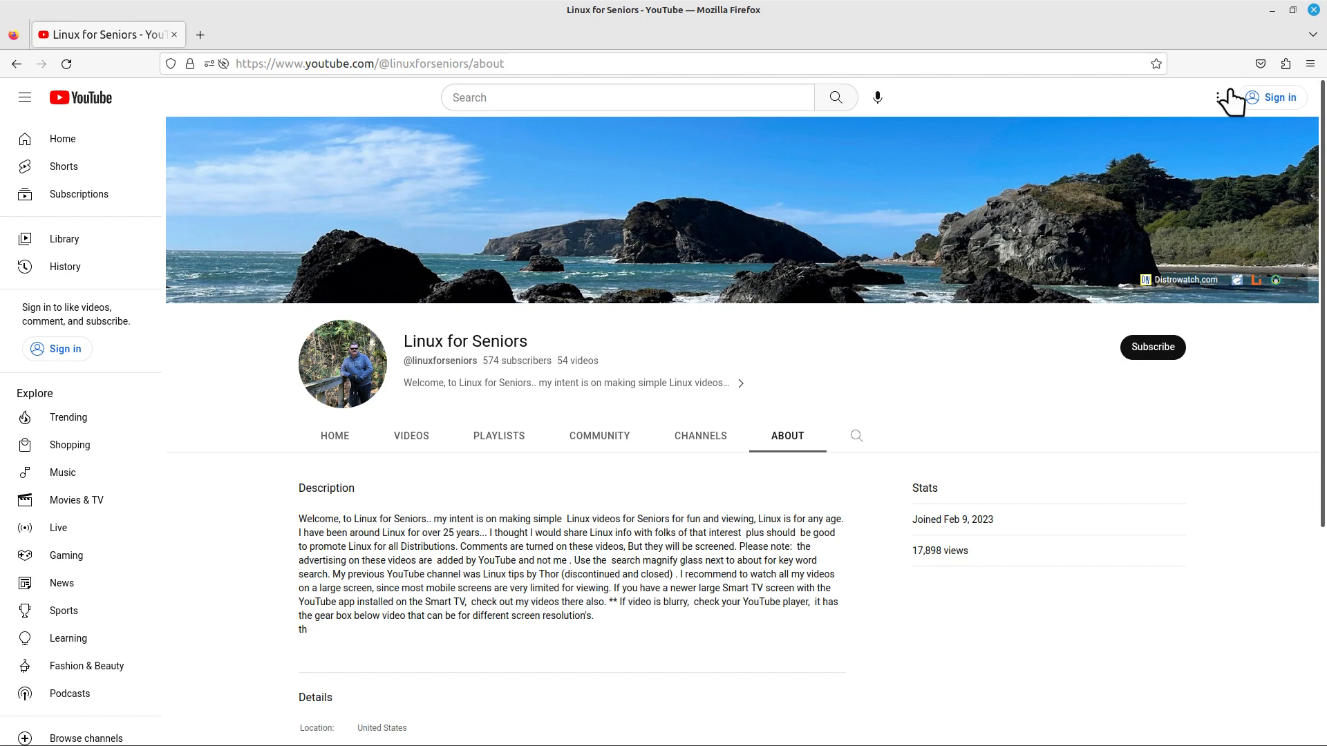
click(1315, 9)
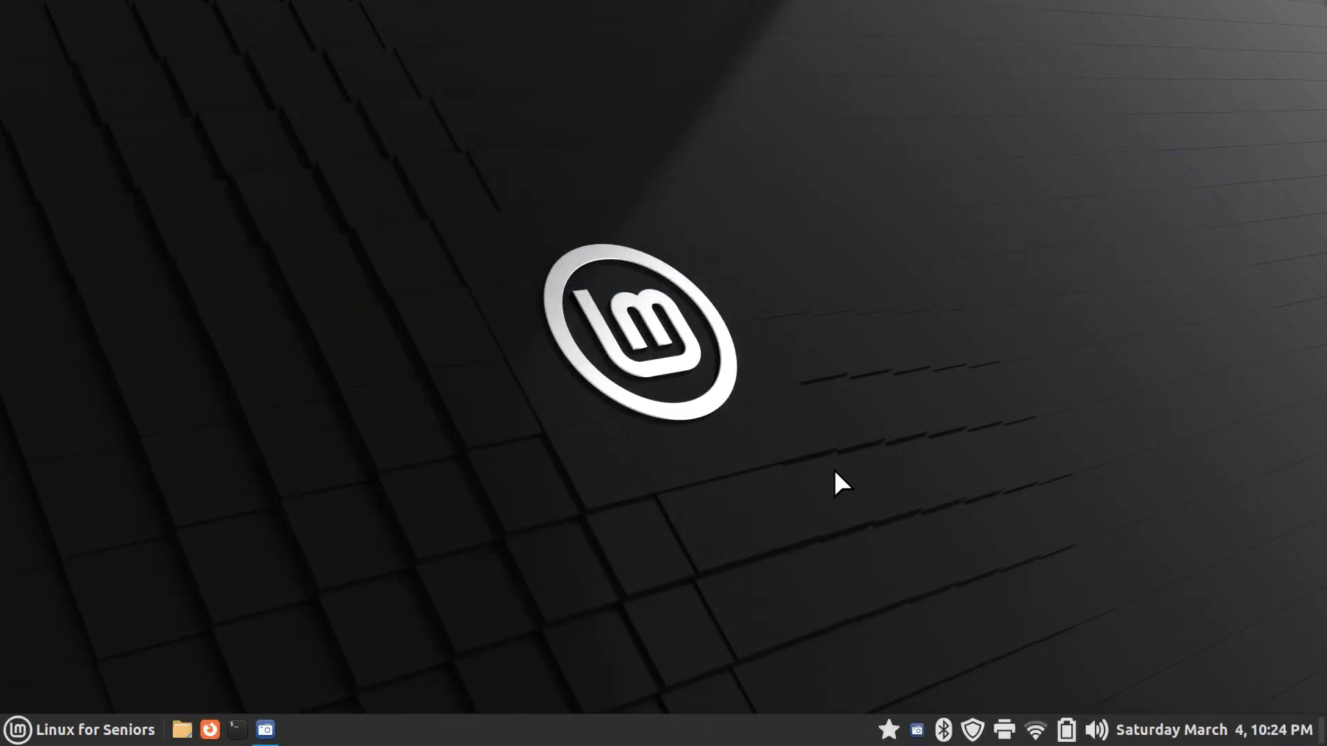